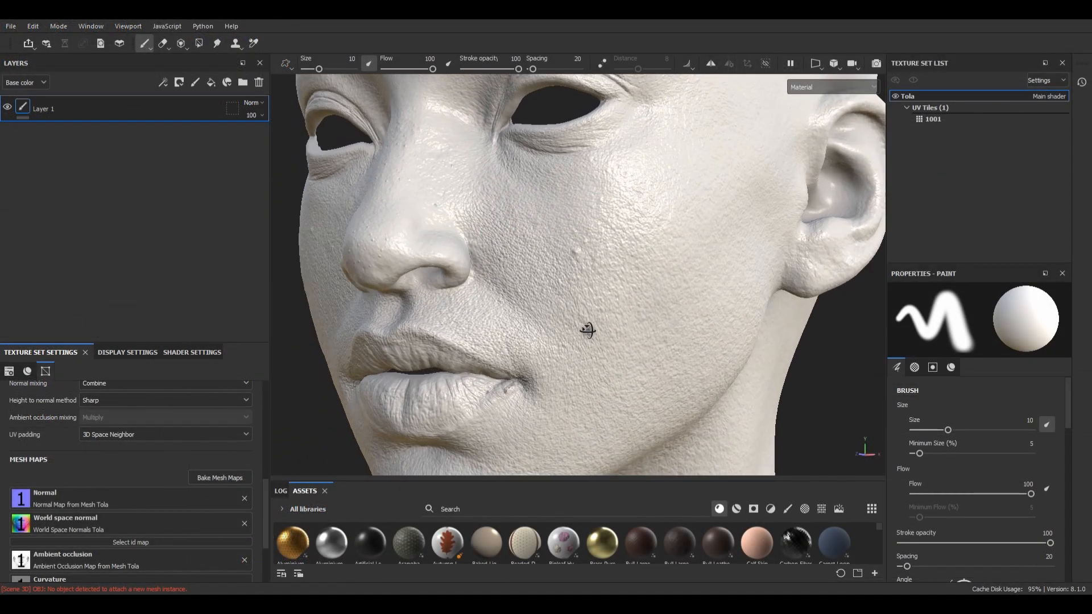
# Step: Examine the baked skin detail on the head around the nose, cheek and lips
pyautogui.scroll(3, 574, 316)
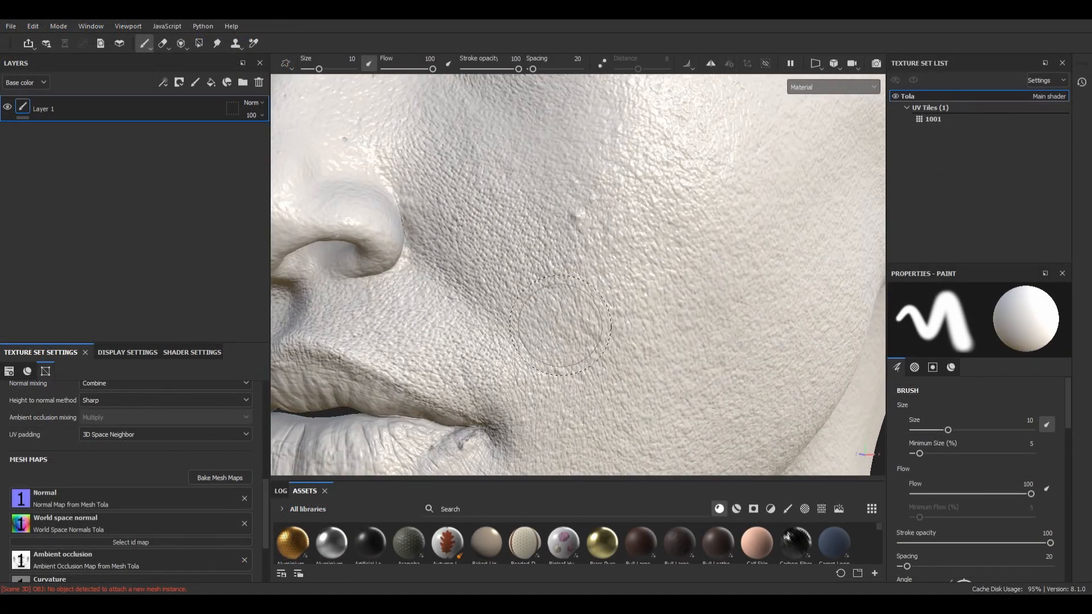
pyautogui.keyDown('alt'); pyautogui.moveTo(560, 325); pyautogui.dragTo(662, 315); pyautogui.keyUp('alt')
pyautogui.scroll(-2, 668, 312)
pyautogui.keyDown('alt'); pyautogui.moveTo(676, 308); pyautogui.dragTo(660, 258, button='middle'); pyautogui.keyUp('alt')
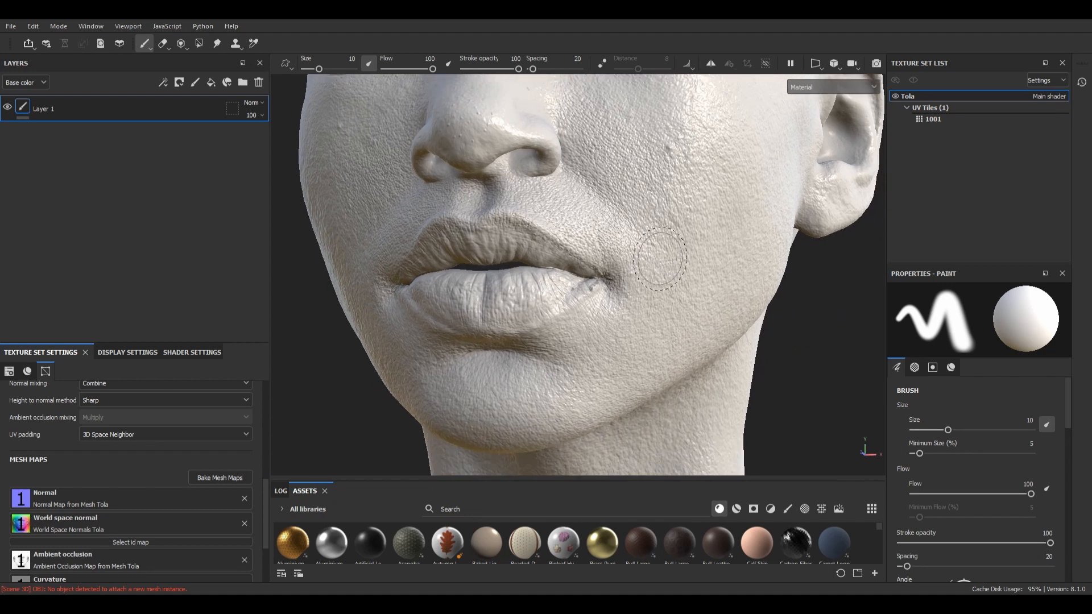
pyautogui.scroll(-2, 659, 259)
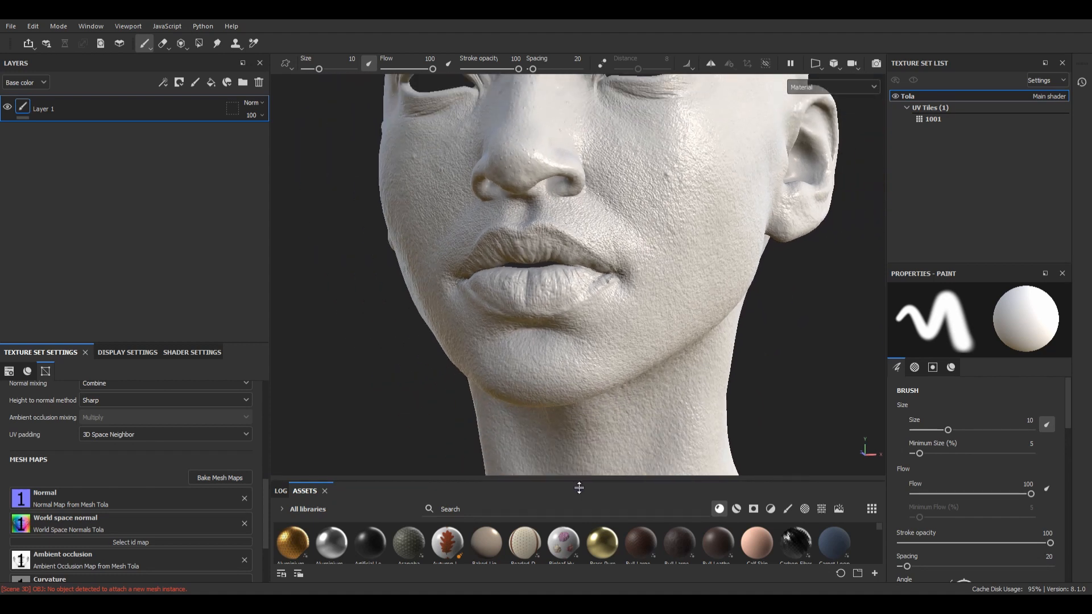
# Step: Enlarge the asset library, filter it to textures and assign the Head topo texture as the mesh's normal map
pyautogui.moveTo(579, 487); pyautogui.dragTo(585, 350)
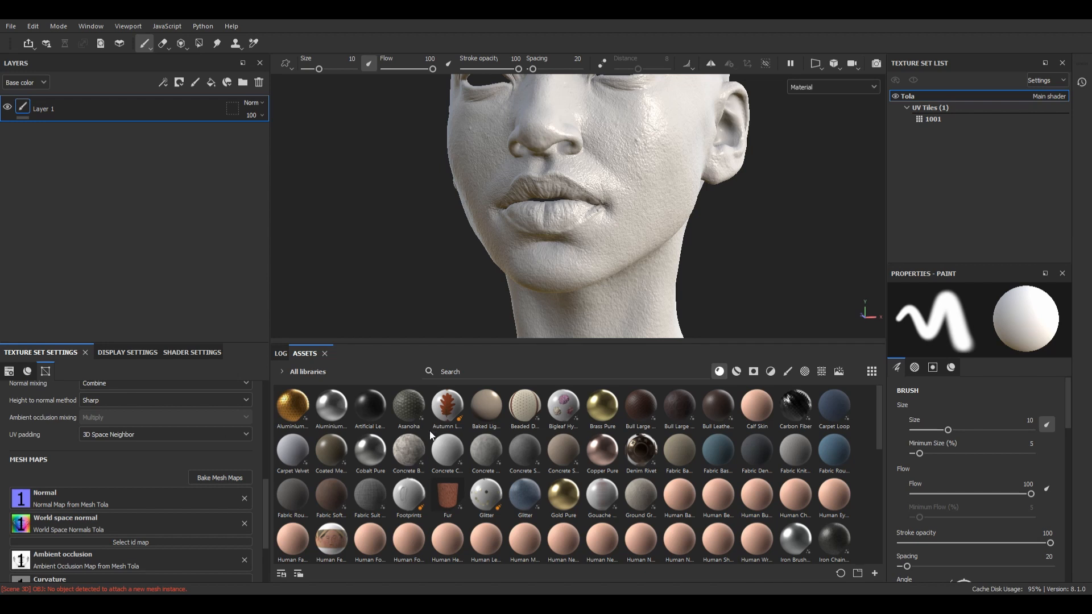
pyautogui.click(820, 372)
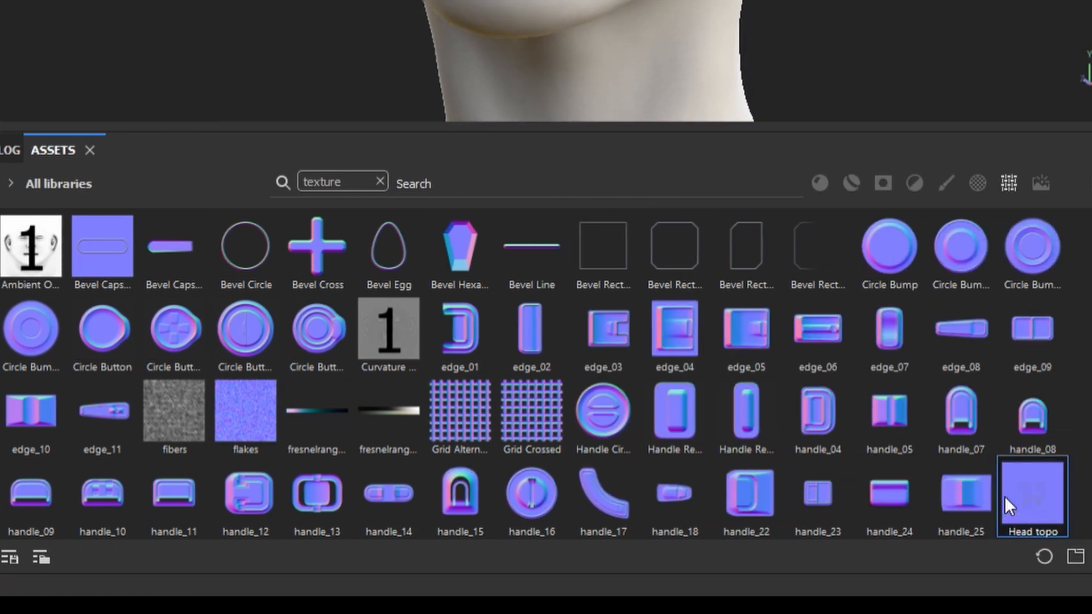
pyautogui.moveTo(1004, 496); pyautogui.dragTo(480, 403)
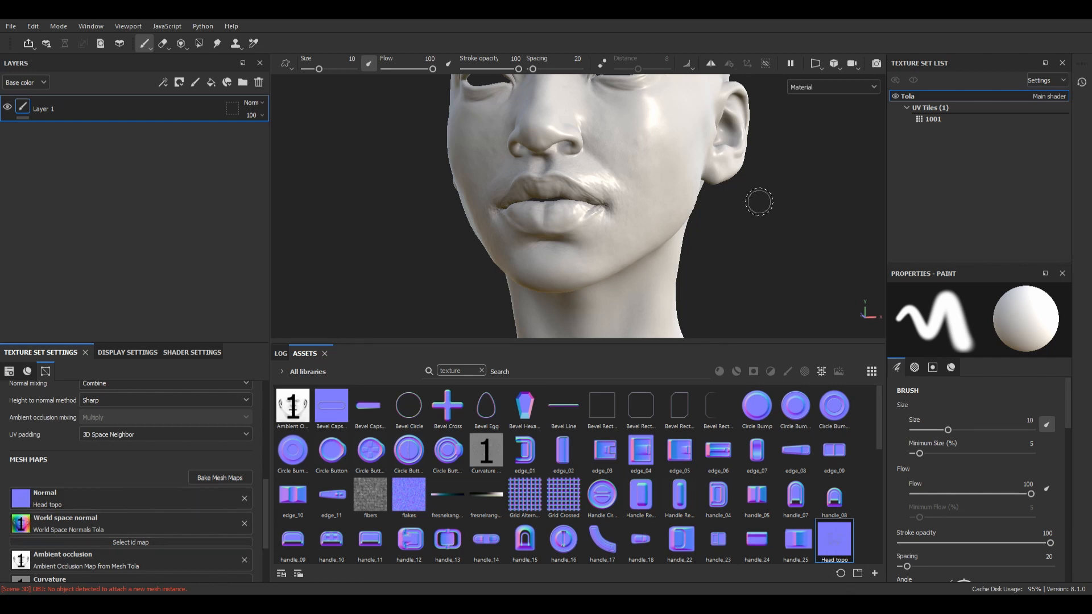
# Step: Examine the skin detail from the Head topo normal map across the eyes, nose, cheeks and lips
pyautogui.keyDown('alt'); pyautogui.moveTo(760, 220); pyautogui.dragTo(787, 251); pyautogui.keyUp('alt')
pyautogui.keyDown('alt'); pyautogui.moveTo(757, 199); pyautogui.dragTo(744, 255, button='middle'); pyautogui.keyUp('alt')
pyautogui.scroll(3, 658, 188)
pyautogui.keyDown('alt'); pyautogui.moveTo(637, 199); pyautogui.dragTo(665, 229); pyautogui.keyUp('alt')
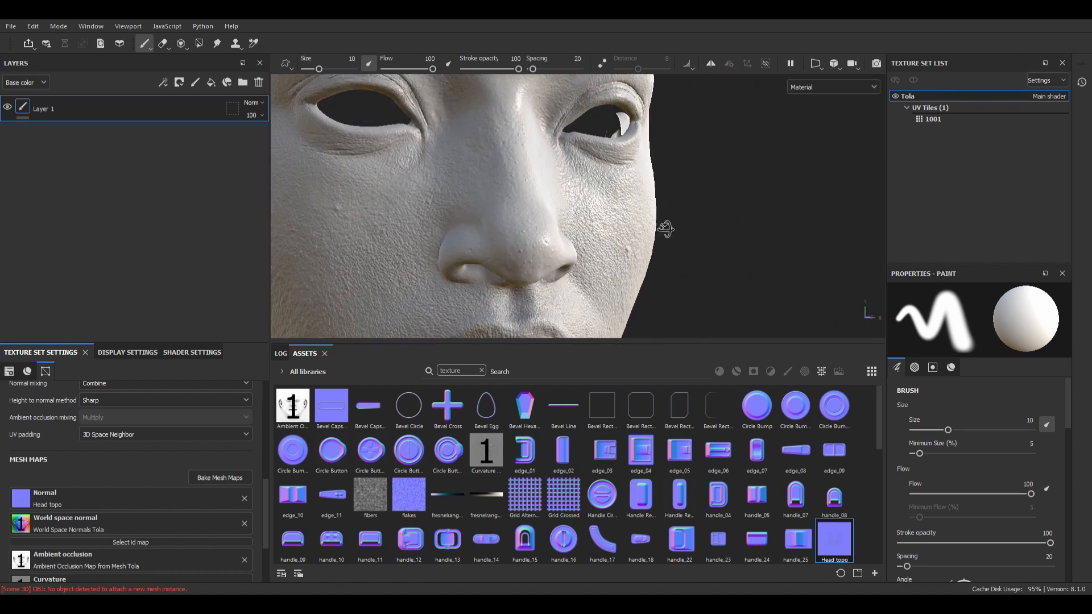
pyautogui.scroll(-5, 698, 199)
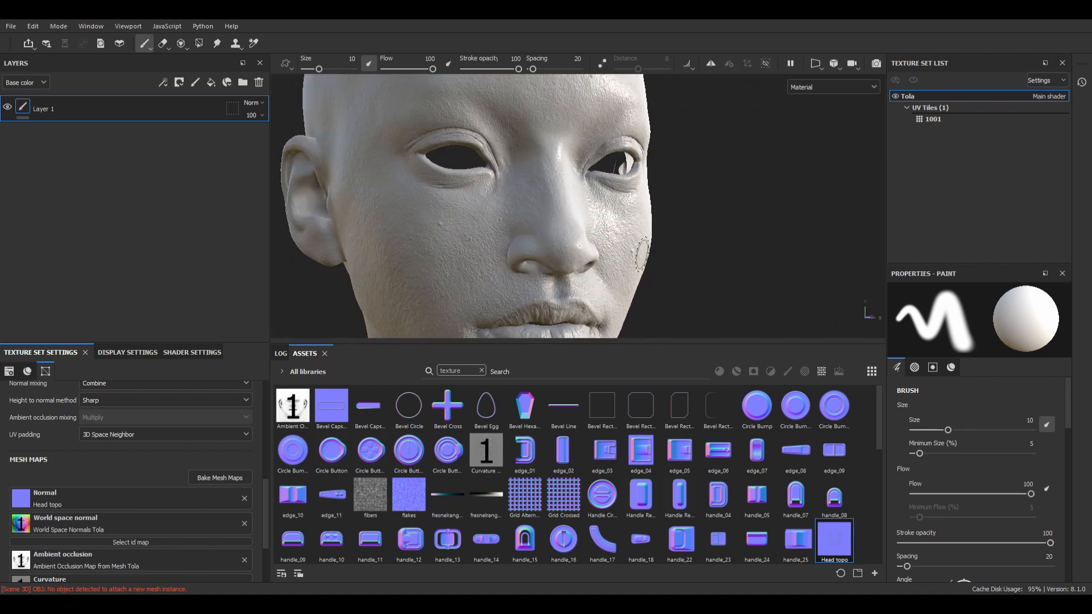
pyautogui.keyDown('alt'); pyautogui.moveTo(698, 199); pyautogui.dragTo(664, 407); pyautogui.keyUp('alt')
pyautogui.scroll(4, 671, 244)
pyautogui.keyDown('alt'); pyautogui.moveTo(711, 233); pyautogui.dragTo(628, 253); pyautogui.keyUp('alt')
pyautogui.keyDown('alt'); pyautogui.moveTo(628, 252); pyautogui.dragTo(626, 224, button='middle'); pyautogui.keyUp('alt')
pyautogui.scroll(3, 626, 224)
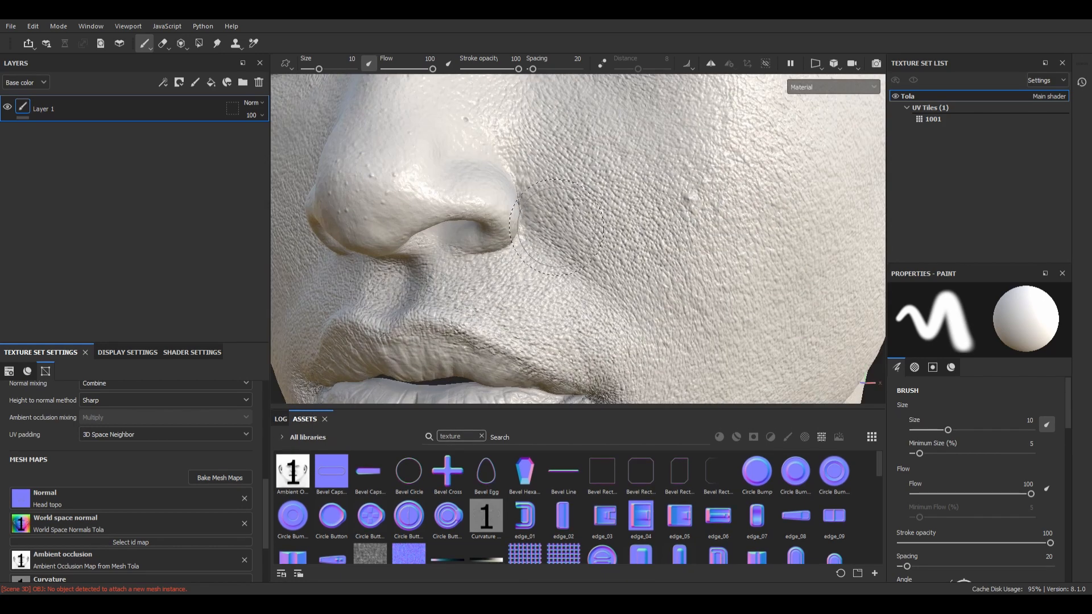
pyautogui.moveTo(626, 224)
pyautogui.keyDown('alt'); pyautogui.mouseDown()
pyautogui.moveTo(512, 231)
pyautogui.moveTo(514, 245)
pyautogui.mouseUp(); pyautogui.keyUp('alt')
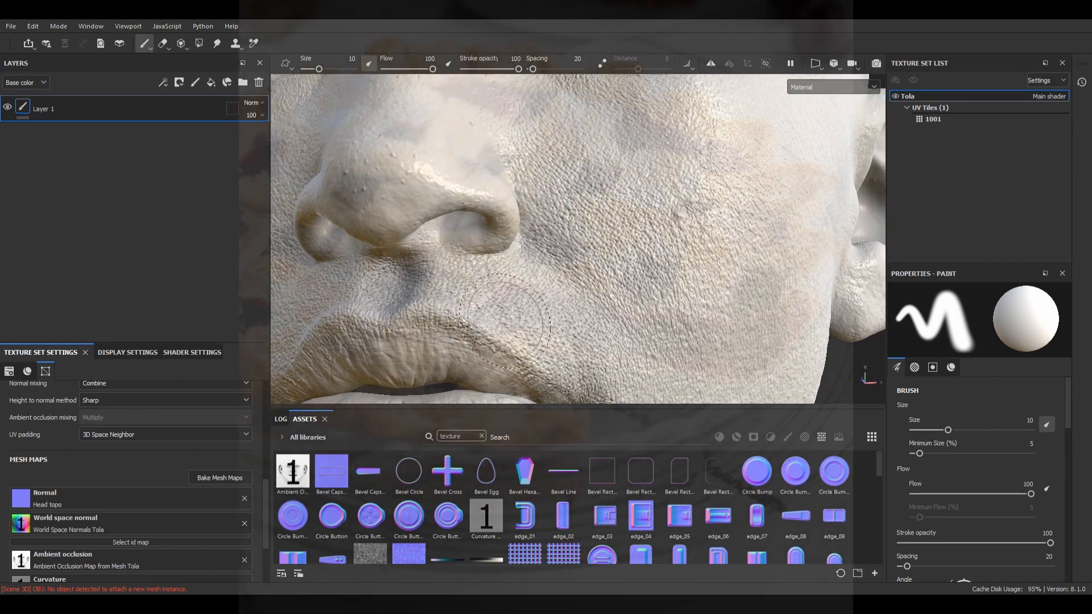
pyautogui.keyDown('alt'); pyautogui.moveTo(554, 310); pyautogui.dragTo(578, 281, button='middle'); pyautogui.keyUp('alt')
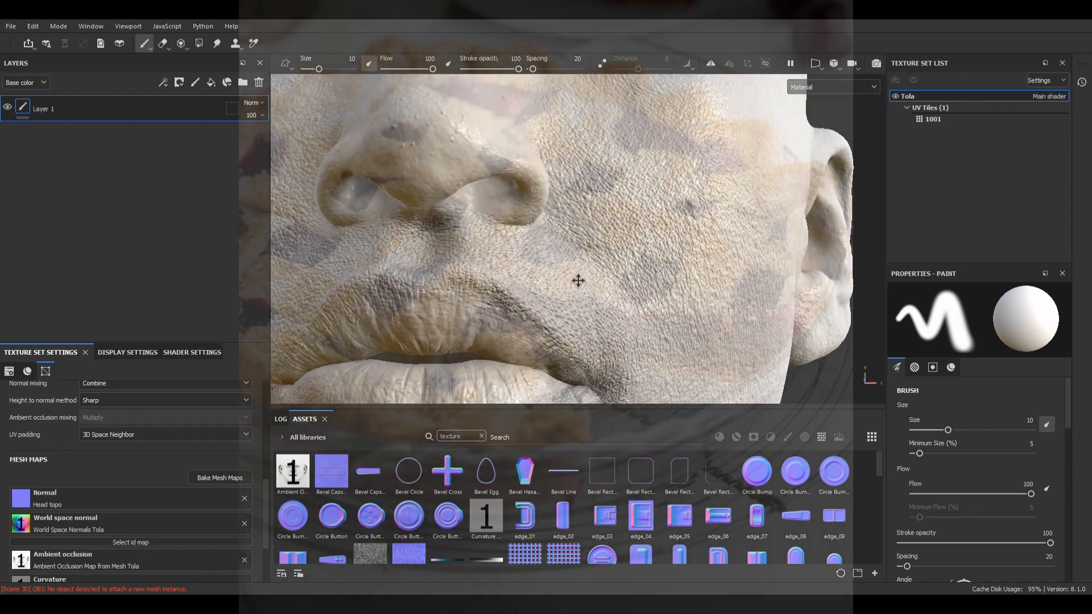
pyautogui.scroll(3, 578, 281)
pyautogui.moveTo(620, 222)
pyautogui.keyDown('alt'); pyautogui.mouseDown()
pyautogui.moveTo(595, 281)
pyautogui.moveTo(682, 273)
pyautogui.moveTo(574, 269)
pyautogui.moveTo(768, 266)
pyautogui.moveTo(529, 273)
pyautogui.moveTo(551, 270)
pyautogui.mouseUp(); pyautogui.keyUp('alt')
pyautogui.scroll(-3, 551, 270)
pyautogui.scroll(-3, 551, 270)
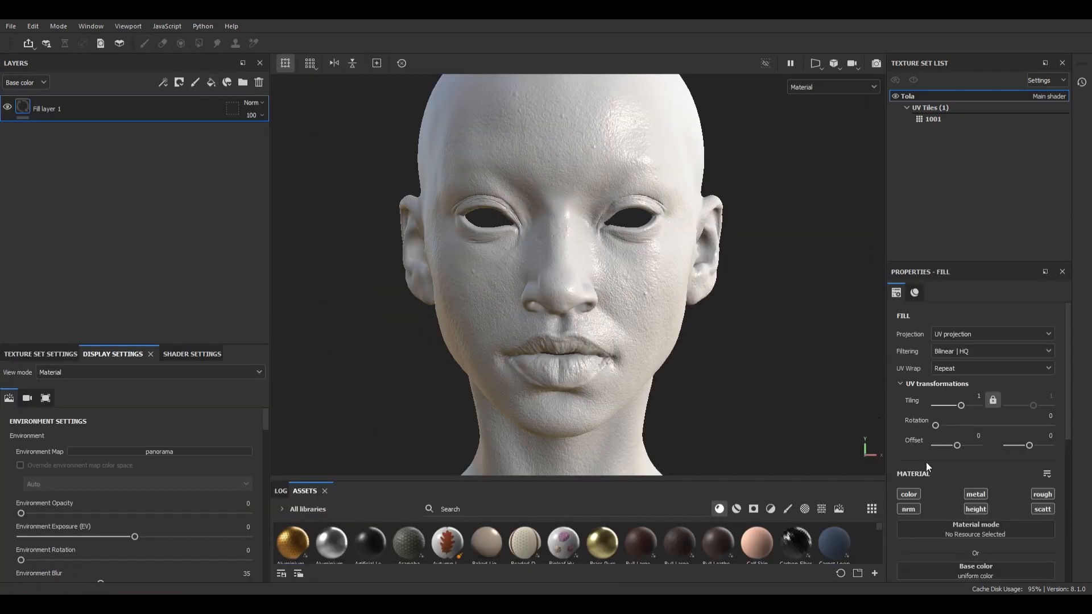
pyautogui.scroll(-3, 976, 496)
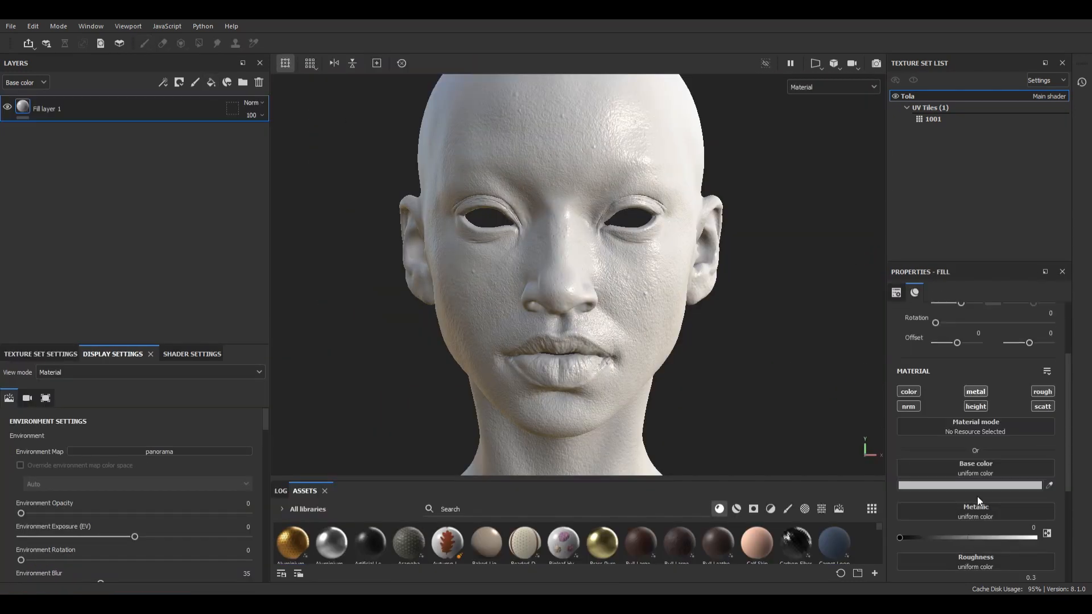
# Step: Limit the fill layer to its color and roughness channels and set the roughness to 0.4694
pyautogui.click(974, 391)
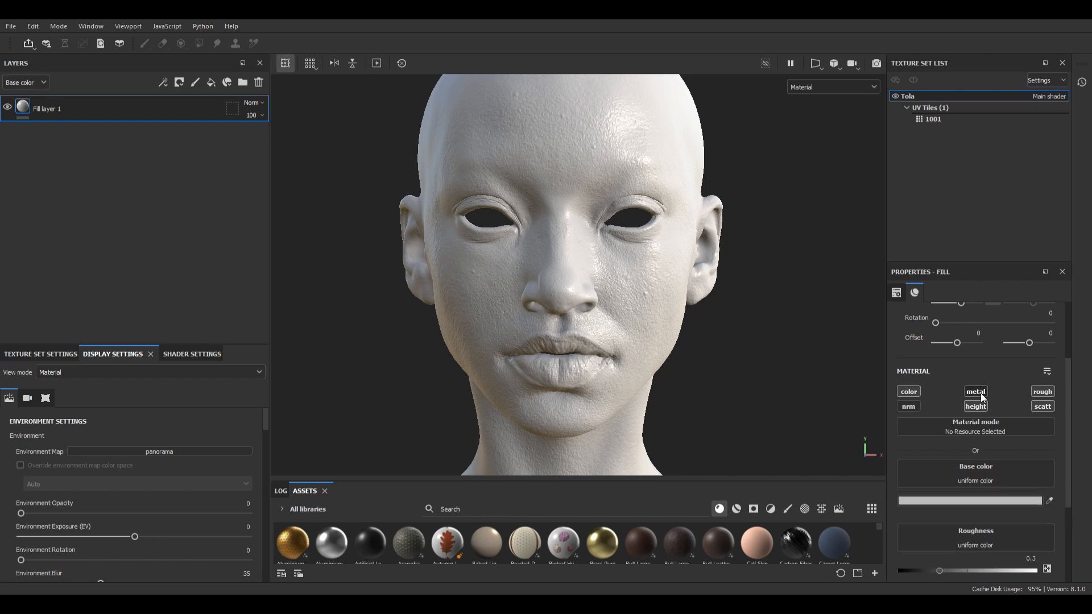
pyautogui.moveTo(939, 537); pyautogui.dragTo(963, 543)
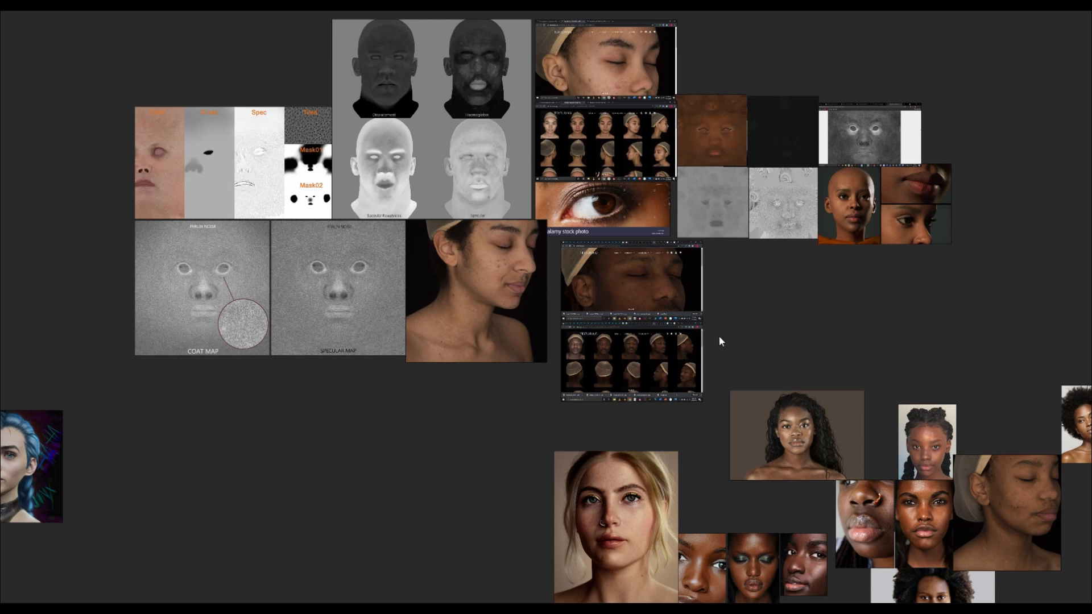
# Step: Switch to the reference board and examine the portraits for skin tone and color variation
pyautogui.scroll(5, 676, 322)
pyautogui.moveTo(774, 410); pyautogui.dragTo(753, 259, button='middle')
pyautogui.moveTo(826, 389); pyautogui.dragTo(765, 167, button='middle')
pyautogui.moveTo(871, 315); pyautogui.dragTo(611, 167, button='middle')
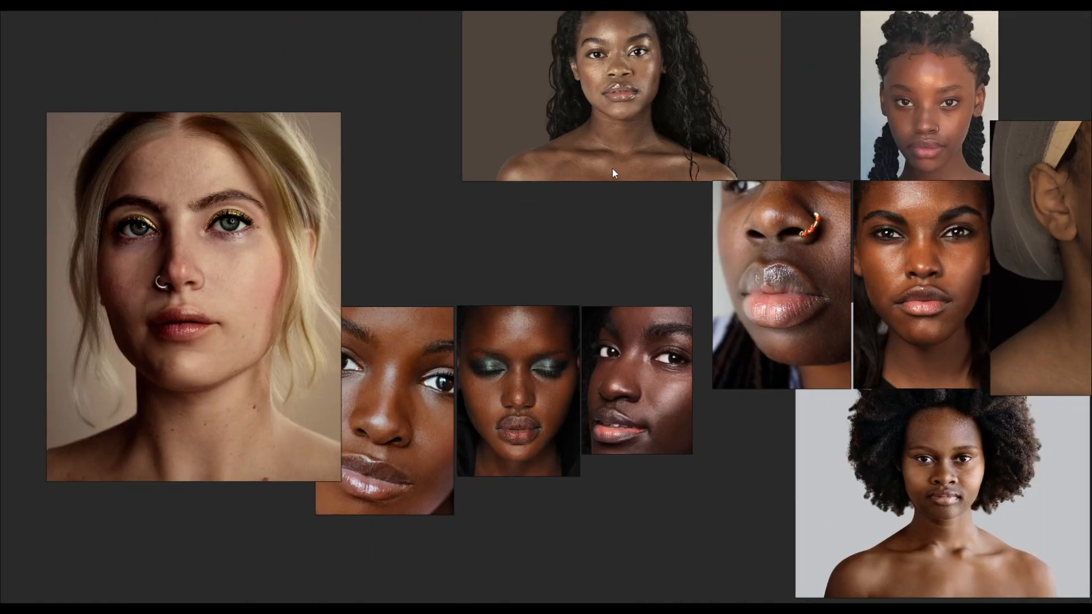
pyautogui.moveTo(934, 304); pyautogui.dragTo(898, 467, button='middle')
pyautogui.moveTo(836, 296); pyautogui.dragTo(836, 485, button='middle')
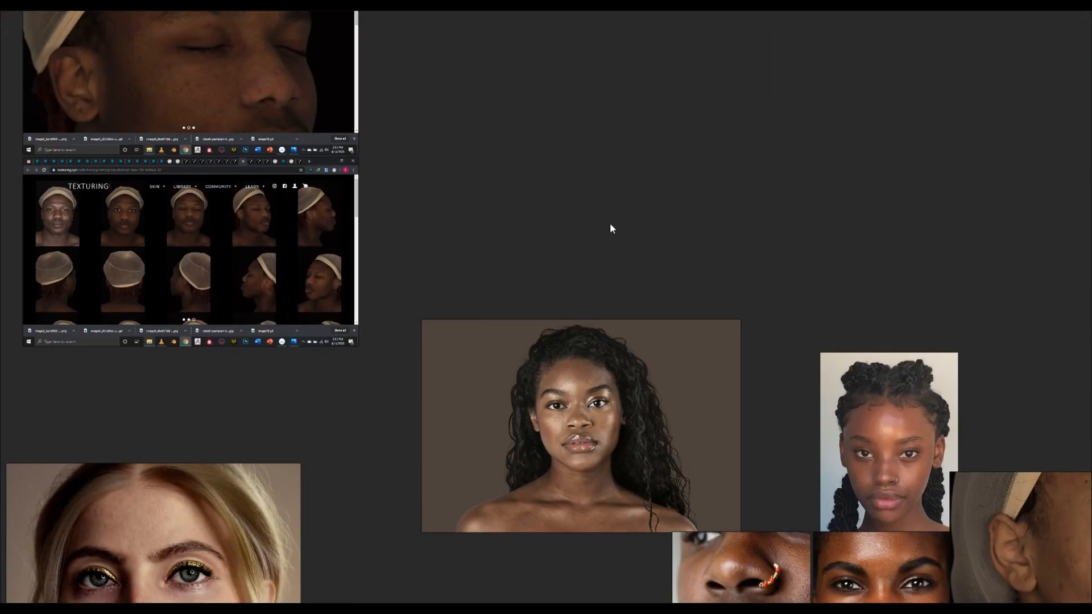
# Step: Examine the head scan photos and example skin texture maps on the reference board
pyautogui.moveTo(609, 222); pyautogui.dragTo(814, 453, button='middle')
pyautogui.scroll(-1, 639, 278)
pyautogui.moveTo(612, 245); pyautogui.dragTo(653, 401, button='middle')
pyautogui.moveTo(747, 279); pyautogui.dragTo(565, 362, button='middle')
pyautogui.scroll(6, 807, 396)
pyautogui.scroll(-10, 801, 396)
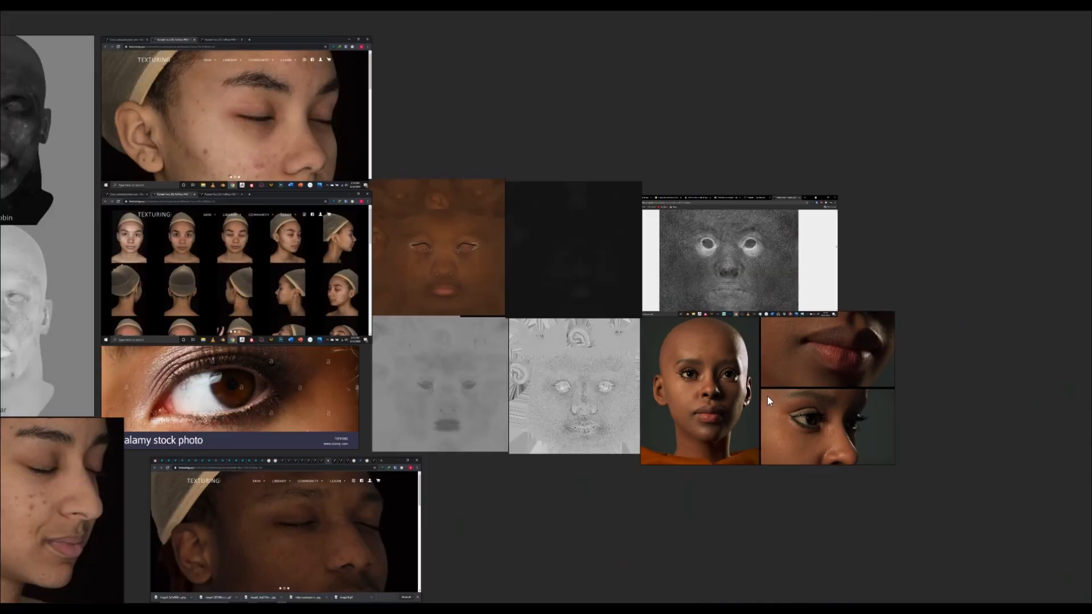
pyautogui.moveTo(454, 402); pyautogui.dragTo(502, 393, button='middle')
pyautogui.scroll(5, 638, 433)
pyautogui.moveTo(638, 433); pyautogui.dragTo(503, 398, button='middle')
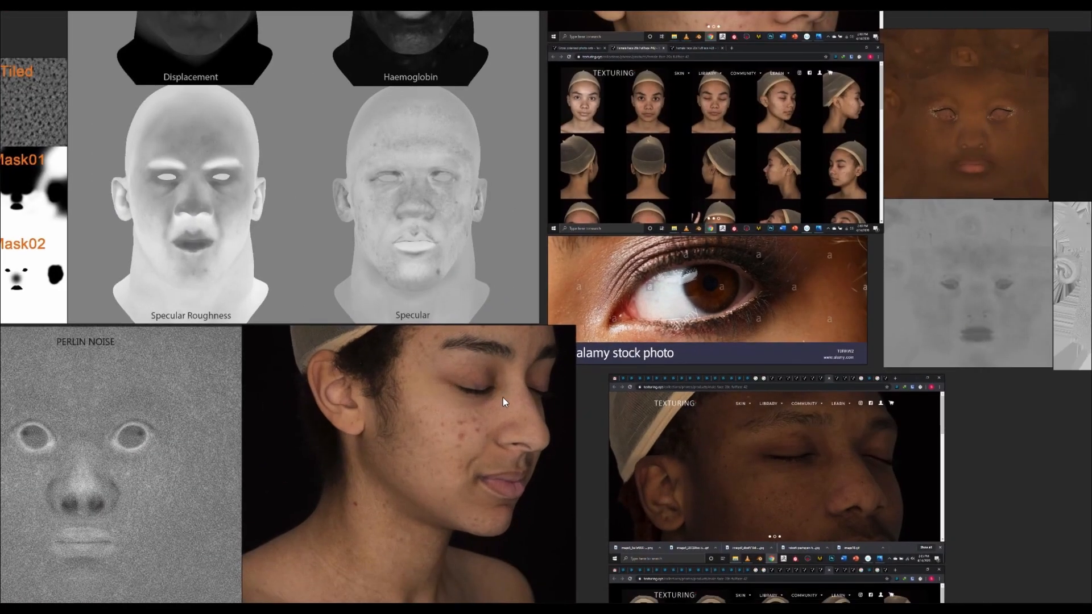
pyautogui.scroll(5, 749, 232)
pyautogui.scroll(-8, 739, 234)
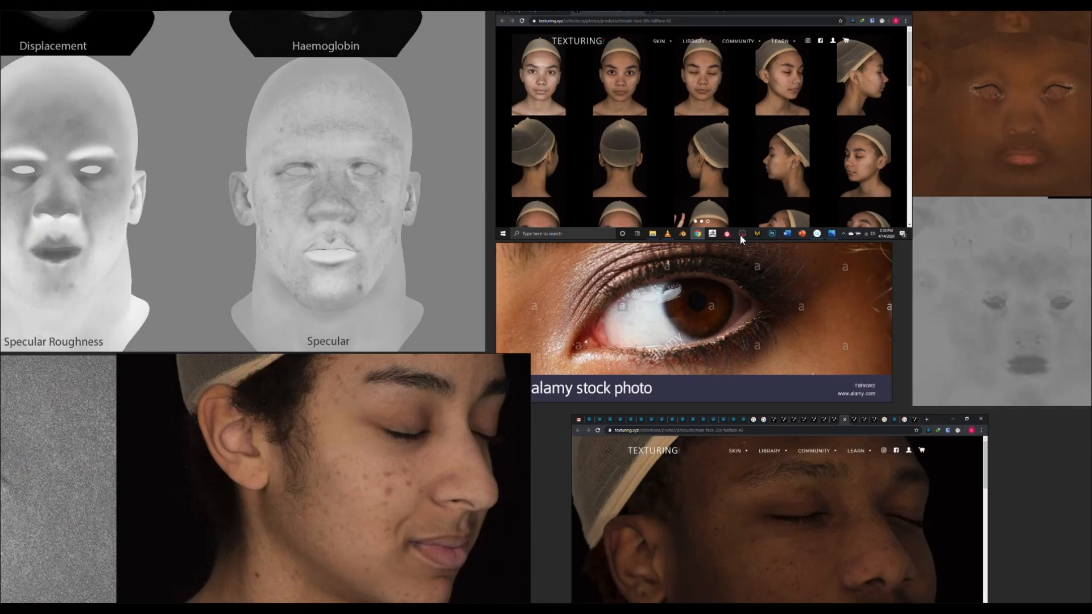
pyautogui.moveTo(825, 347); pyautogui.dragTo(623, 243, button='middle')
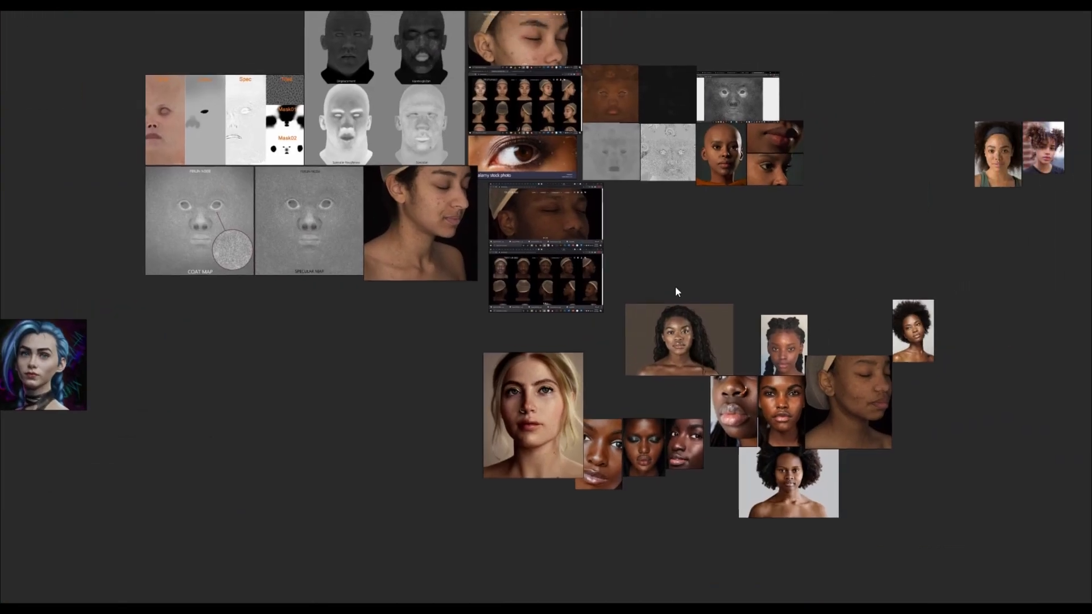
pyautogui.moveTo(914, 175)
pyautogui.mouseDown(button='middle')
pyautogui.moveTo(895, 194)
pyautogui.moveTo(904, 170)
pyautogui.mouseUp(button='middle')
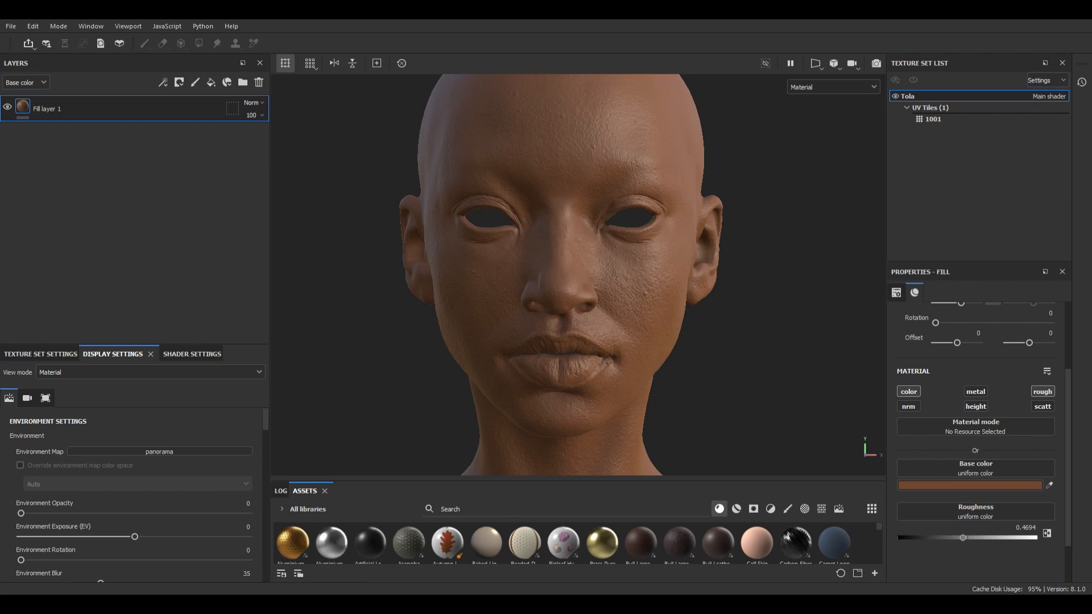
# Step: Set the fill layer's base color to a medium brown and check the head in base color and material views
pyautogui.scroll(-5, 677, 306)
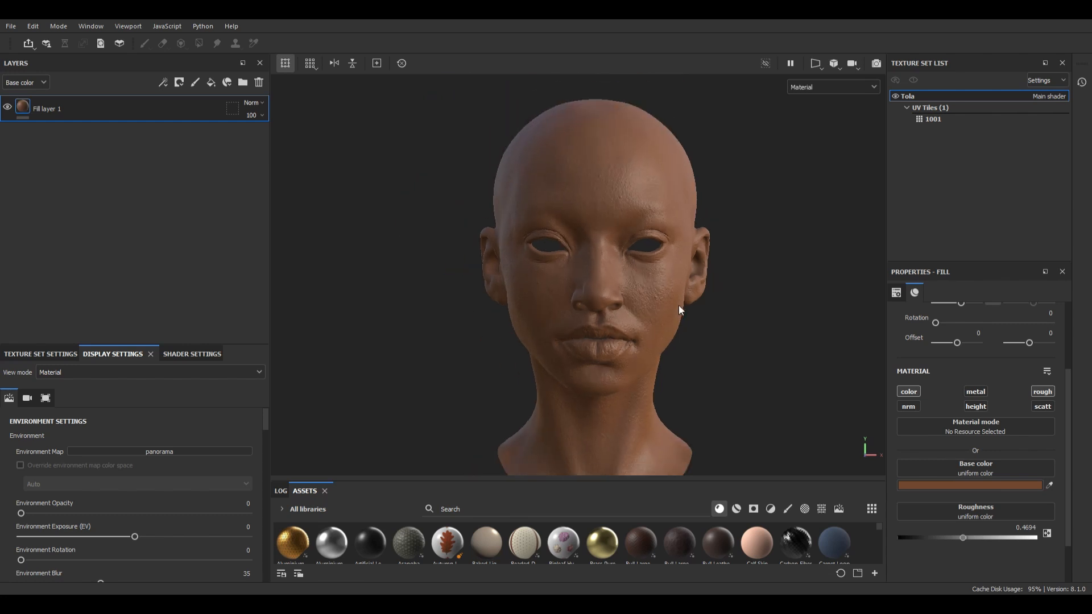
pyautogui.moveTo(678, 305); pyautogui.dragTo(648, 319, button='middle')
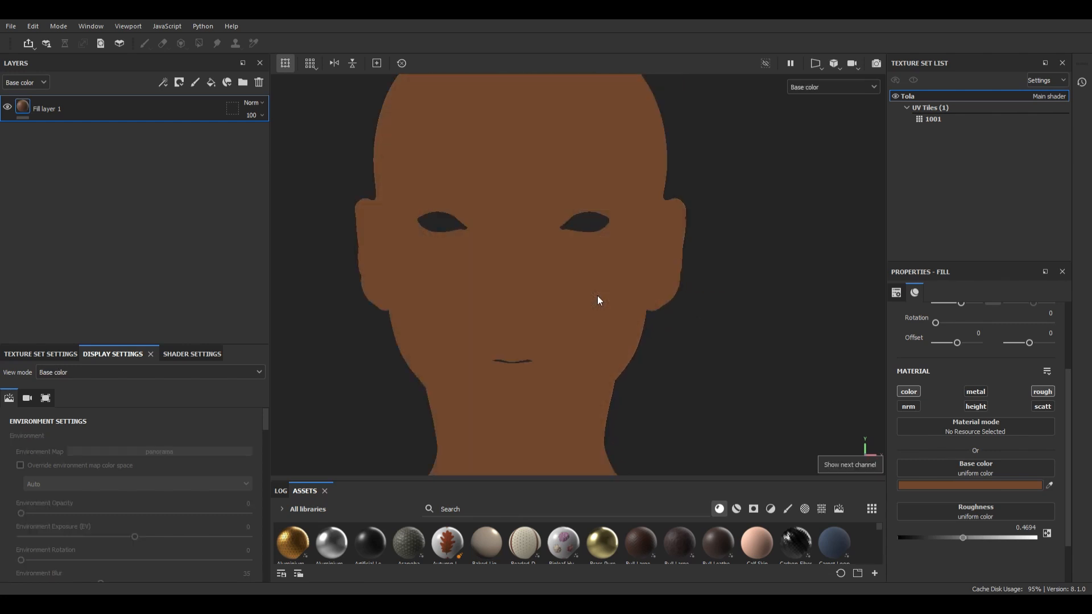
pyautogui.keyDown('alt'); pyautogui.moveTo(597, 301); pyautogui.dragTo(635, 312); pyautogui.keyUp('alt')
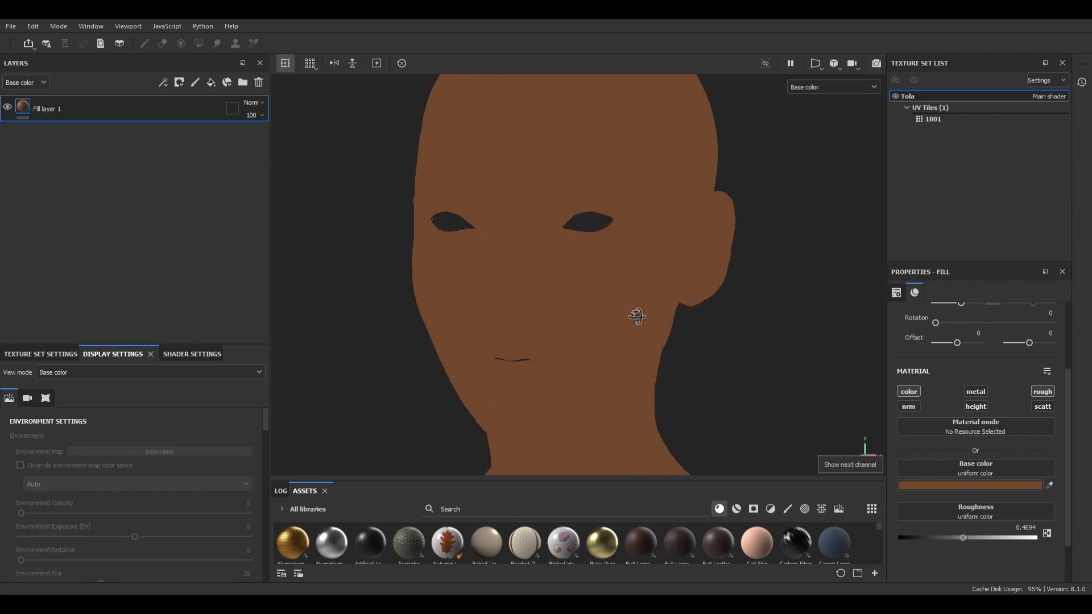
pyautogui.press('m')
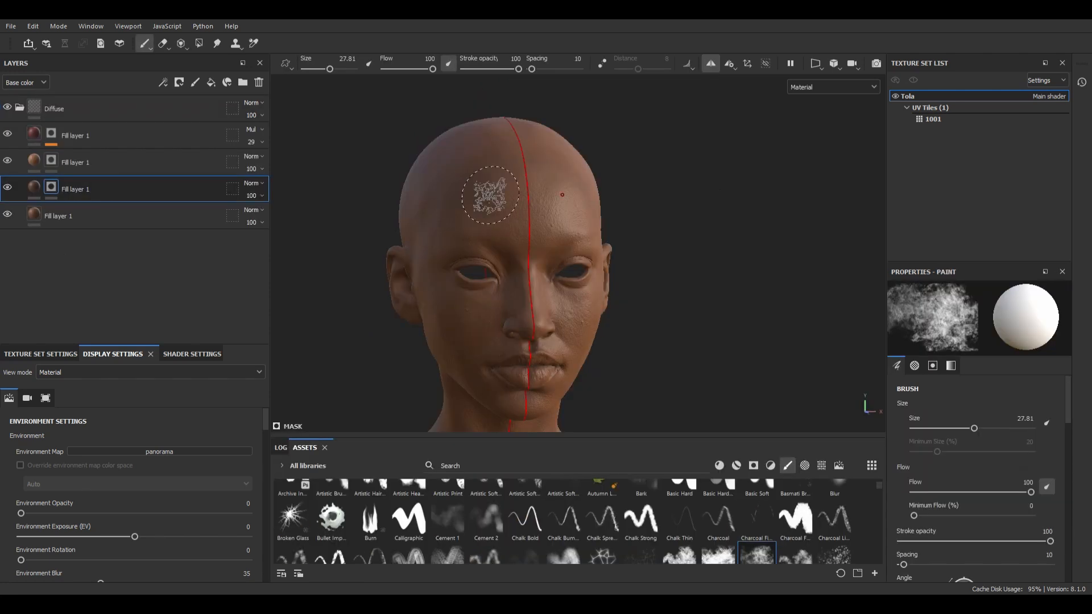
# Step: In base color view, paint the mask of the darker brown fill layer over the side of the head with symmetry on
pyautogui.press('c')
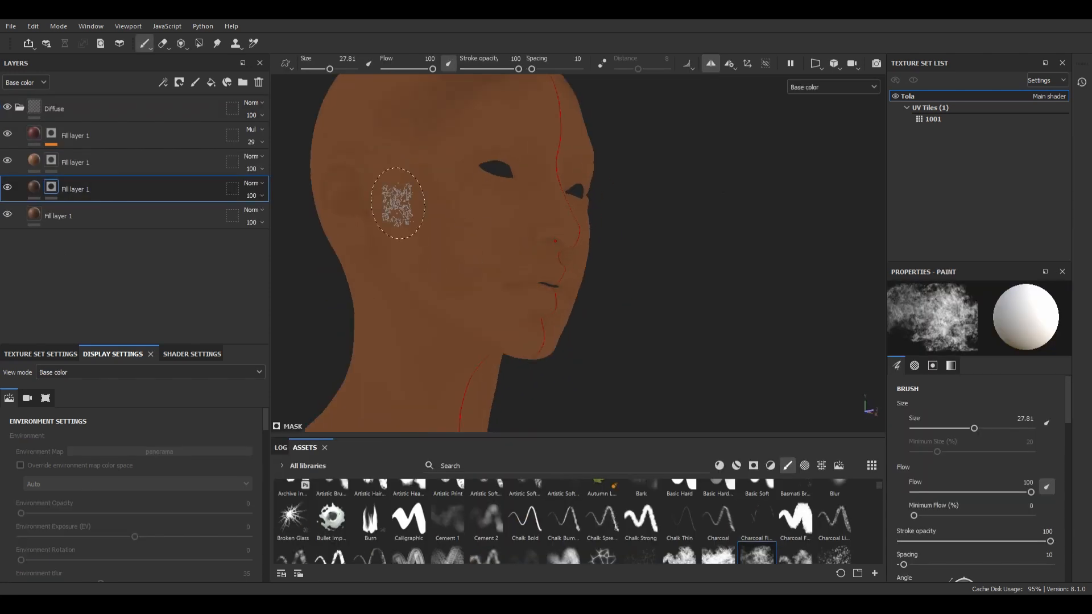
pyautogui.keyDown('alt'); pyautogui.moveTo(553, 322); pyautogui.dragTo(390, 186); pyautogui.keyUp('alt')
# Step: Paint the lighter brown fill layer's mask over the forehead, nose and cheeks with a size 16.98 brush, checking the material view
pyautogui.click(51, 160)
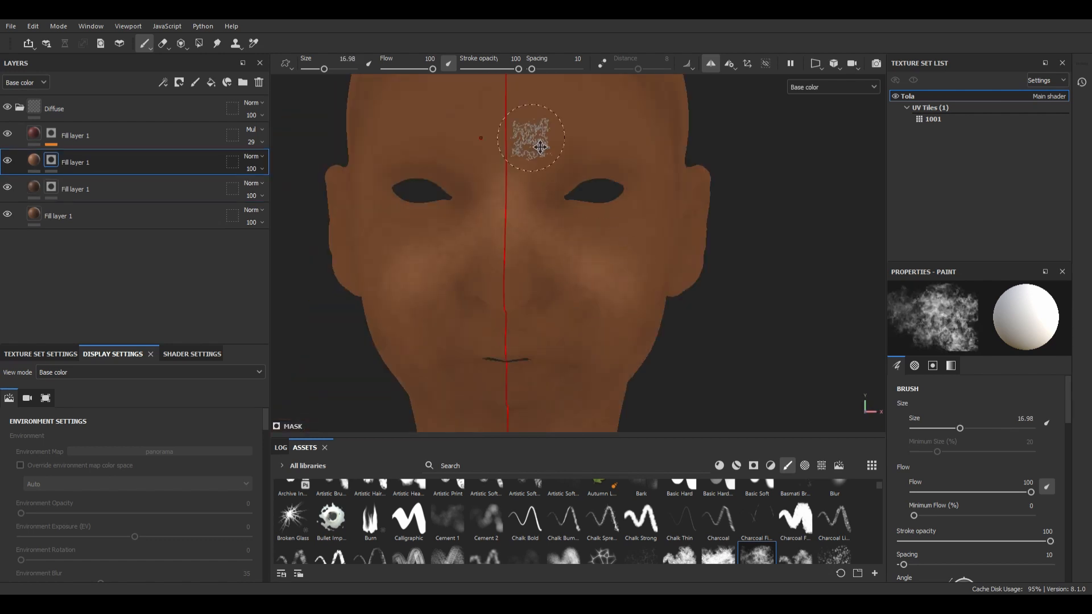
pyautogui.keyDown('alt'); pyautogui.moveTo(540, 147); pyautogui.dragTo(539, 233, button='middle'); pyautogui.keyUp('alt')
pyautogui.keyDown('alt'); pyautogui.moveTo(579, 160); pyautogui.dragTo(660, 249); pyautogui.keyUp('alt')
pyautogui.press('m')
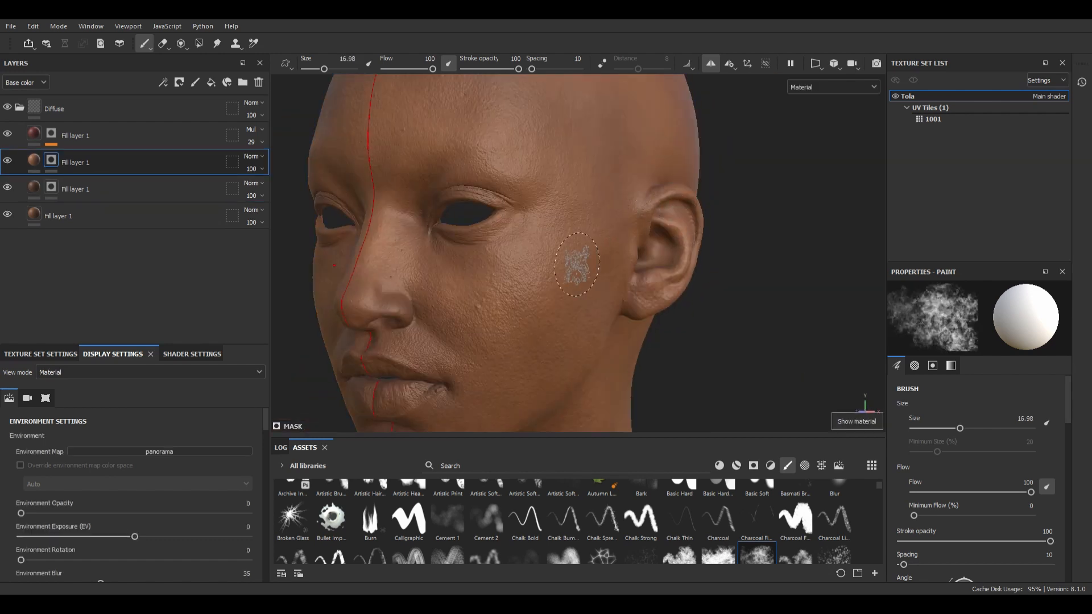
pyautogui.press('c')
pyautogui.keyDown('alt'); pyautogui.moveTo(578, 263); pyautogui.dragTo(575, 182); pyautogui.keyUp('alt')
pyautogui.scroll(-3, 574, 182)
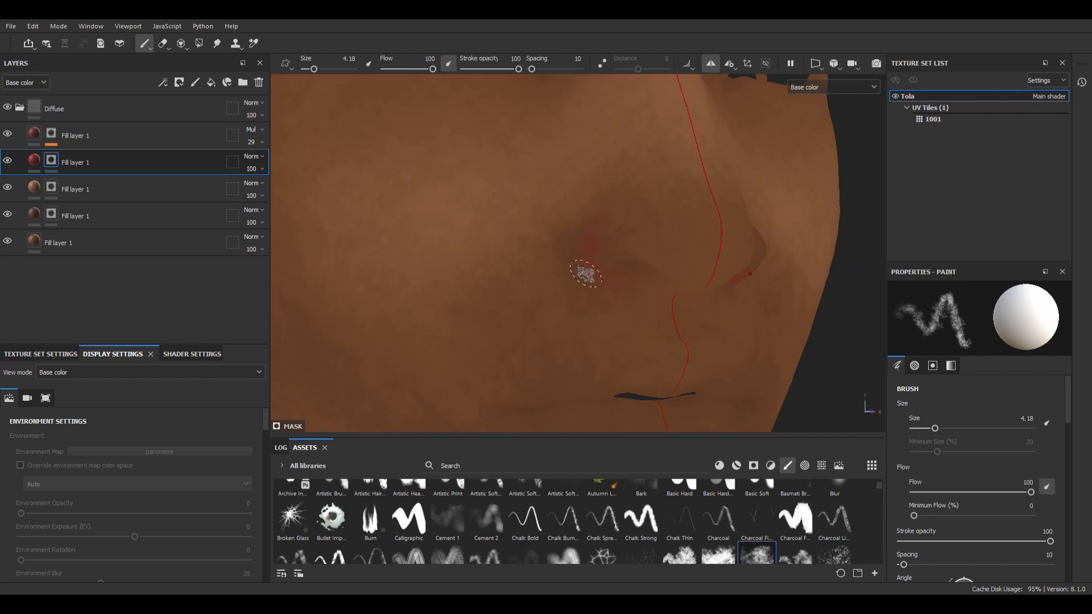
# Step: Add a masked fill layer with a dark red base color above the lighter brown layer and set its opacity to 65
pyautogui.click(34, 161)
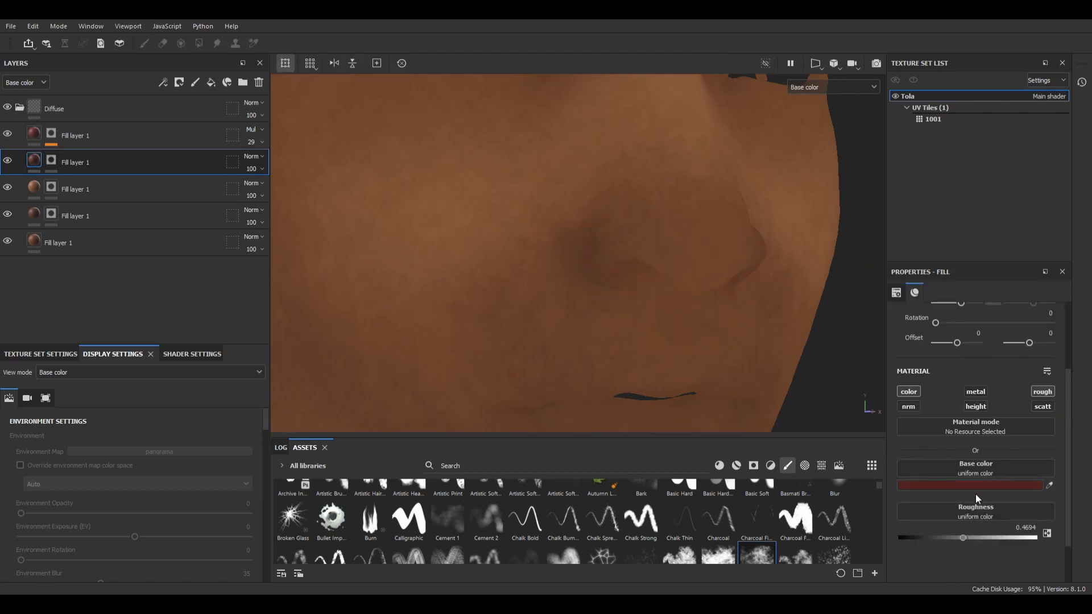
pyautogui.scroll(-3, 767, 315)
pyautogui.click(51, 160)
pyautogui.click(262, 169)
pyautogui.moveTo(298, 191); pyautogui.dragTo(278, 192)
# Step: Paint the dark red layer's mask around the nose with a size 4.18 brush at flow 72
pyautogui.keyDown('alt'); pyautogui.moveTo(671, 224); pyautogui.dragTo(644, 244); pyautogui.keyUp('alt')
pyautogui.scroll(3, 644, 244)
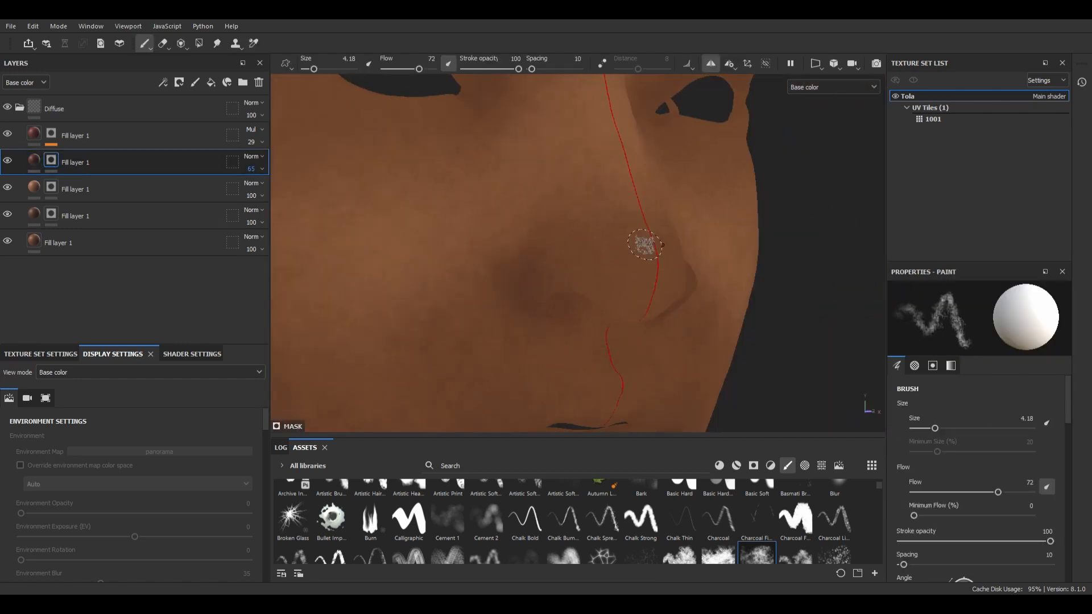
pyautogui.keyDown('ctrl'); pyautogui.moveTo(644, 244); pyautogui.dragTo(661, 244, button='right'); pyautogui.keyUp('ctrl')
# Step: Paint the dark red layer's mask around the eyelids and eye corners with a size 6.87 brush
pyautogui.scroll(-3, 556, 363)
pyautogui.keyDown('alt'); pyautogui.moveTo(555, 363); pyautogui.dragTo(597, 292); pyautogui.keyUp('alt')
pyautogui.scroll(3, 495, 227)
pyautogui.keyDown('alt'); pyautogui.moveTo(494, 227); pyautogui.dragTo(545, 261); pyautogui.keyUp('alt')
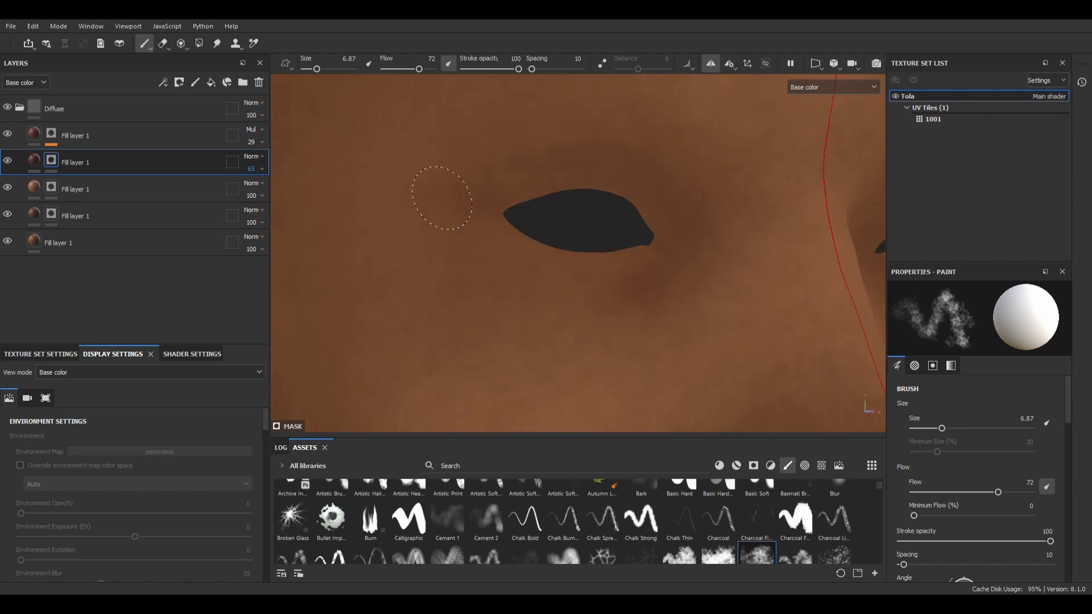
pyautogui.moveTo(441, 198); pyautogui.dragTo(458, 222)
pyautogui.keyDown('alt'); pyautogui.moveTo(631, 227); pyautogui.dragTo(570, 270); pyautogui.keyUp('alt')
pyautogui.moveTo(426, 230)
pyautogui.keyDown('alt'); pyautogui.mouseDown()
pyautogui.moveTo(399, 236)
pyautogui.moveTo(409, 296)
pyautogui.mouseUp(); pyautogui.keyUp('alt')
pyautogui.scroll(-3, 400, 236)
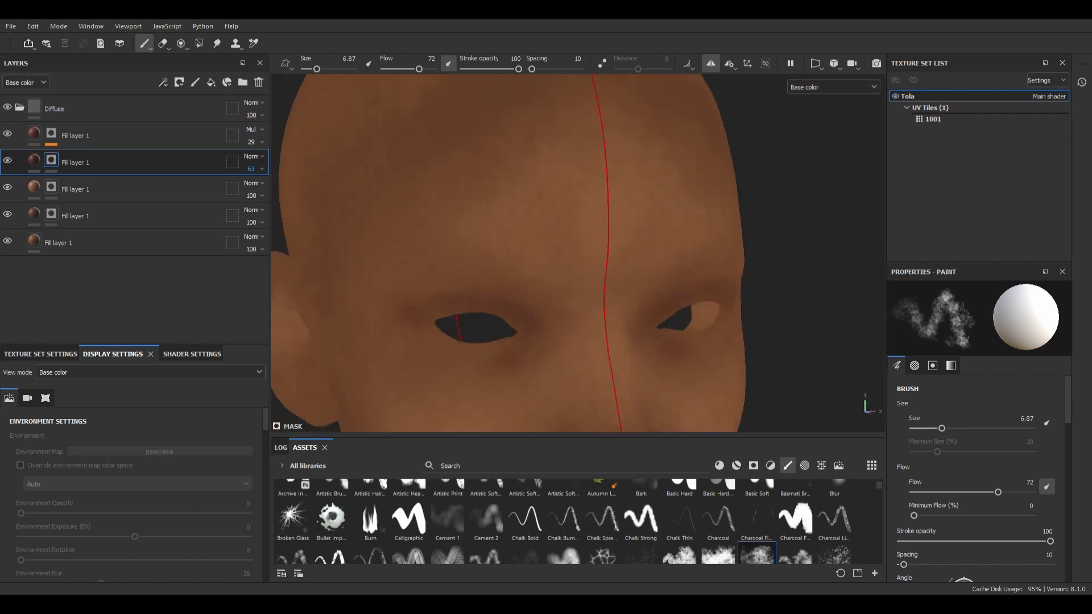
pyautogui.scroll(2, 495, 260)
# Step: Enlarge the brush to about 10.23 and paint the dark red layer's mask over the side of the cheek
pyautogui.keyDown('ctrl'); pyautogui.moveTo(532, 280); pyautogui.dragTo(551, 280, button='right'); pyautogui.keyUp('ctrl')
pyautogui.moveTo(553, 344)
pyautogui.keyDown('alt'); pyautogui.mouseDown()
pyautogui.moveTo(543, 365)
pyautogui.moveTo(679, 273)
pyautogui.mouseUp(); pyautogui.keyUp('alt')
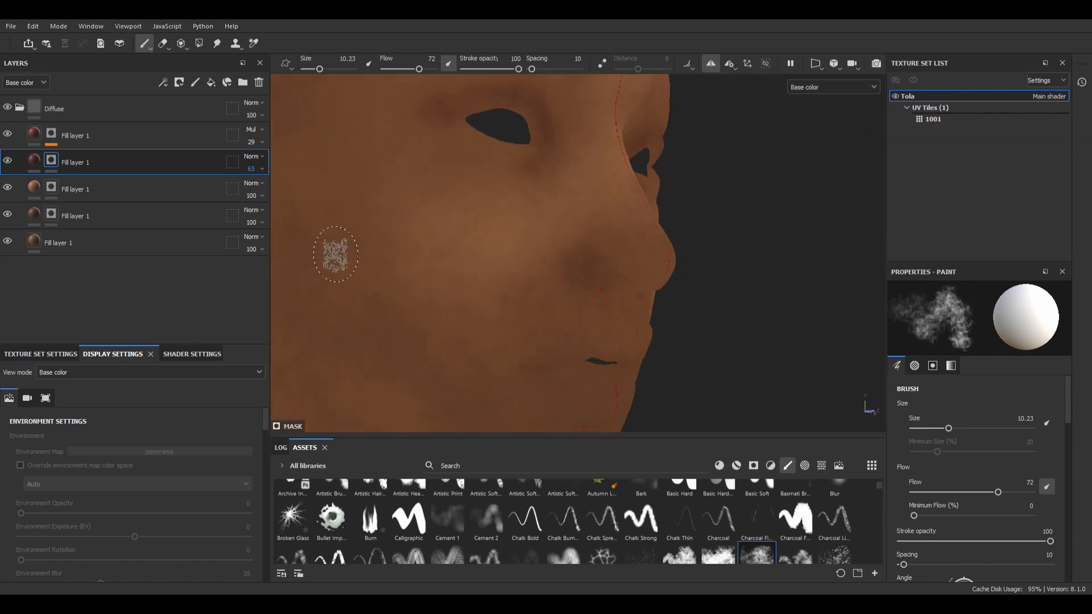
pyautogui.keyDown('alt'); pyautogui.moveTo(336, 254); pyautogui.dragTo(409, 239); pyautogui.keyUp('alt')
pyautogui.moveTo(319, 69); pyautogui.dragTo(326, 68)
pyautogui.keyDown('alt'); pyautogui.moveTo(532, 291); pyautogui.dragTo(575, 212); pyautogui.keyUp('alt')
pyautogui.scroll(3, 575, 213)
# Step: Paint the dark red layer's mask at the mouth corner and across the chin with a size 6.28 brush
pyautogui.moveTo(326, 69); pyautogui.dragTo(316, 69)
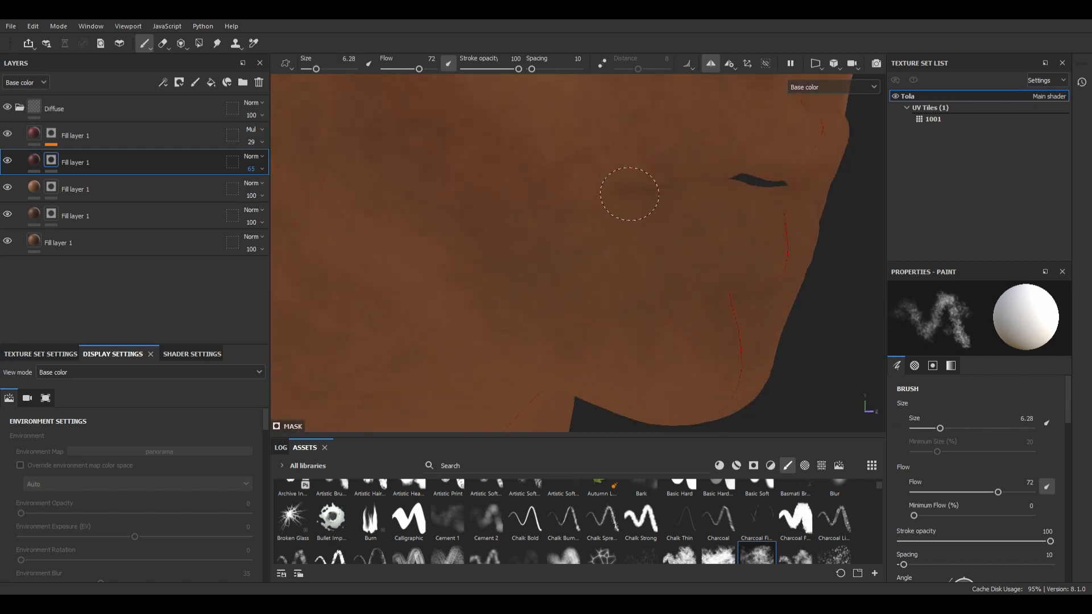
pyautogui.moveTo(630, 194); pyautogui.dragTo(609, 191)
pyautogui.keyDown('alt'); pyautogui.moveTo(685, 225); pyautogui.dragTo(657, 188); pyautogui.keyUp('alt')
pyautogui.moveTo(722, 256); pyautogui.dragTo(679, 259)
# Step: Paint the light brown fill layer's mask over the lower cheek beside the mouth with a size 12.56 brush
pyautogui.click(51, 187)
pyautogui.moveTo(316, 69); pyautogui.dragTo(321, 69)
pyautogui.moveTo(590, 214); pyautogui.dragTo(571, 227)
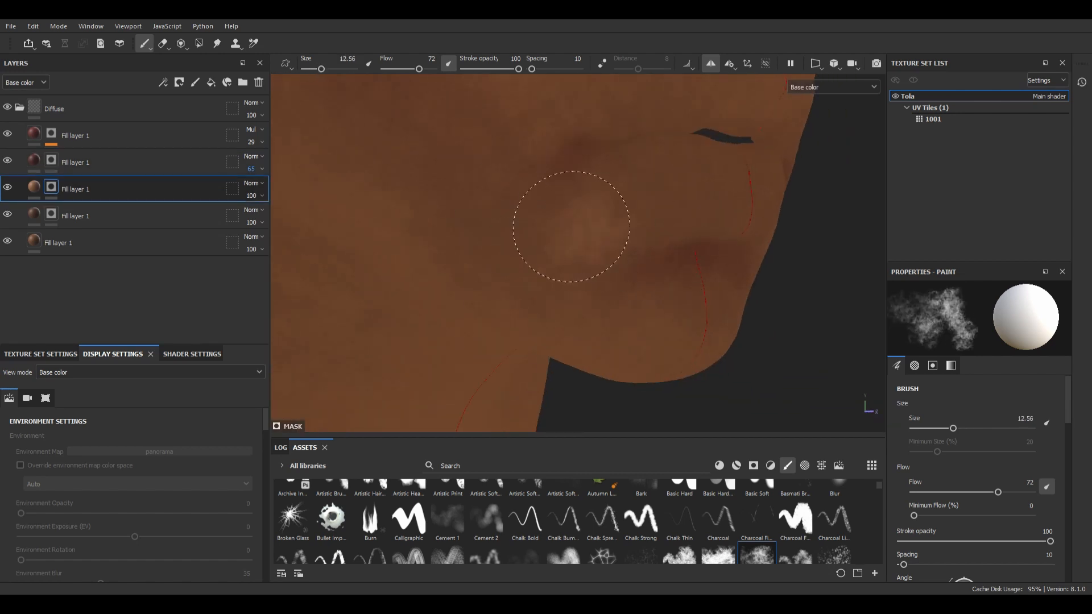
pyautogui.keyDown('alt'); pyautogui.moveTo(603, 119); pyautogui.dragTo(568, 200, button='middle'); pyautogui.keyUp('alt')
pyautogui.keyDown('alt'); pyautogui.moveTo(568, 200); pyautogui.dragTo(560, 241); pyautogui.keyUp('alt')
# Step: Paint the light brown layer's mask between the eyes and over the brow area
pyautogui.keyDown('alt'); pyautogui.moveTo(540, 153); pyautogui.dragTo(499, 292, button='middle'); pyautogui.keyUp('alt')
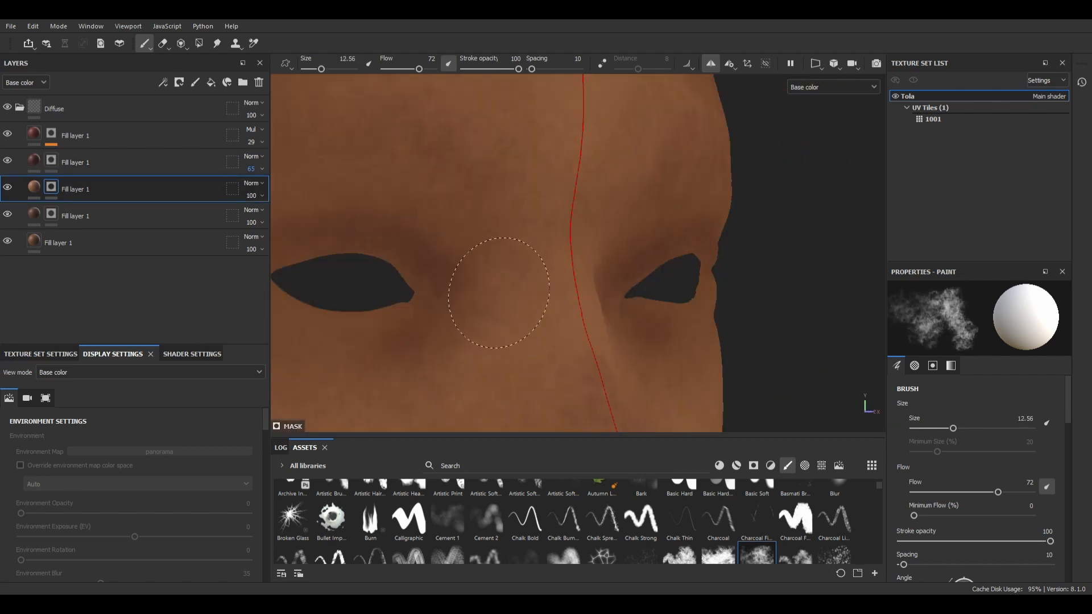
pyautogui.keyDown('alt'); pyautogui.keyDown('shift'); pyautogui.moveTo(498, 293); pyautogui.dragTo(592, 239); pyautogui.keyUp('shift'); pyautogui.keyUp('alt')
pyautogui.scroll(-5, 591, 239)
pyautogui.scroll(3, 592, 239)
pyautogui.keyDown('alt'); pyautogui.moveTo(592, 239); pyautogui.dragTo(589, 142, button='middle'); pyautogui.keyUp('alt')
# Step: Duplicate the dark red fill layer, recolour the copy pink and paint its mask over the lips
pyautogui.click(35, 161)
pyautogui.hotkey('ctrl', 'd')
pyautogui.click(51, 161)
pyautogui.click(34, 160)
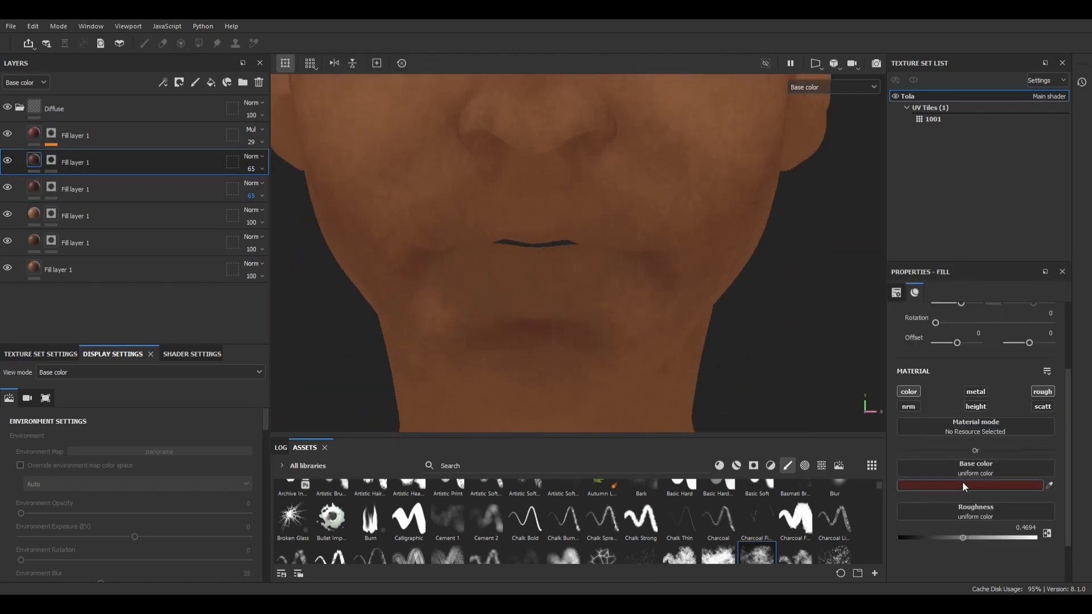
pyautogui.press('1')
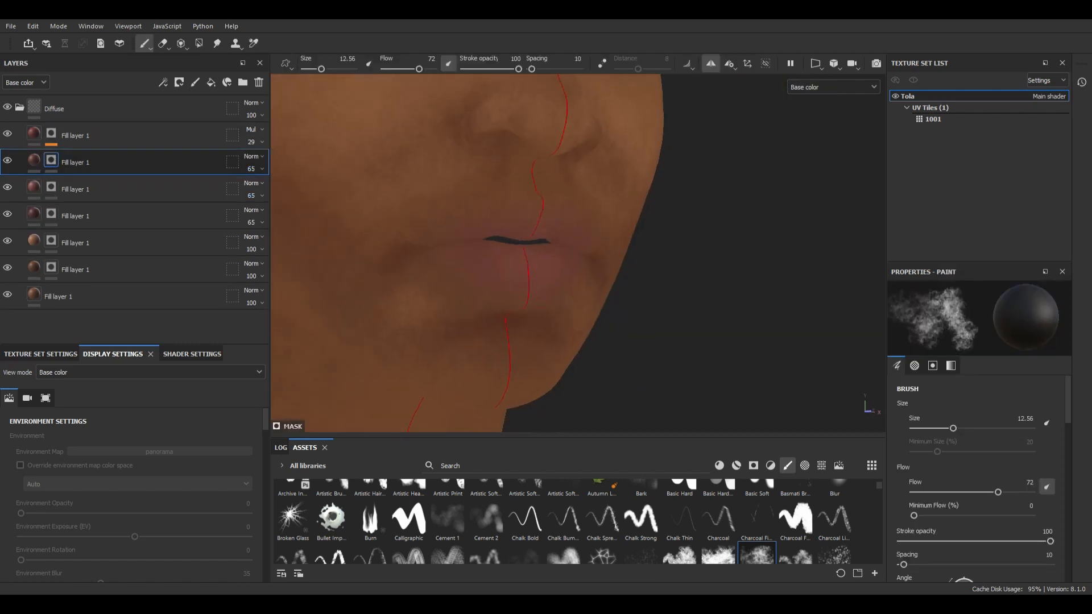
pyautogui.scroll(-4, 541, 236)
pyautogui.keyDown('alt'); pyautogui.moveTo(540, 236); pyautogui.dragTo(501, 228); pyautogui.keyUp('alt')
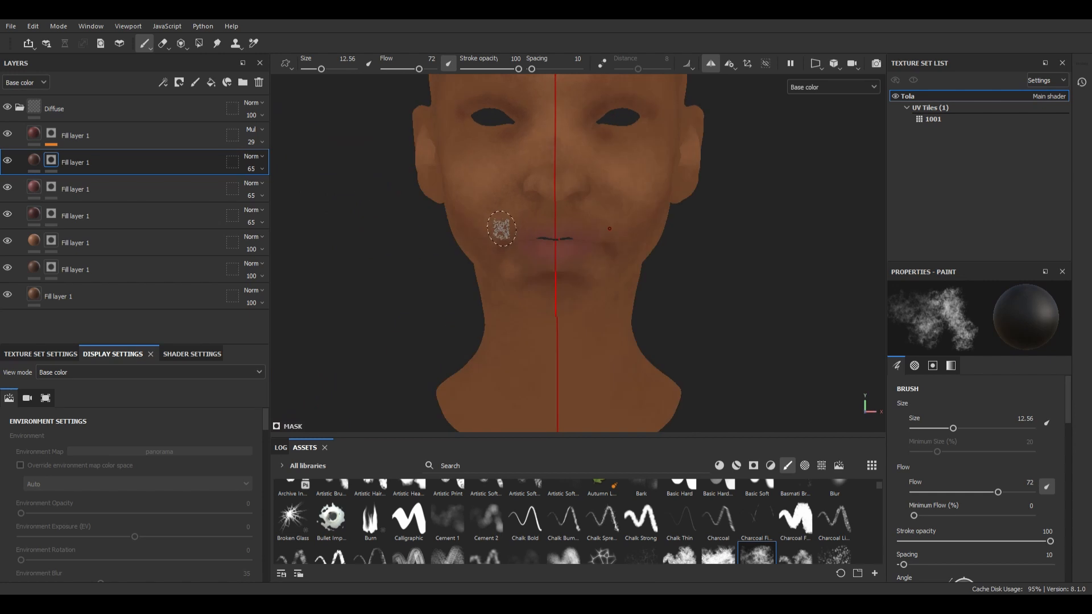
# Step: Examine the painted skin tones on the head in the Material view
pyautogui.press('m')
pyautogui.scroll(-4, 556, 215)
pyautogui.scroll(3, 643, 270)
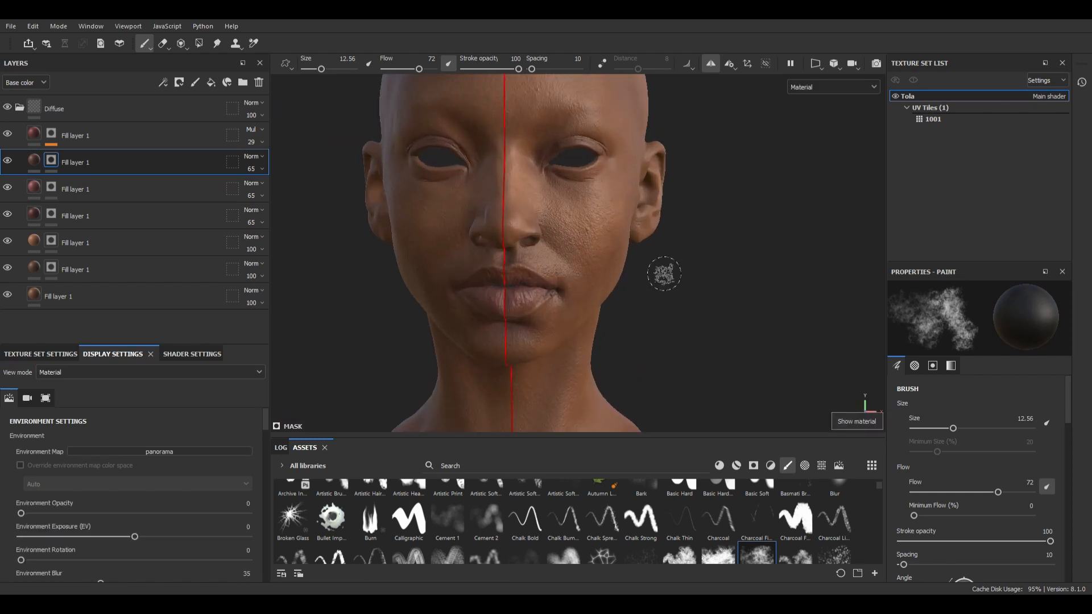
pyautogui.moveTo(663, 273)
pyautogui.keyDown('alt'); pyautogui.mouseDown()
pyautogui.moveTo(501, 284)
pyautogui.moveTo(682, 280)
pyautogui.moveTo(668, 236)
pyautogui.moveTo(633, 305)
pyautogui.moveTo(699, 295)
pyautogui.moveTo(752, 243)
pyautogui.moveTo(727, 236)
pyautogui.mouseUp(); pyautogui.keyUp('alt')
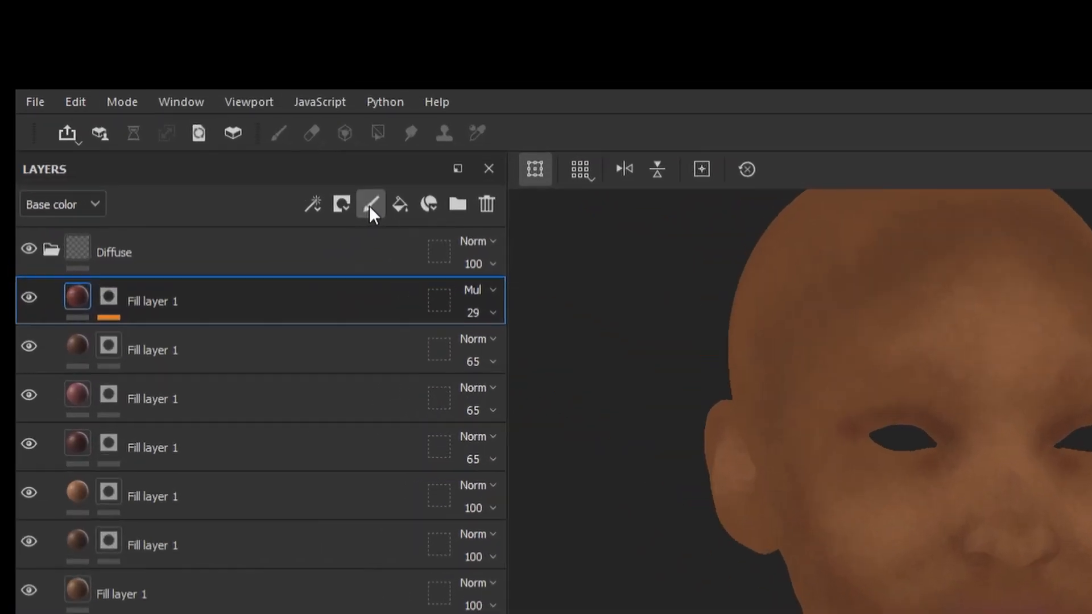
# Step: Add a paint layer above the fill layers and load the side-facing portrait photo as the projection's base colour
pyautogui.click(195, 82)
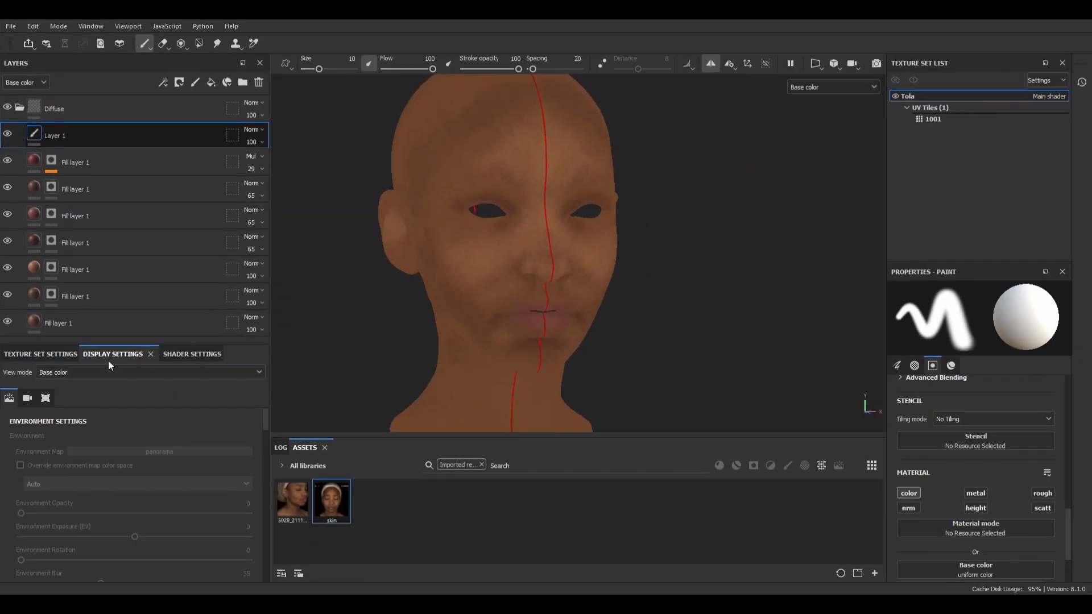
pyautogui.press('3')
pyautogui.click(305, 506)
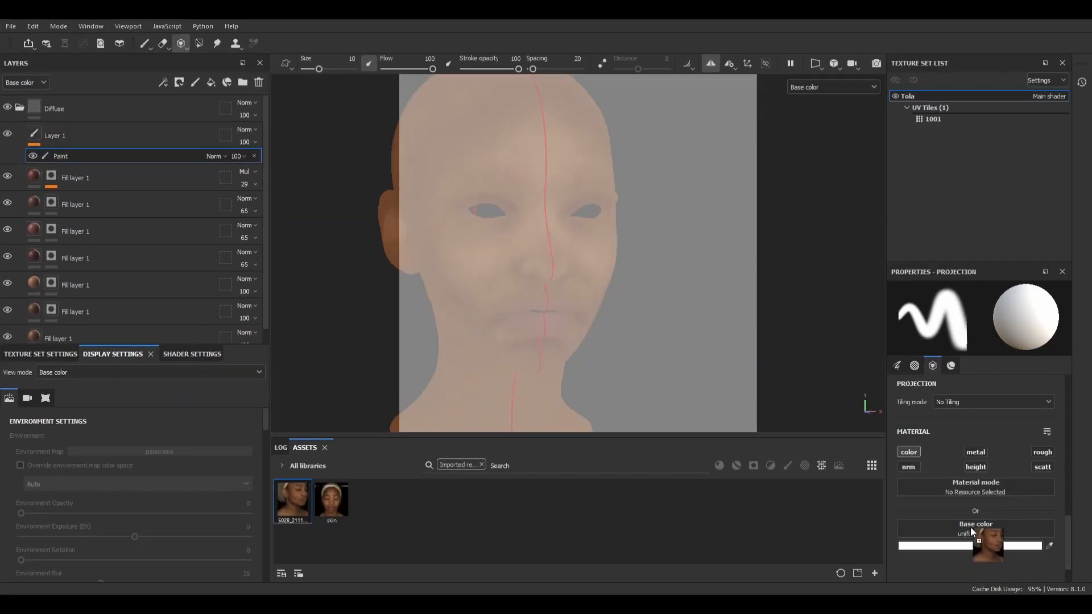
pyautogui.moveTo(970, 527); pyautogui.dragTo(969, 525)
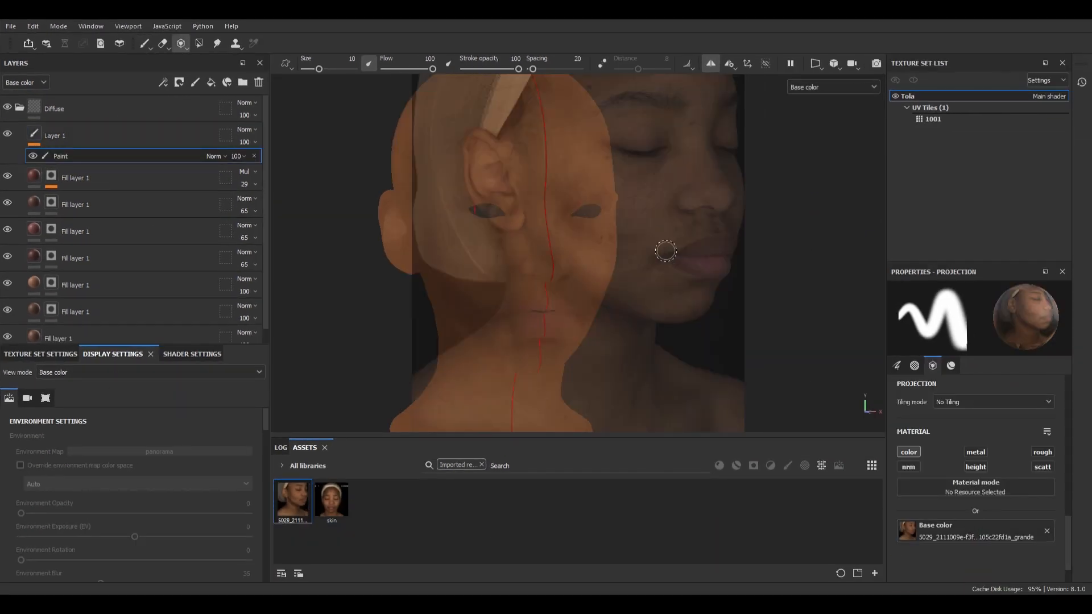
# Step: Turn the head and enlarge and reposition the projected portrait so its facial features line up with the model
pyautogui.moveTo(666, 251); pyautogui.dragTo(733, 246, button='middle')
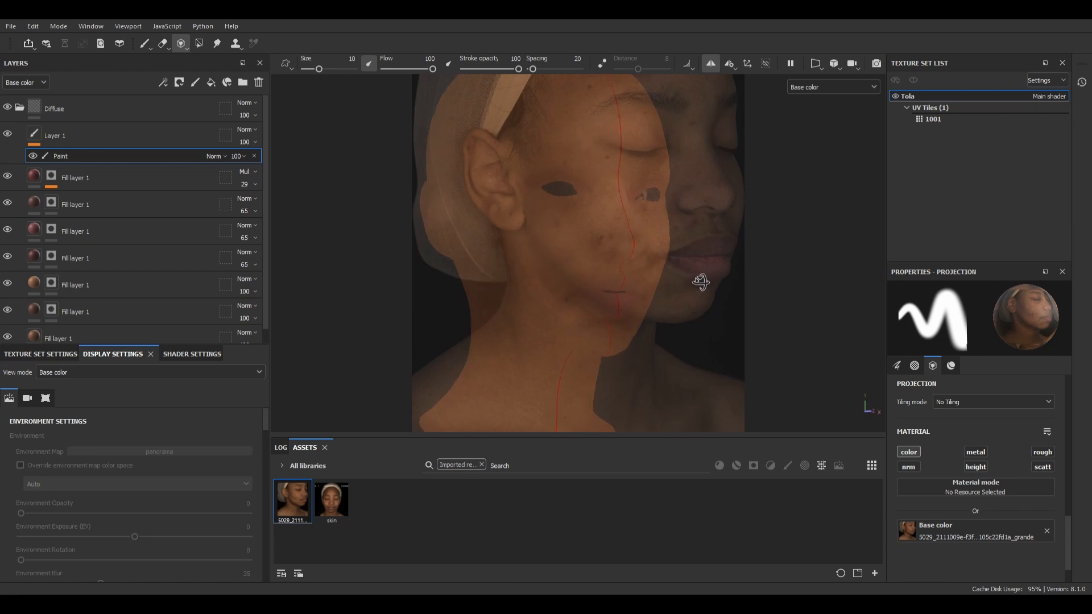
pyautogui.press('s')
pyautogui.moveTo(711, 272)
pyautogui.mouseDown(button='right')
pyautogui.moveTo(726, 292)
pyautogui.moveTo(722, 261)
pyautogui.mouseUp(button='right')
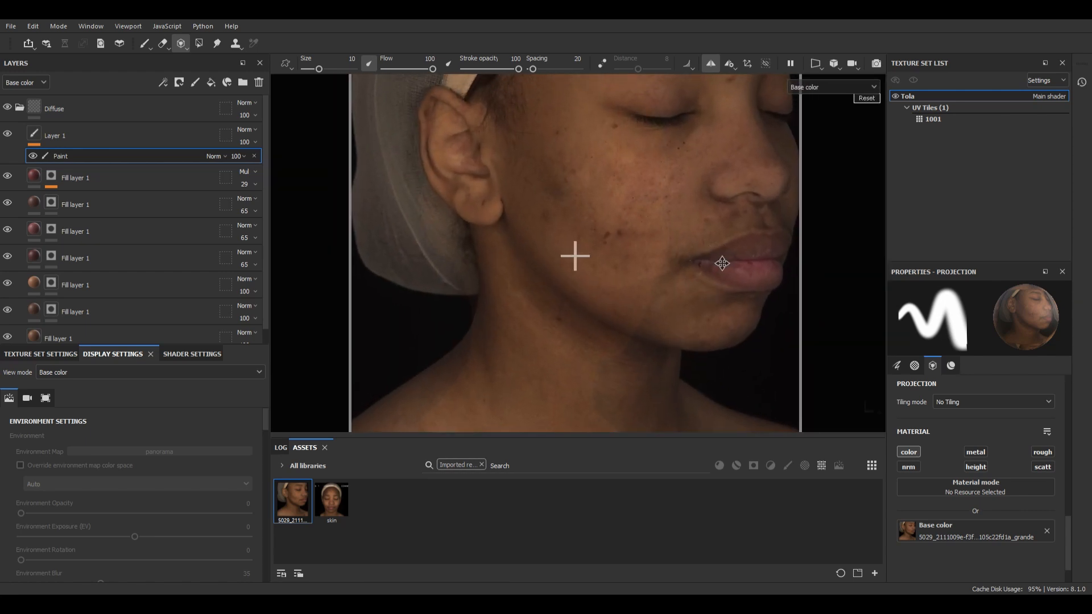
pyautogui.moveTo(722, 261); pyautogui.dragTo(646, 322, button='middle')
pyautogui.moveTo(682, 327); pyautogui.dragTo(663, 328, button='right')
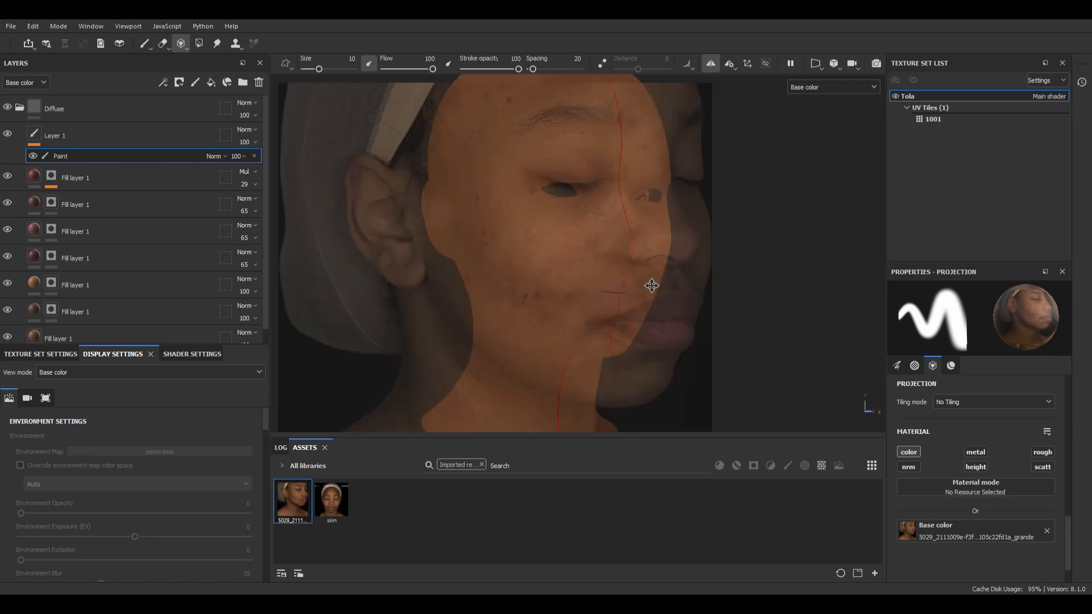
pyautogui.keyDown('alt'); pyautogui.moveTo(559, 287); pyautogui.dragTo(625, 334); pyautogui.keyUp('alt')
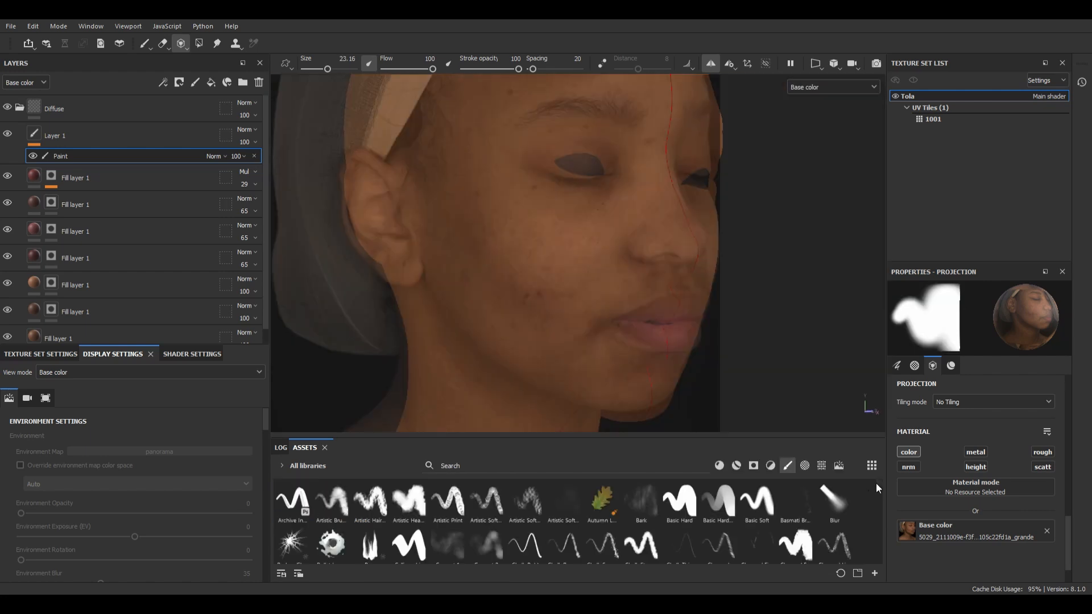
# Step: Project the photo's skin onto the cheek with the Dirt 1 brush at size 20, placing the paint layer beneath the Multiply fill layer
pyautogui.click(756, 508)
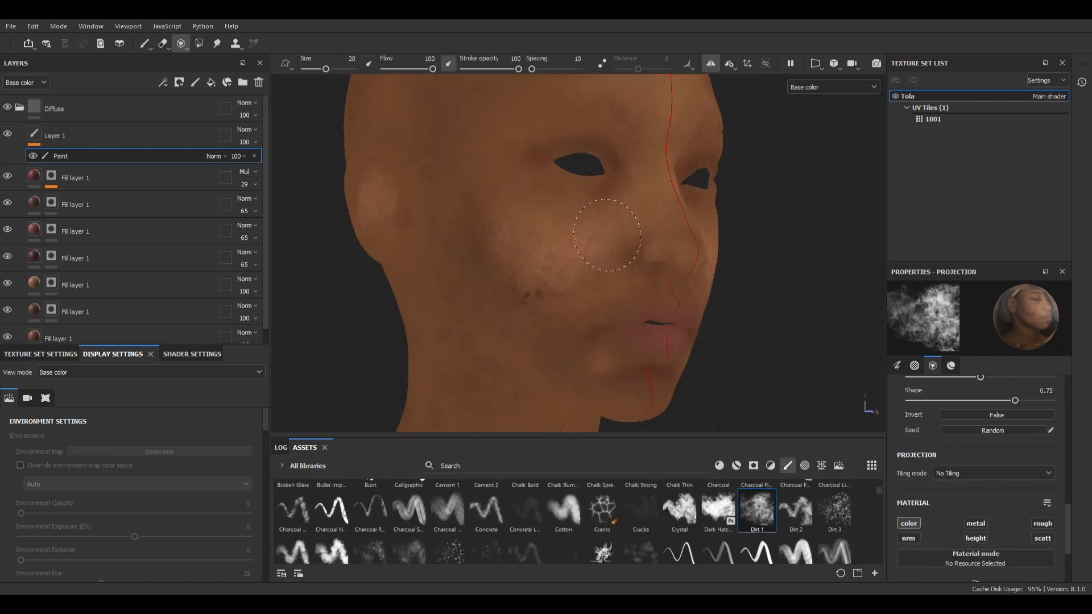
pyautogui.moveTo(54, 135); pyautogui.dragTo(165, 196)
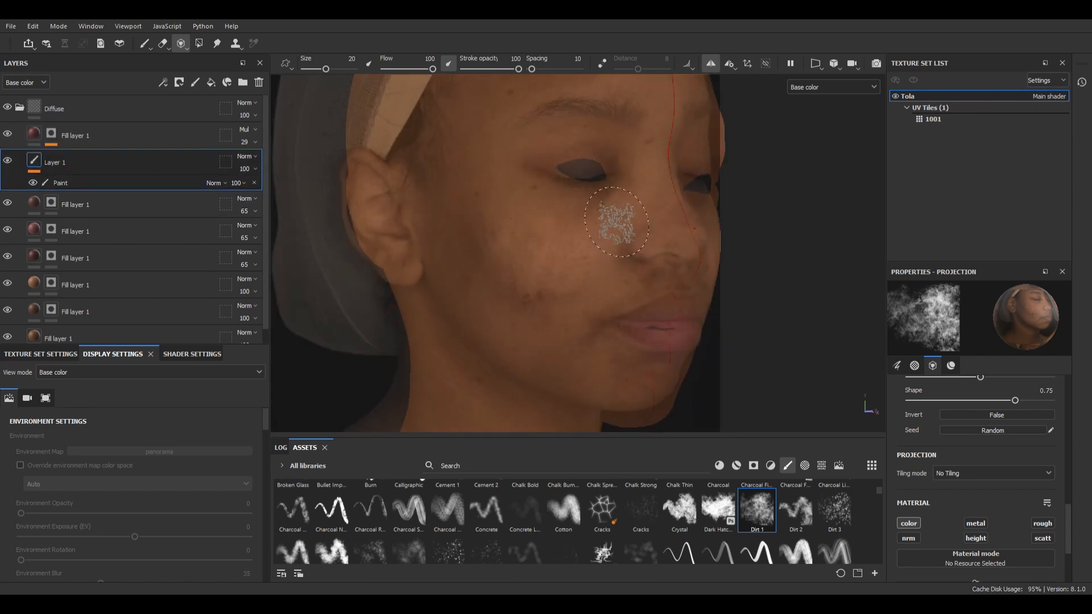
pyautogui.keyDown('alt'); pyautogui.moveTo(466, 219); pyautogui.dragTo(444, 226); pyautogui.keyUp('alt')
pyautogui.moveTo(582, 187)
pyautogui.mouseDown()
pyautogui.moveTo(603, 154)
pyautogui.moveTo(534, 279)
pyautogui.moveTo(541, 206)
pyautogui.mouseUp()
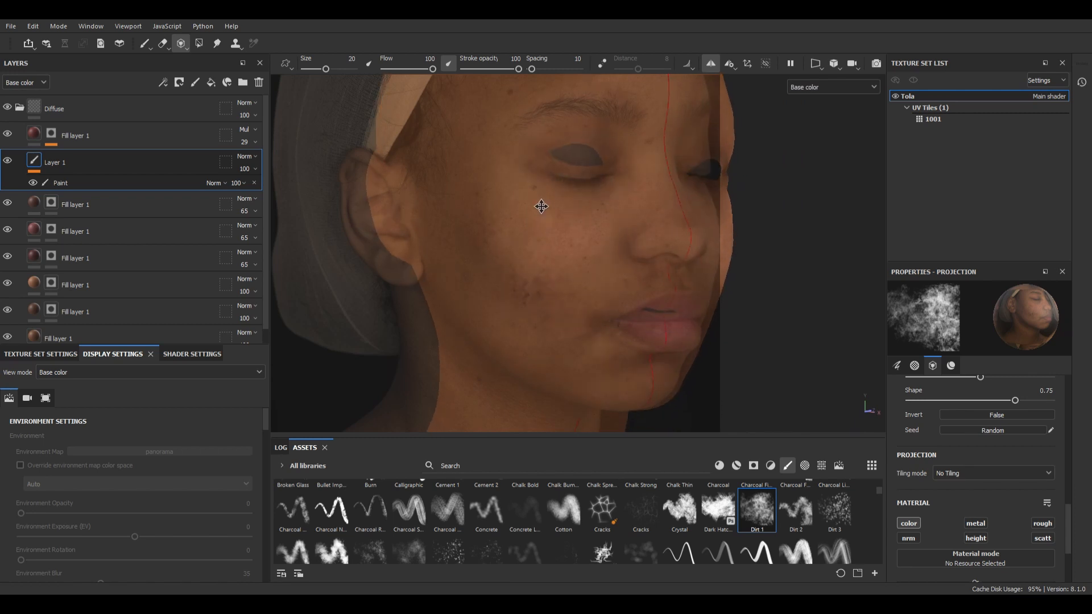
pyautogui.keyDown('alt'); pyautogui.moveTo(510, 305); pyautogui.dragTo(597, 139); pyautogui.keyUp('alt')
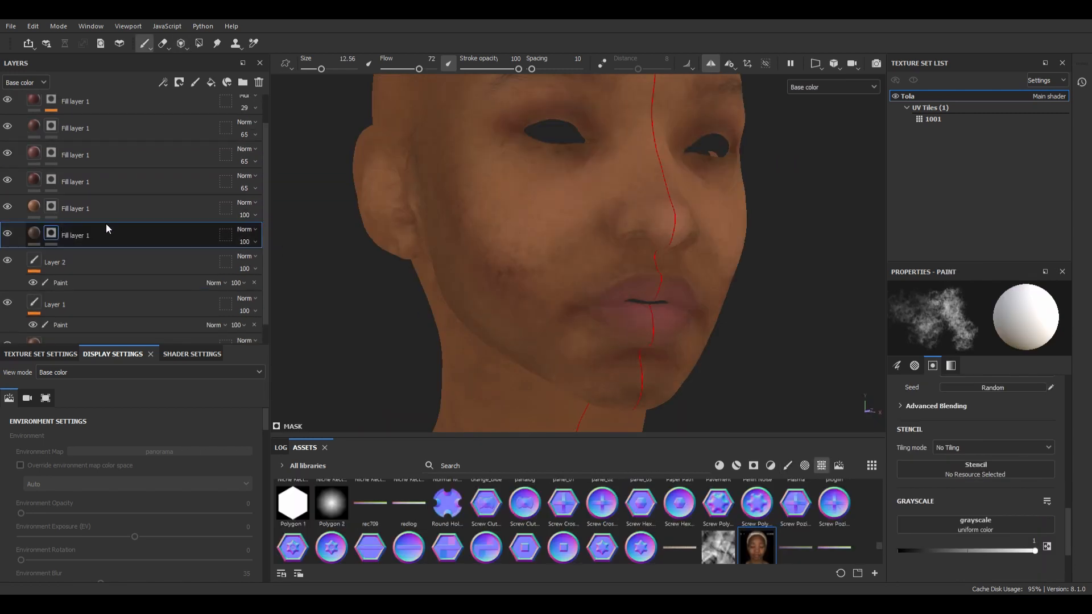
# Step: Set the opacity of the dark red fill layer directly above the light brown one to 23
pyautogui.scroll(-1, 107, 229)
pyautogui.moveTo(60, 324)
pyautogui.mouseDown()
pyautogui.moveTo(41, 226)
pyautogui.moveTo(57, 334)
pyautogui.mouseUp()
pyautogui.keyDown('alt'); pyautogui.moveTo(557, 252); pyautogui.dragTo(505, 273); pyautogui.keyUp('alt')
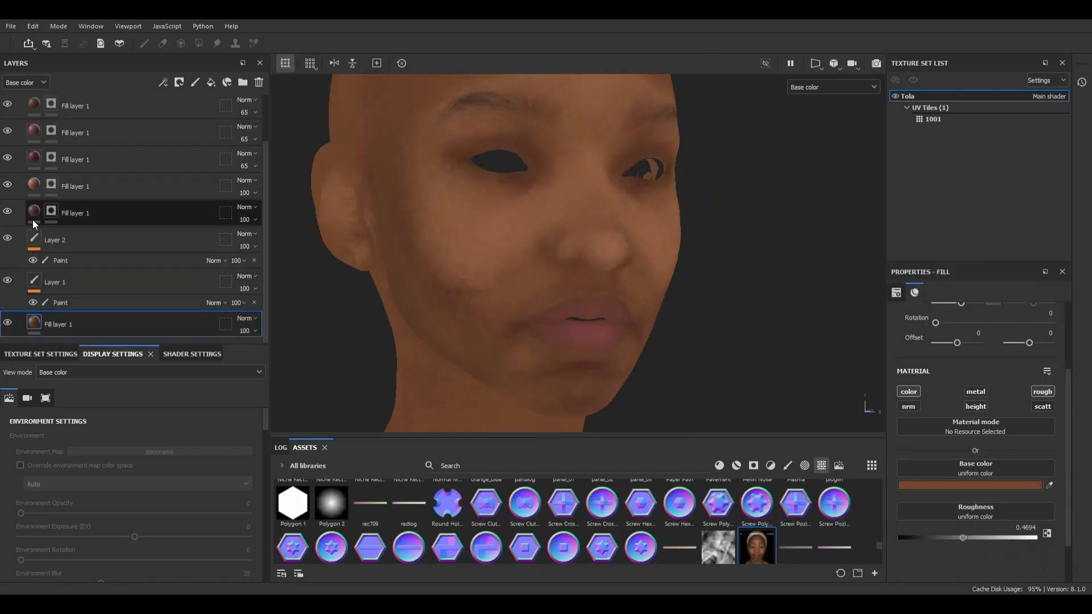
pyautogui.click(248, 166)
pyautogui.moveTo(244, 186); pyautogui.dragTo(221, 186)
# Step: Compare the head with the dark brown fill layer hidden and shown, and set that layer's opacity to 73
pyautogui.click(33, 212)
pyautogui.click(7, 211)
pyautogui.click(8, 211)
pyautogui.click(254, 220)
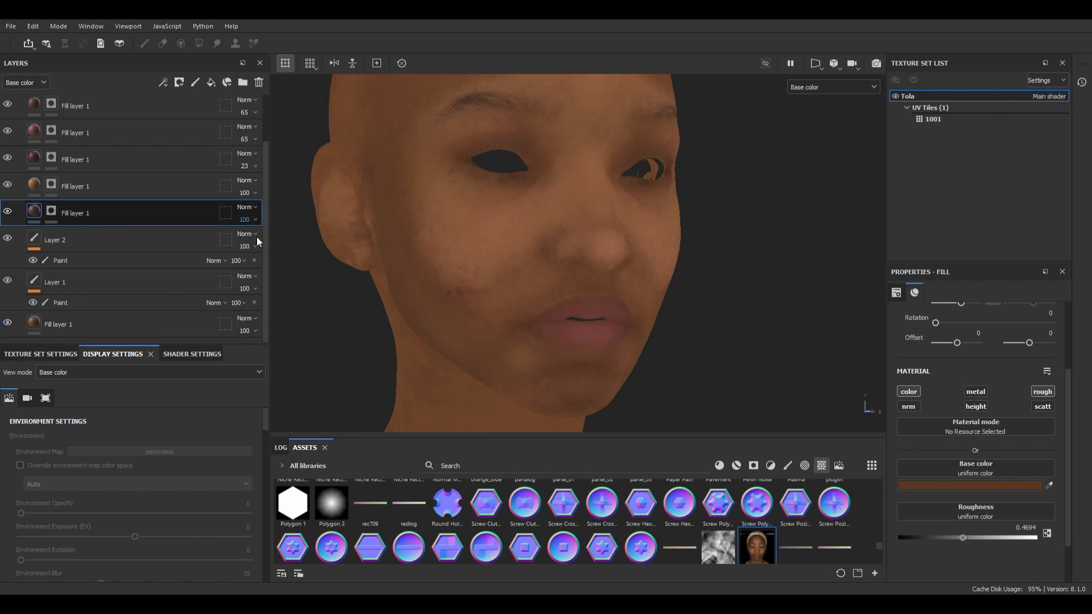
pyautogui.moveTo(259, 241); pyautogui.dragTo(247, 241)
# Step: Paint the light brown layer's mask over the cheek, trying the Dirt 2 brush before settling on Dirt 1
pyautogui.click(34, 185)
pyautogui.click(51, 185)
pyautogui.click(788, 466)
pyautogui.moveTo(879, 557); pyautogui.dragTo(879, 465)
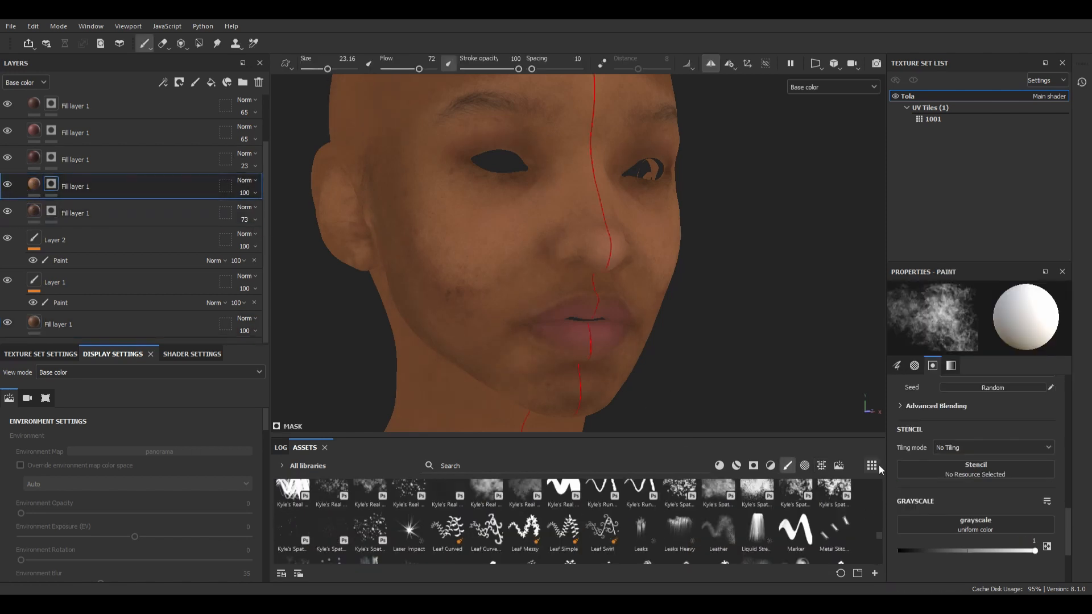
pyautogui.scroll(3, 835, 508)
pyautogui.click(795, 503)
pyautogui.keyDown('alt'); pyautogui.moveTo(463, 288); pyautogui.dragTo(419, 244); pyautogui.keyUp('alt')
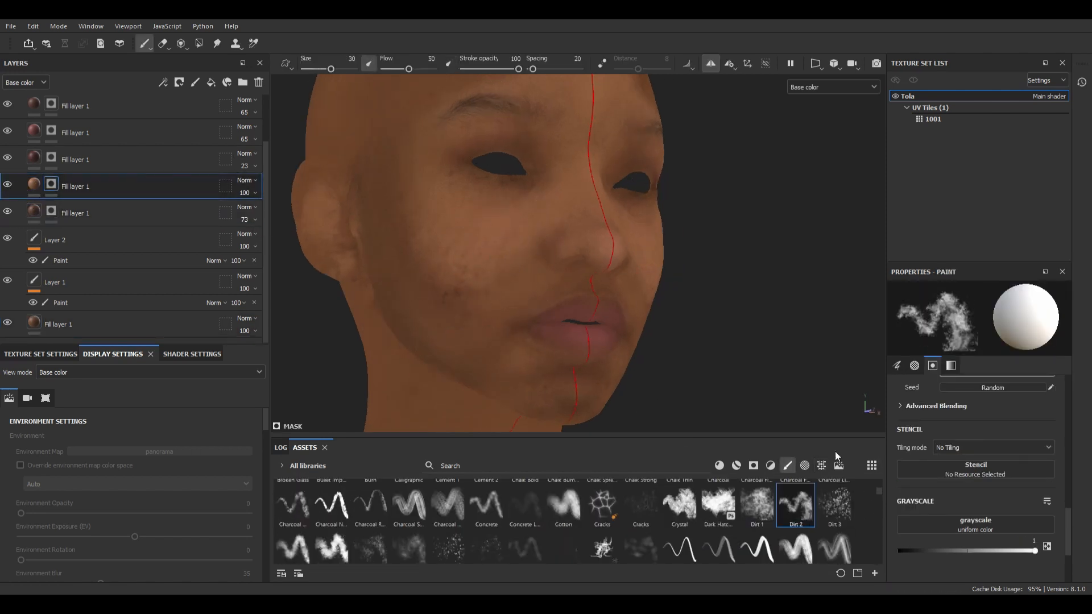
pyautogui.click(757, 505)
pyautogui.click(447, 286)
# Step: Retouch the dark brown layer's mask over the cheek with the Dirt 1 brush, swapping the mask paint value
pyautogui.press('x')
pyautogui.click(52, 211)
pyautogui.press('x')
pyautogui.moveTo(467, 297)
pyautogui.keyDown('alt'); pyautogui.mouseDown()
pyautogui.moveTo(533, 273)
pyautogui.moveTo(431, 280)
pyautogui.mouseUp(); pyautogui.keyUp('alt')
# Step: Inspect the face in the Material view, save the project and return to the Base color view
pyautogui.press('m')
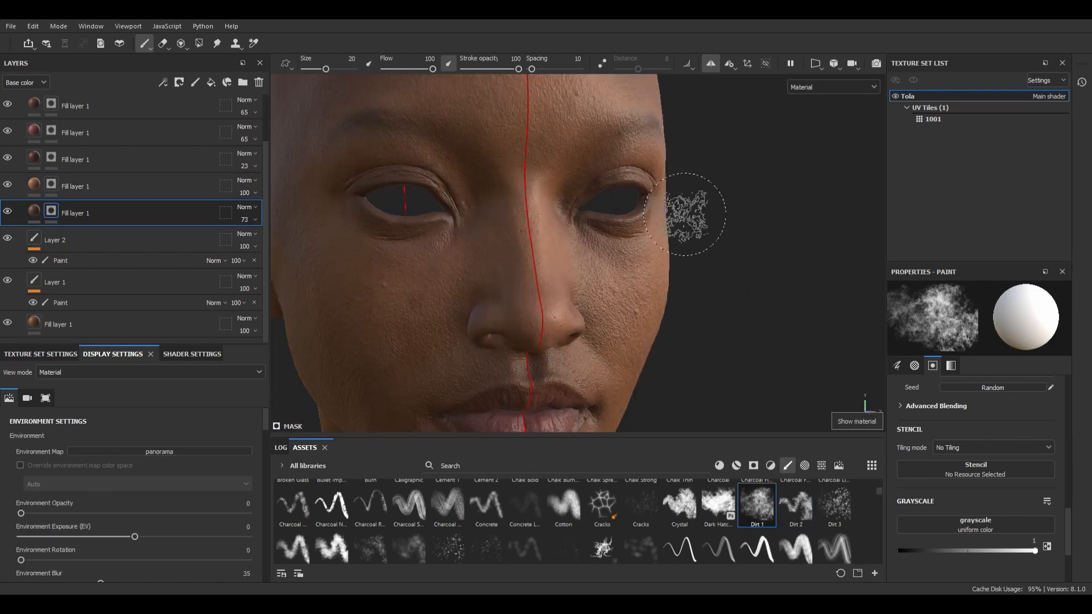
pyautogui.keyDown('alt'); pyautogui.moveTo(685, 214); pyautogui.dragTo(580, 220); pyautogui.keyUp('alt')
pyautogui.hotkey('ctrl', 's')
pyautogui.scroll(-5, 626, 246)
pyautogui.keyDown('alt'); pyautogui.moveTo(567, 271); pyautogui.dragTo(505, 242); pyautogui.keyUp('alt')
pyautogui.scroll(4, 585, 244)
pyautogui.press('c')
# Step: Copy the dark brown fill layer and paste it above the light brown fill layer
pyautogui.click(51, 184)
pyautogui.scroll(3, 529, 239)
pyautogui.click(37, 214)
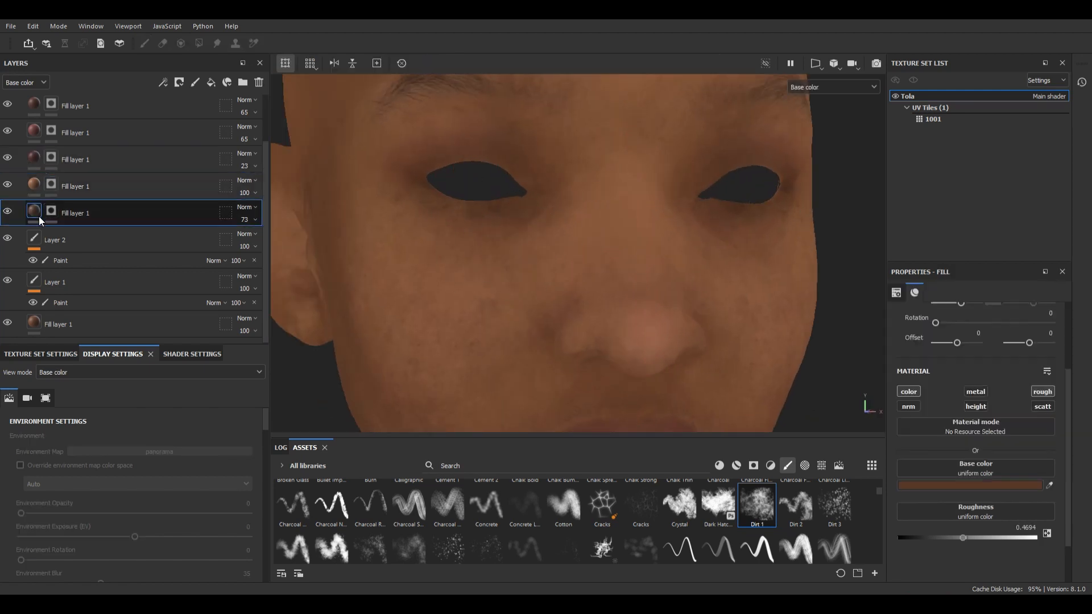
pyautogui.hotkey('ctrl', 'c')
pyautogui.click(41, 183)
pyautogui.hotkey('ctrl', 'v')
pyautogui.rightClick(52, 185)
pyautogui.click(61, 192)
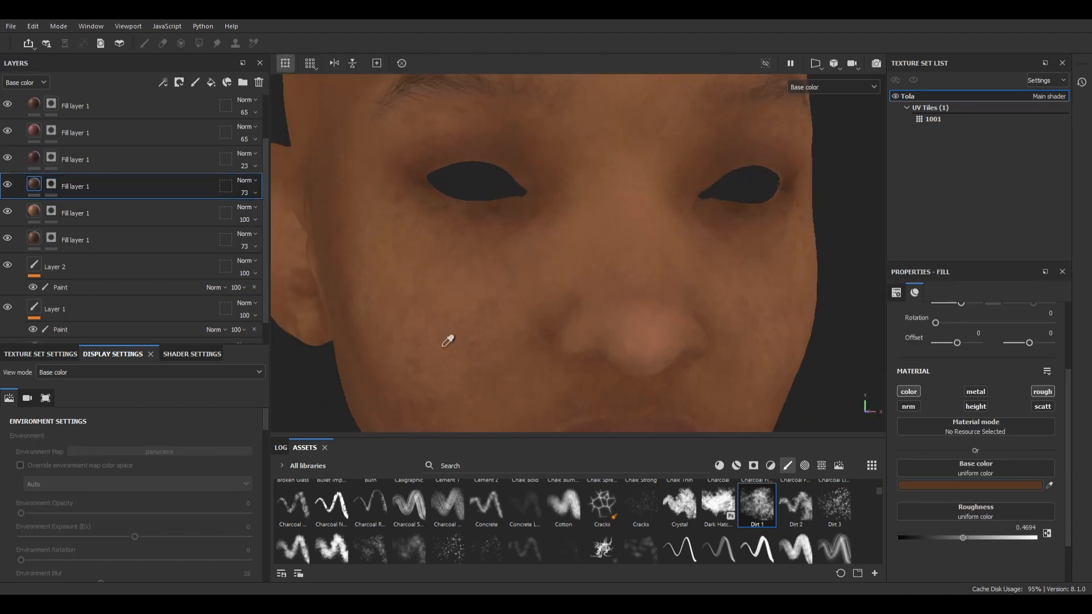
# Step: Paint the copied dark brown layer's mask under the eye with the Dirt 1 brush at size 4.67, checking it in Material view
pyautogui.click(51, 184)
pyautogui.scroll(2, 500, 244)
pyautogui.keyDown('alt'); pyautogui.moveTo(508, 233); pyautogui.dragTo(536, 222); pyautogui.keyUp('alt')
pyautogui.press('m')
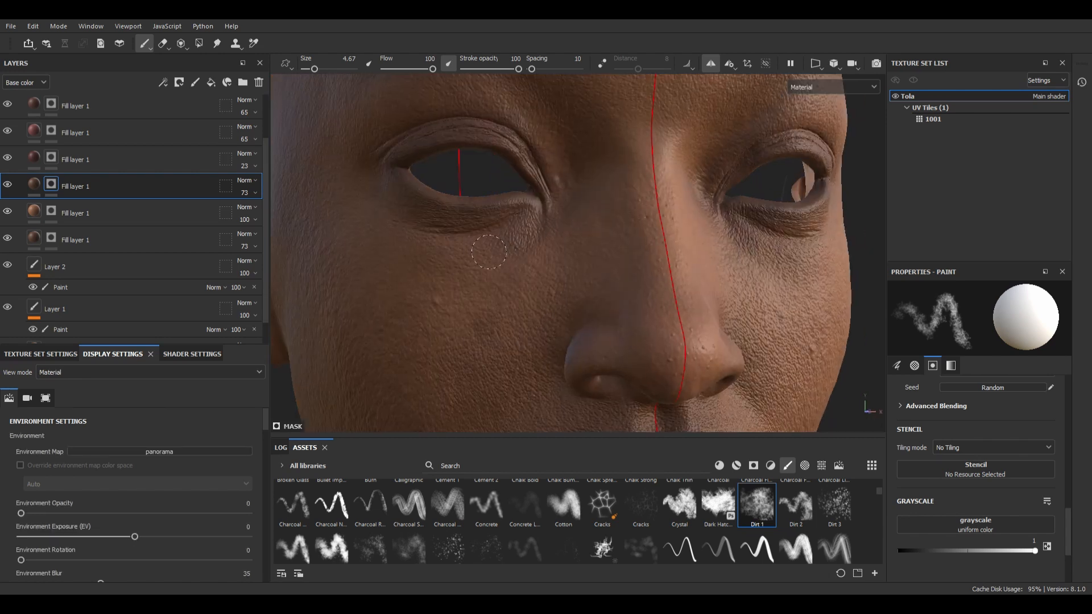
pyautogui.press('c')
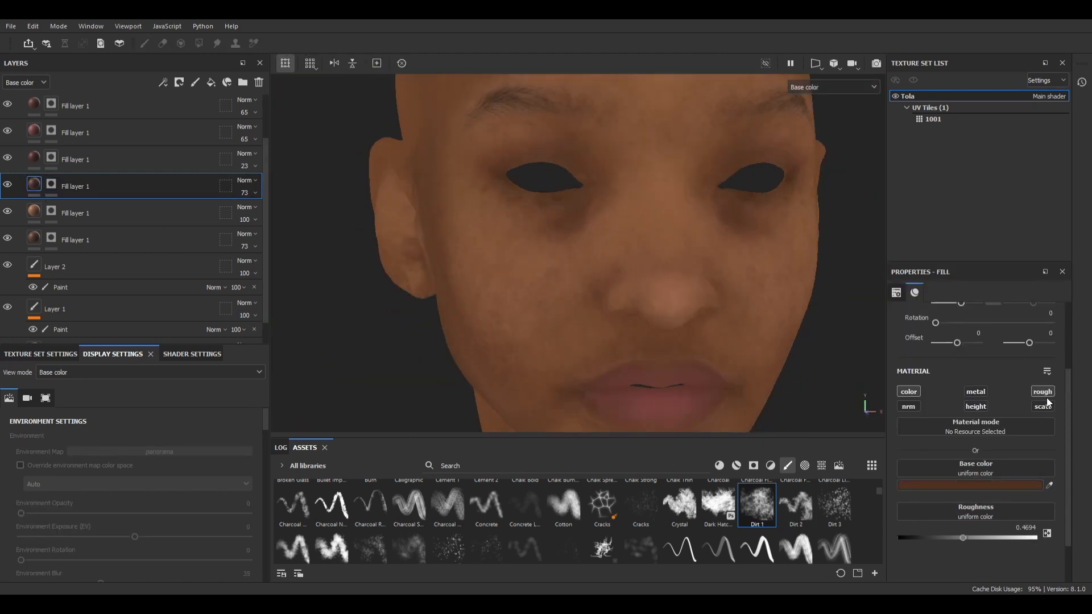
# Step: Undo the last stroke and soften the shading under the eye with the Crystal brush at size 12.56 and grayscale 0
pyautogui.click(679, 504)
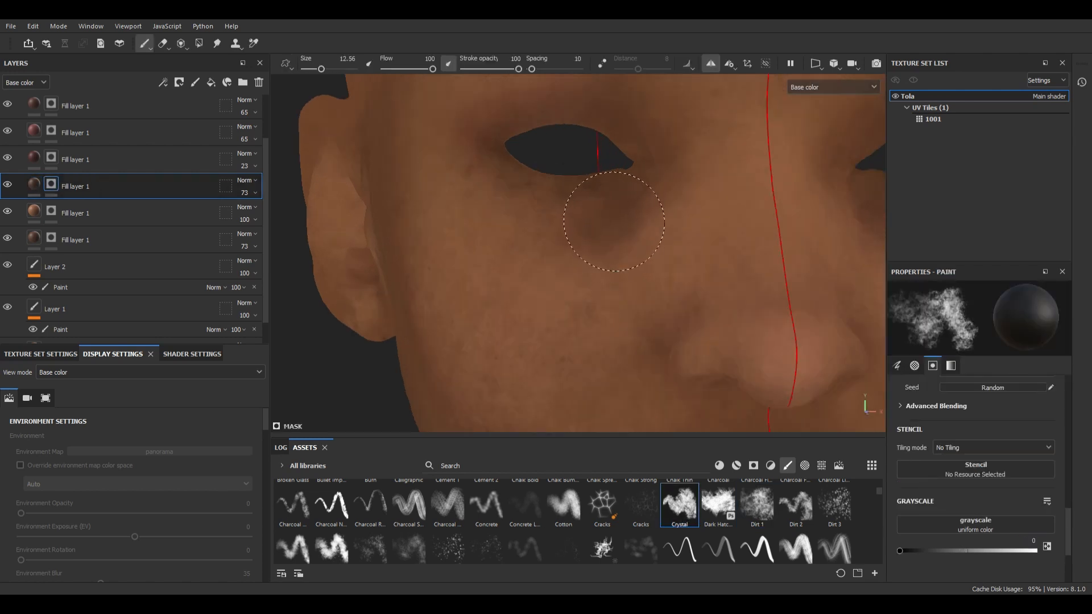
pyautogui.hotkey('ctrl', 'z')
pyautogui.keyDown('alt'); pyautogui.moveTo(580, 234); pyautogui.dragTo(568, 268); pyautogui.keyUp('alt')
pyautogui.keyDown('alt'); pyautogui.moveTo(568, 268); pyautogui.dragTo(527, 239, button='right'); pyautogui.keyUp('alt')
pyautogui.keyDown('alt'); pyautogui.moveTo(527, 239); pyautogui.dragTo(484, 236); pyautogui.keyUp('alt')
# Step: Paint the 23-opacity dark red layer's mask around the eyelids and eye corners with a size 3.73 Crystal brush
pyautogui.moveTo(321, 68); pyautogui.dragTo(315, 69)
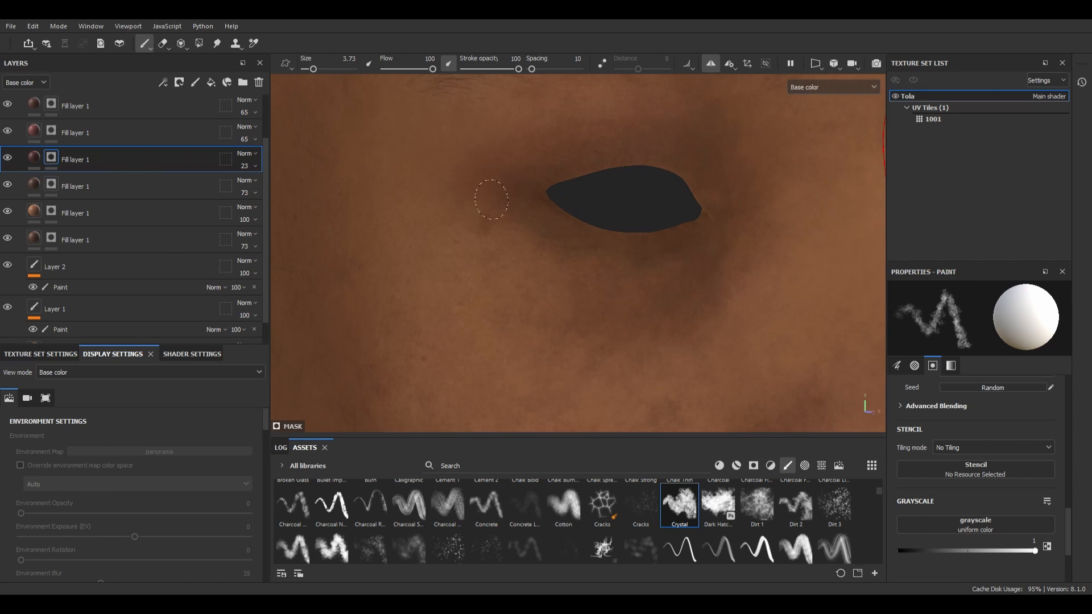
pyautogui.keyDown('alt'); pyautogui.moveTo(648, 272); pyautogui.dragTo(731, 222, button='right'); pyautogui.keyUp('alt')
pyautogui.keyDown('alt'); pyautogui.moveTo(731, 222); pyautogui.dragTo(568, 233); pyautogui.keyUp('alt')
pyautogui.keyDown('alt'); pyautogui.moveTo(568, 234); pyautogui.dragTo(616, 330, button='right'); pyautogui.keyUp('alt')
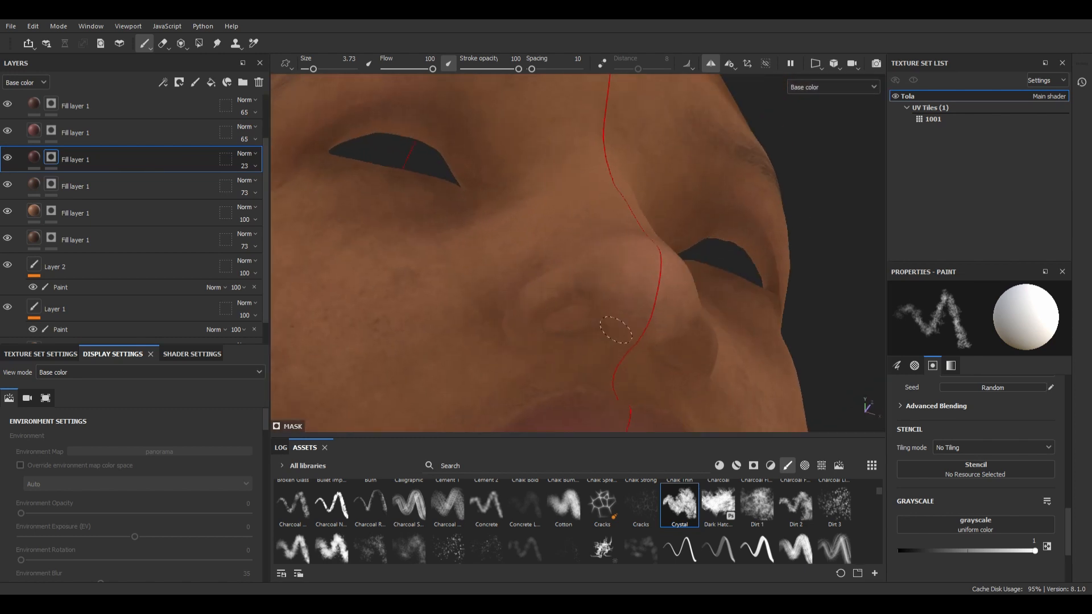
# Step: Paint the mask of the dark red fill layer just below the Multiply layer around the nostril and under the nose
pyautogui.click(51, 104)
pyautogui.keyDown('alt'); pyautogui.keyDown('shift'); pyautogui.moveTo(521, 336); pyautogui.dragTo(609, 305); pyautogui.keyUp('shift'); pyautogui.keyUp('alt')
pyautogui.scroll(2, 68, 250)
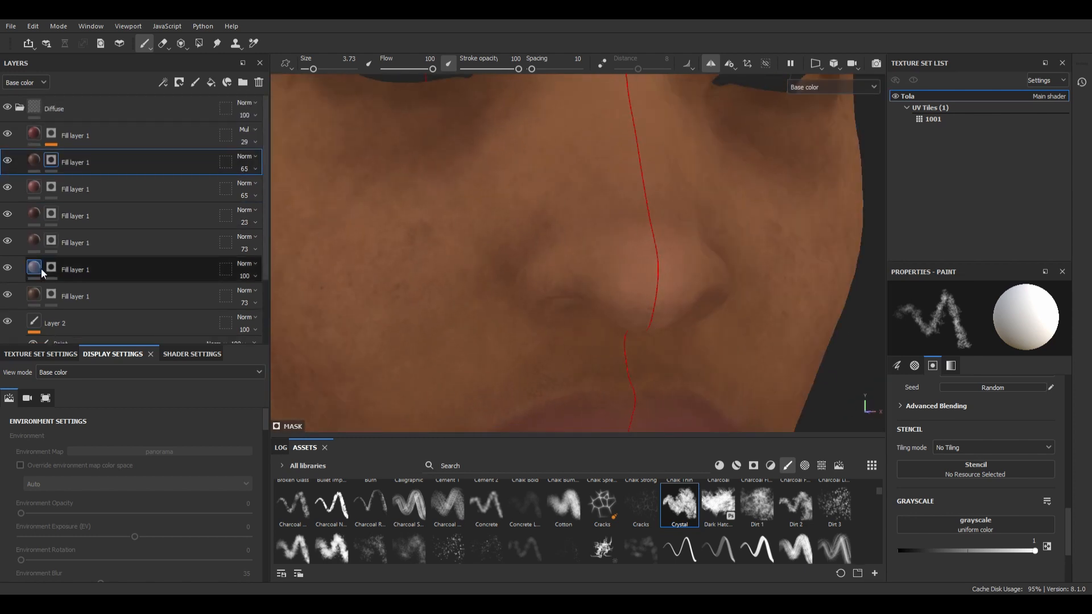
# Step: Duplicate the light brown fill layer to the top of the Diffuse group and recolour the copy golden yellow
pyautogui.keyDown('ctrl'); pyautogui.moveTo(41, 268); pyautogui.dragTo(44, 138); pyautogui.keyUp('ctrl')
pyautogui.click(51, 134)
pyautogui.click(34, 134)
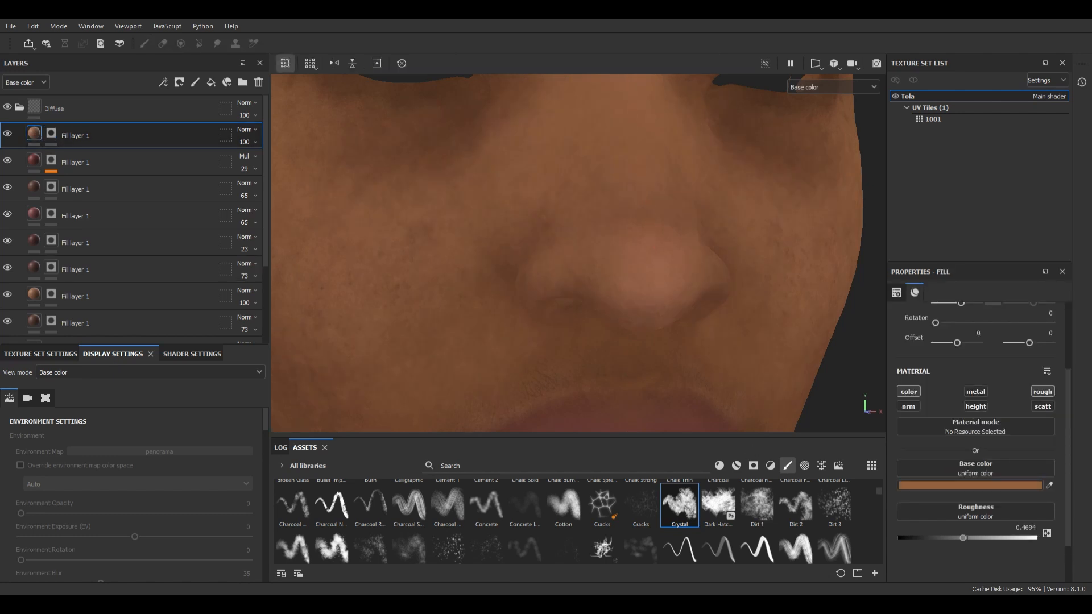
pyautogui.keyDown('alt'); pyautogui.moveTo(602, 273); pyautogui.dragTo(432, 216, button='right'); pyautogui.keyUp('alt')
pyautogui.click(51, 133)
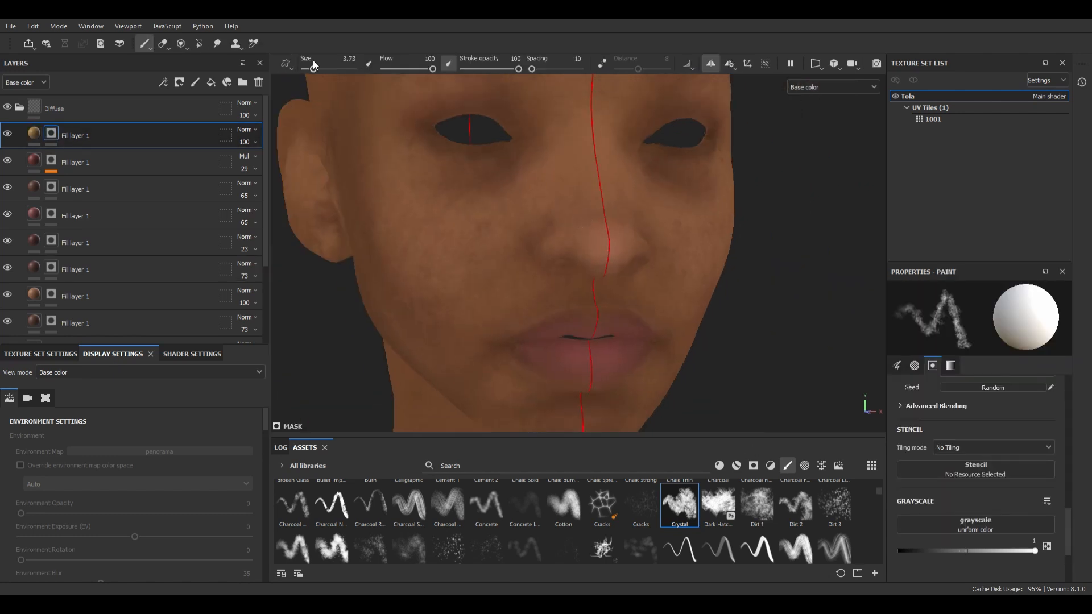
# Step: Paint the golden yellow layer's mask over the cheek, nose bridge and area between the brows with the Crystal brush
pyautogui.moveTo(313, 68); pyautogui.dragTo(318, 69)
pyautogui.keyDown('alt'); pyautogui.moveTo(500, 256); pyautogui.dragTo(562, 250); pyautogui.keyUp('alt')
pyautogui.moveTo(568, 154); pyautogui.dragTo(570, 185)
pyautogui.moveTo(489, 284)
pyautogui.keyDown('alt'); pyautogui.mouseDown()
pyautogui.moveTo(534, 311)
pyautogui.moveTo(530, 319)
pyautogui.mouseUp(); pyautogui.keyUp('alt')
pyautogui.keyDown('ctrl'); pyautogui.moveTo(530, 324); pyautogui.dragTo(520, 328, button='right'); pyautogui.keyUp('ctrl')
pyautogui.keyDown('alt'); pyautogui.moveTo(521, 329); pyautogui.dragTo(560, 310); pyautogui.keyUp('alt')
pyautogui.keyDown('alt'); pyautogui.moveTo(489, 228); pyautogui.dragTo(546, 250, button='right'); pyautogui.keyUp('alt')
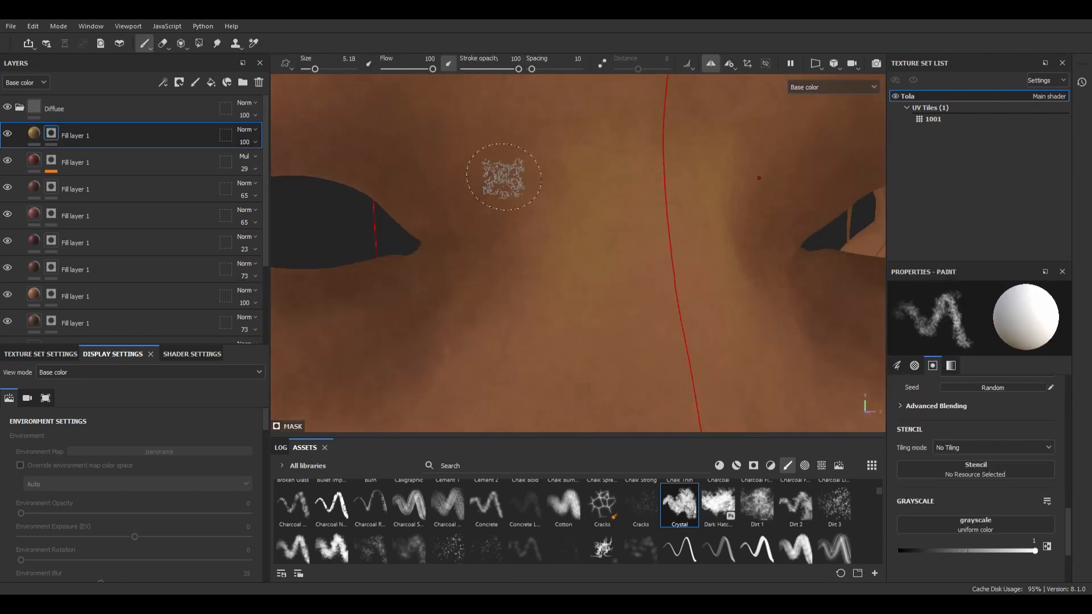
pyautogui.keyDown('alt'); pyautogui.moveTo(469, 226); pyautogui.dragTo(531, 253, button='right'); pyautogui.keyUp('alt')
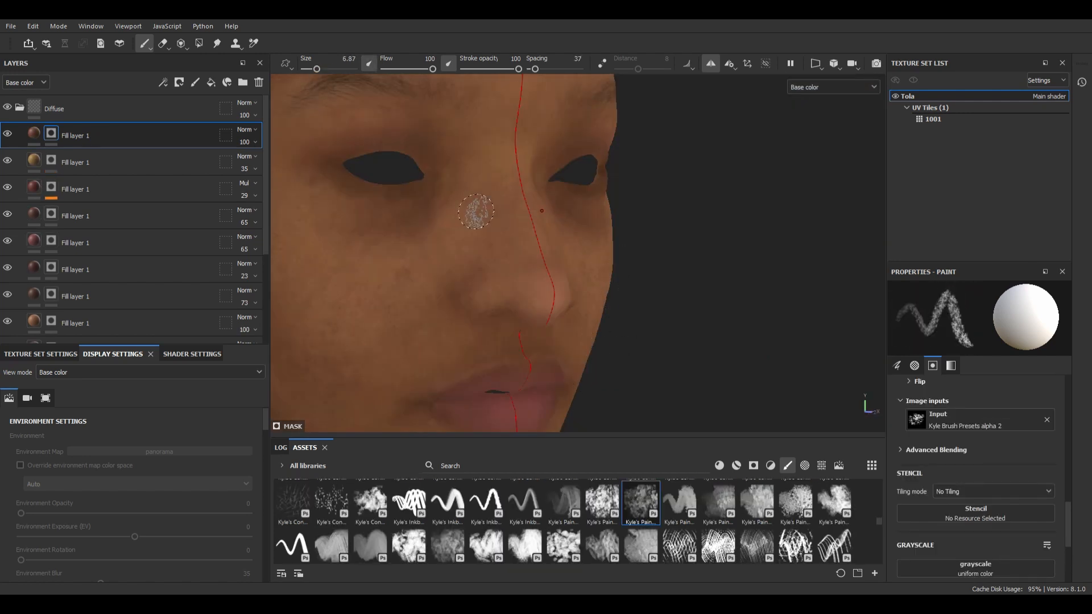
# Step: Paint the top brown fill layer's mask around the eye, nose and cheek with the Kyle's Paint brush at size 6.87
pyautogui.keyDown('alt'); pyautogui.moveTo(421, 181); pyautogui.dragTo(363, 170, button='right'); pyautogui.keyUp('alt')
pyautogui.keyDown('alt'); pyautogui.moveTo(569, 250); pyautogui.dragTo(501, 238, button='right'); pyautogui.keyUp('alt')
pyautogui.keyDown('alt'); pyautogui.moveTo(784, 259); pyautogui.dragTo(614, 278); pyautogui.keyUp('alt')
pyautogui.keyDown('alt'); pyautogui.moveTo(614, 279); pyautogui.dragTo(677, 289, button='right'); pyautogui.keyUp('alt')
pyautogui.moveTo(878, 521); pyautogui.dragTo(879, 533)
pyautogui.click(795, 513)
pyautogui.keyDown('alt'); pyautogui.moveTo(667, 309); pyautogui.dragTo(718, 318, button='right'); pyautogui.keyUp('alt')
pyautogui.click(834, 513)
pyautogui.click(525, 514)
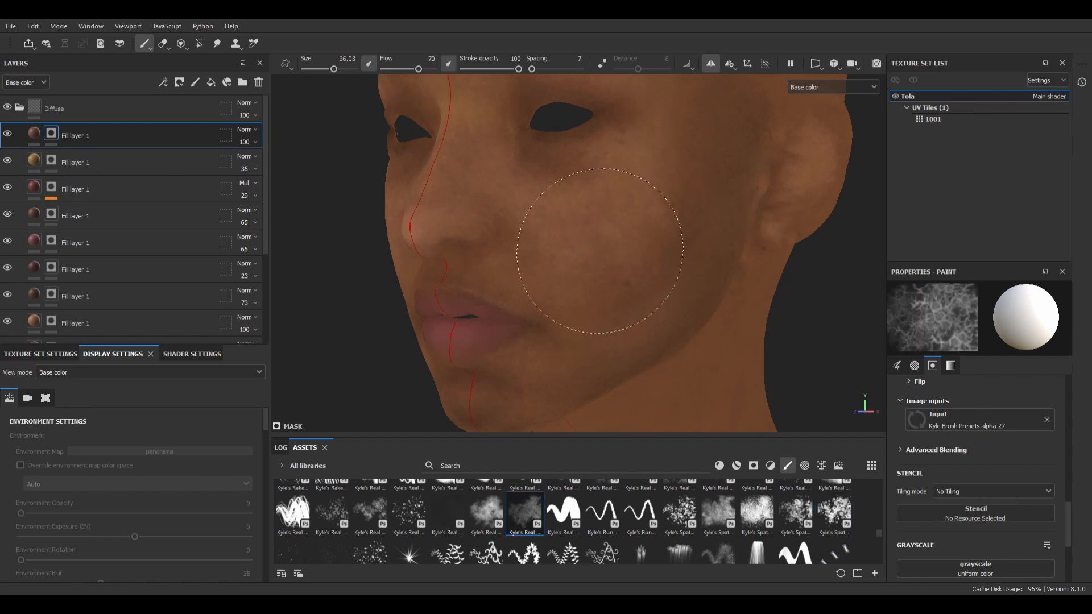
pyautogui.click(408, 513)
pyautogui.moveTo(586, 219); pyautogui.dragTo(625, 227)
pyautogui.hotkey('ctrl', 'z')
# Step: Paint mottled skin variation on the cheek in the top fill layer's mask with the speckled Kyle's Real brush using alpha 98
pyautogui.click(370, 513)
pyautogui.keyDown('alt'); pyautogui.moveTo(495, 285); pyautogui.dragTo(548, 275, button='right'); pyautogui.keyUp('alt')
pyautogui.keyDown('alt'); pyautogui.keyDown('shift'); pyautogui.moveTo(548, 275); pyautogui.dragTo(631, 267); pyautogui.keyUp('shift'); pyautogui.keyUp('alt')
# Step: Set the top fill layer's opacity to 60 and recolour it dark brown
pyautogui.click(255, 142)
pyautogui.moveTo(257, 158); pyautogui.dragTo(246, 159)
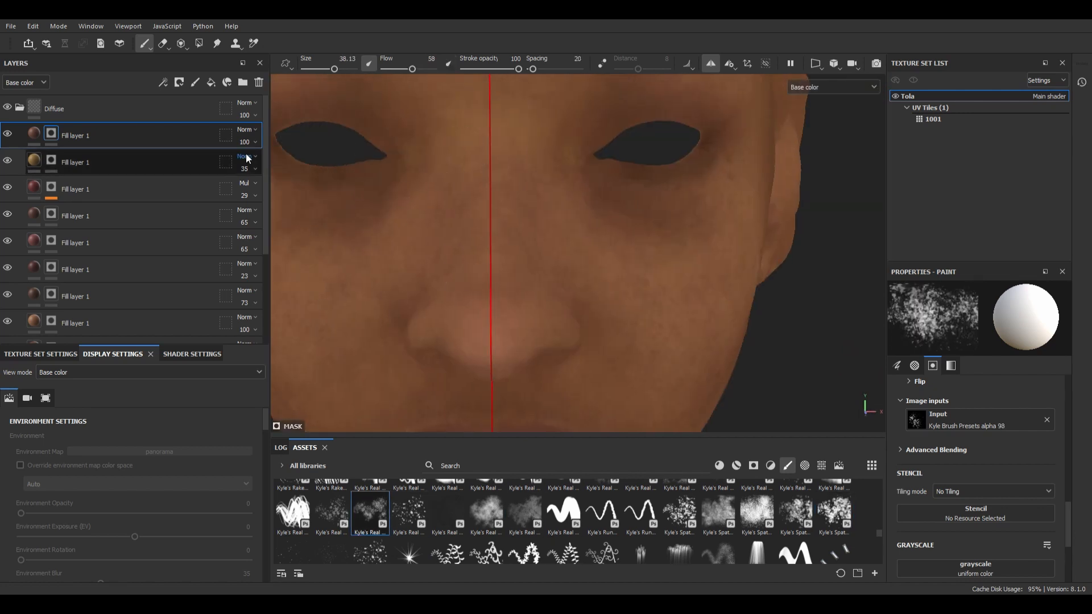
pyautogui.click(35, 135)
pyautogui.click(963, 486)
pyautogui.keyDown('alt'); pyautogui.moveTo(671, 227); pyautogui.dragTo(588, 236, button='right'); pyautogui.keyUp('alt')
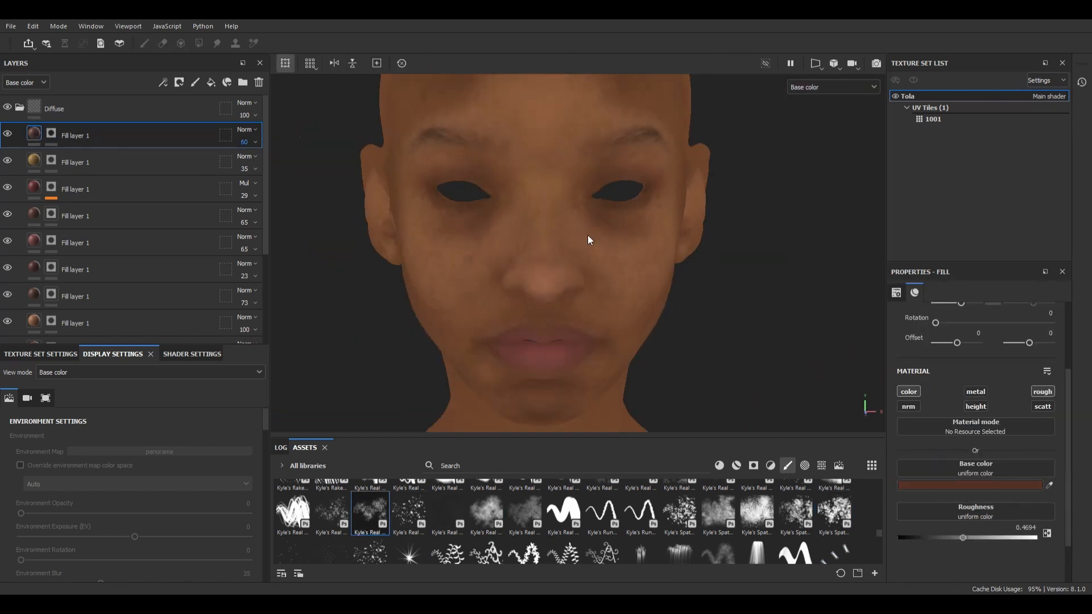
pyautogui.keyDown('alt'); pyautogui.moveTo(587, 236); pyautogui.dragTo(654, 250); pyautogui.keyUp('alt')
pyautogui.keyDown('alt'); pyautogui.moveTo(676, 268); pyautogui.dragTo(617, 280, button='right'); pyautogui.keyUp('alt')
pyautogui.keyDown('alt'); pyautogui.moveTo(727, 276); pyautogui.dragTo(677, 250); pyautogui.keyUp('alt')
pyautogui.keyDown('alt'); pyautogui.moveTo(455, 236); pyautogui.dragTo(502, 229, button='right'); pyautogui.keyUp('alt')
pyautogui.keyDown('alt'); pyautogui.moveTo(502, 229); pyautogui.dragTo(602, 310); pyautogui.keyUp('alt')
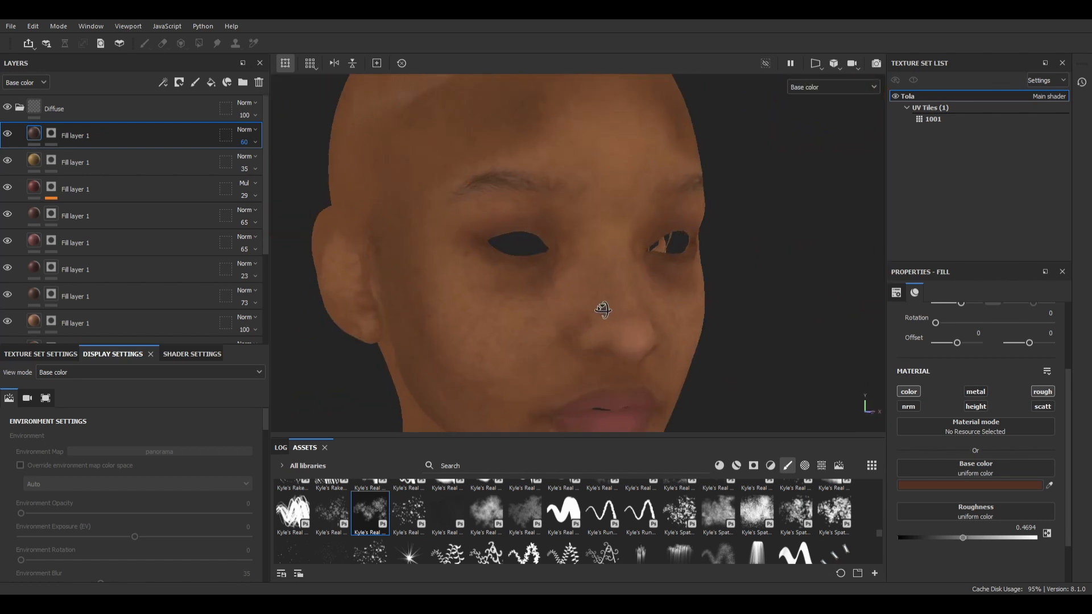
pyautogui.keyDown('alt'); pyautogui.moveTo(545, 268); pyautogui.dragTo(583, 258, button='right'); pyautogui.keyUp('alt')
pyautogui.keyDown('alt'); pyautogui.moveTo(582, 258); pyautogui.dragTo(631, 211); pyautogui.keyUp('alt')
# Step: Paint the 100-opacity light brown fill layer's mask around the eyebrow and eyelid with the Dirt 1 brush
pyautogui.click(48, 326)
pyautogui.keyDown('alt'); pyautogui.moveTo(372, 175); pyautogui.dragTo(426, 166, button='right'); pyautogui.keyUp('alt')
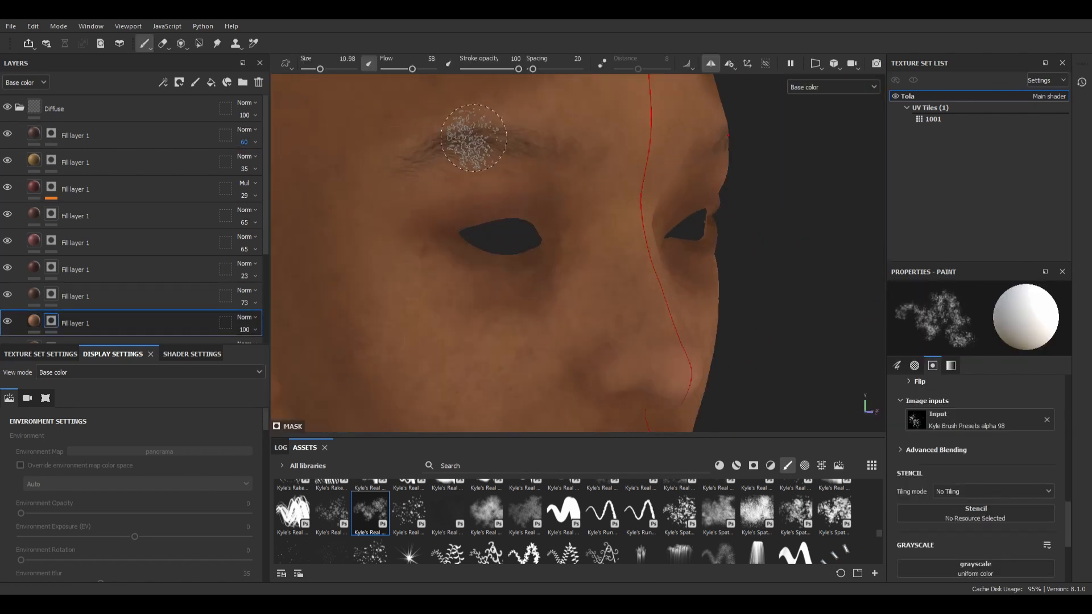
pyautogui.scroll(20, 800, 513)
pyautogui.click(756, 505)
pyautogui.keyDown('alt'); pyautogui.moveTo(469, 227); pyautogui.dragTo(503, 219, button='right'); pyautogui.keyUp('alt')
pyautogui.keyDown('alt'); pyautogui.moveTo(503, 219); pyautogui.dragTo(511, 283); pyautogui.keyUp('alt')
pyautogui.moveTo(449, 187); pyautogui.dragTo(514, 178)
# Step: Paint the masks of the top dark brown layer and a lower fill layer over the brow with the Dirt 1 brush at size 20
pyautogui.click(51, 133)
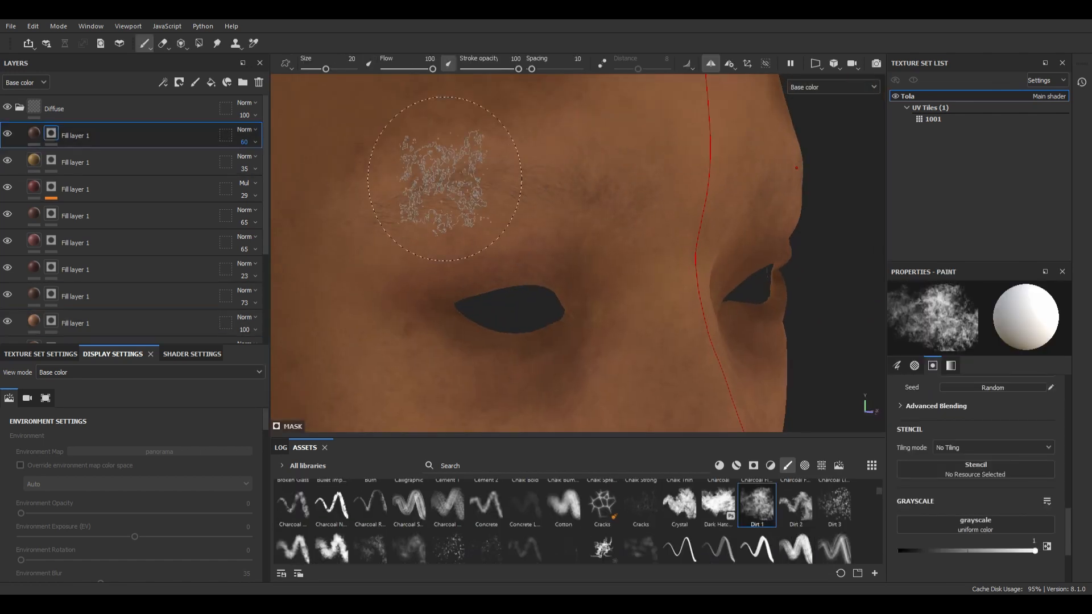
pyautogui.keyDown('alt'); pyautogui.moveTo(642, 224); pyautogui.dragTo(607, 239, button='right'); pyautogui.keyUp('alt')
pyautogui.keyDown('alt'); pyautogui.moveTo(607, 239); pyautogui.dragTo(500, 208); pyautogui.keyUp('alt')
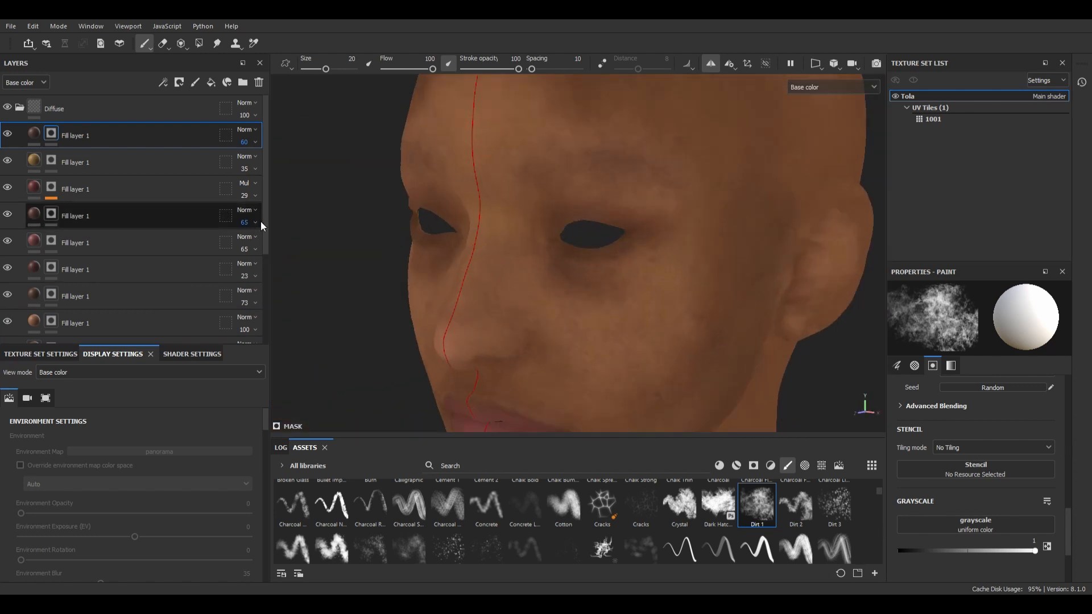
pyautogui.scroll(-3, 171, 228)
pyautogui.click(51, 248)
pyautogui.keyDown('alt'); pyautogui.moveTo(540, 188); pyautogui.dragTo(586, 171, button='right'); pyautogui.keyUp('alt')
# Step: Paint the 100-opacity light brown layer's mask around the inner eye corner with the Dirt 1 brush at size 1.83
pyautogui.moveTo(265, 222); pyautogui.dragTo(265, 217)
pyautogui.click(54, 205)
pyautogui.keyDown('alt'); pyautogui.moveTo(628, 290); pyautogui.dragTo(489, 228, button='right'); pyautogui.keyUp('alt')
pyautogui.keyDown('alt'); pyautogui.moveTo(489, 227); pyautogui.dragTo(512, 146); pyautogui.keyUp('alt')
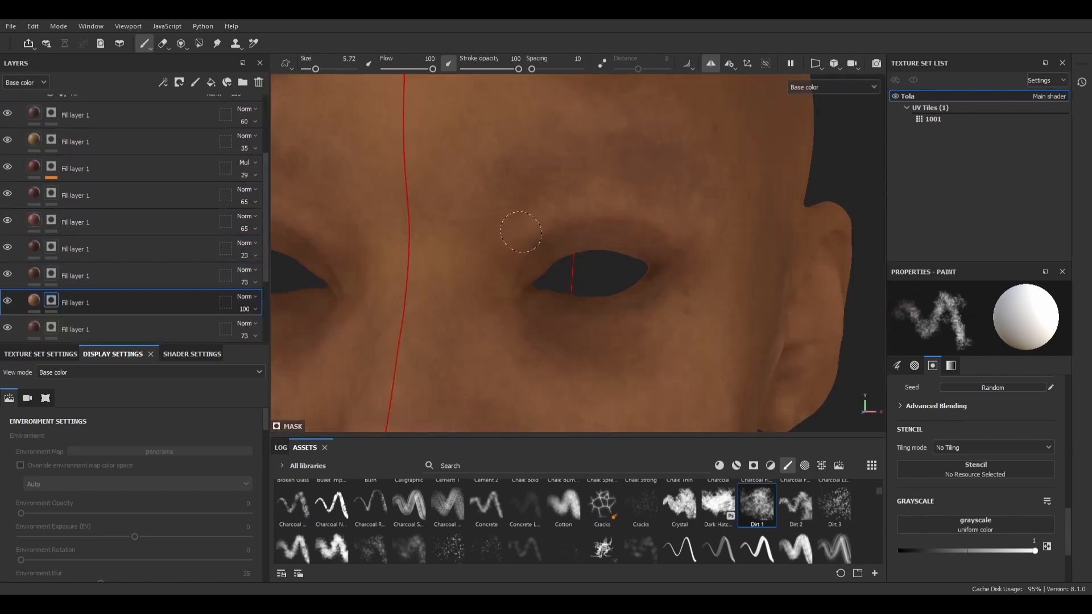
pyautogui.keyDown('alt'); pyautogui.moveTo(654, 199); pyautogui.dragTo(609, 449, button='right'); pyautogui.keyUp('alt')
pyautogui.moveTo(316, 68); pyautogui.dragTo(310, 69)
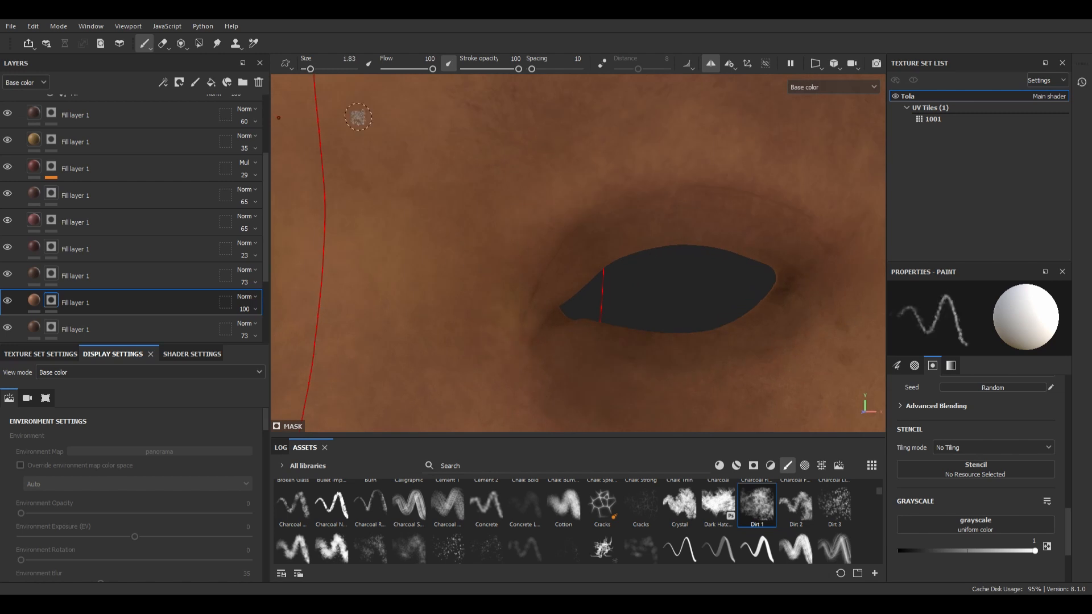
pyautogui.keyDown('alt'); pyautogui.moveTo(508, 319); pyautogui.dragTo(565, 268, button='right'); pyautogui.keyUp('alt')
pyautogui.keyDown('alt'); pyautogui.moveTo(565, 268); pyautogui.dragTo(609, 162, button='middle'); pyautogui.keyUp('alt')
# Step: Paint the mask of the 73-opacity dark brown layer above the light brown one around the eye socket and side of the nose
pyautogui.click(51, 273)
pyautogui.moveTo(310, 69); pyautogui.dragTo(315, 69)
pyautogui.keyDown('alt'); pyautogui.moveTo(594, 219); pyautogui.dragTo(549, 220); pyautogui.keyUp('alt')
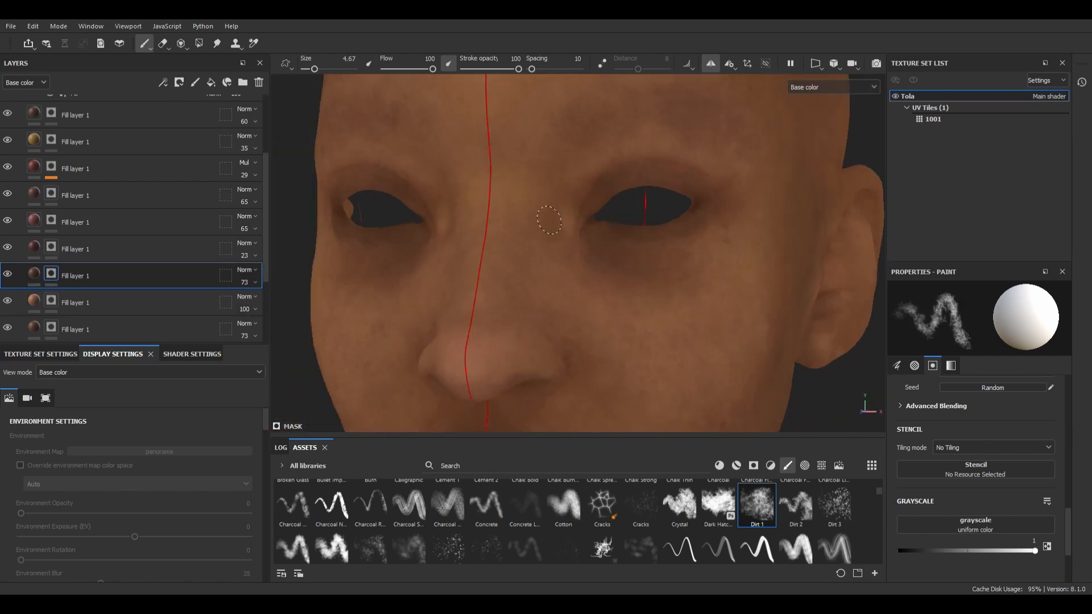
pyautogui.moveTo(318, 68); pyautogui.dragTo(317, 69)
pyautogui.keyDown('alt'); pyautogui.moveTo(650, 200); pyautogui.dragTo(717, 174, button='right'); pyautogui.keyUp('alt')
pyautogui.keyDown('alt'); pyautogui.moveTo(639, 266); pyautogui.dragTo(555, 245, button='right'); pyautogui.keyUp('alt')
pyautogui.keyDown('alt'); pyautogui.moveTo(555, 245); pyautogui.dragTo(515, 245); pyautogui.keyUp('alt')
pyautogui.keyDown('alt'); pyautogui.moveTo(514, 245); pyautogui.dragTo(597, 268, button='right'); pyautogui.keyUp('alt')
# Step: Paint the nose in the light brown layer's mask and the nostril and mouth areas in the 73-opacity dark brown layer's mask
pyautogui.click(51, 300)
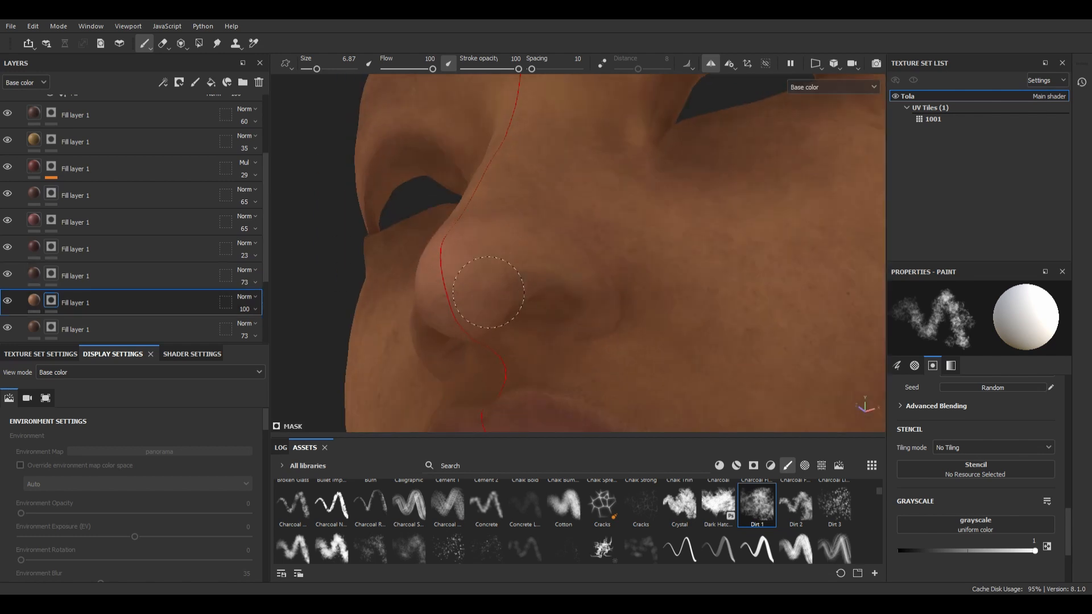
pyautogui.keyDown('alt'); pyautogui.moveTo(501, 295); pyautogui.dragTo(528, 250); pyautogui.keyUp('alt')
pyautogui.click(54, 277)
pyautogui.keyDown('alt'); pyautogui.moveTo(492, 266); pyautogui.dragTo(455, 273, button='right'); pyautogui.keyUp('alt')
pyautogui.keyDown('alt'); pyautogui.moveTo(455, 273); pyautogui.dragTo(571, 310); pyautogui.keyUp('alt')
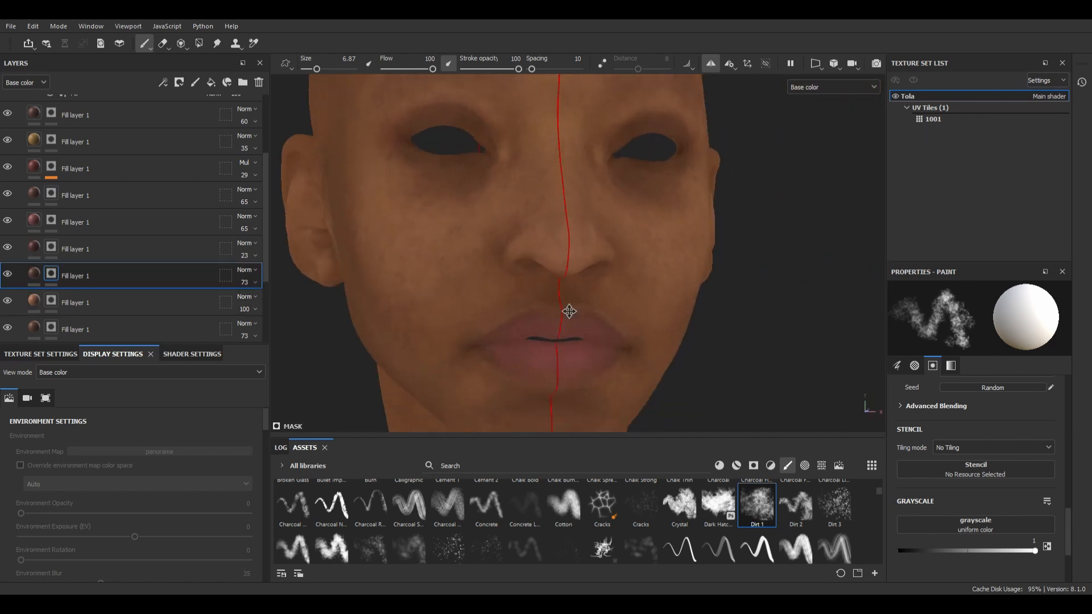
pyautogui.keyDown('alt'); pyautogui.moveTo(570, 309); pyautogui.dragTo(527, 307, button='right'); pyautogui.keyUp('alt')
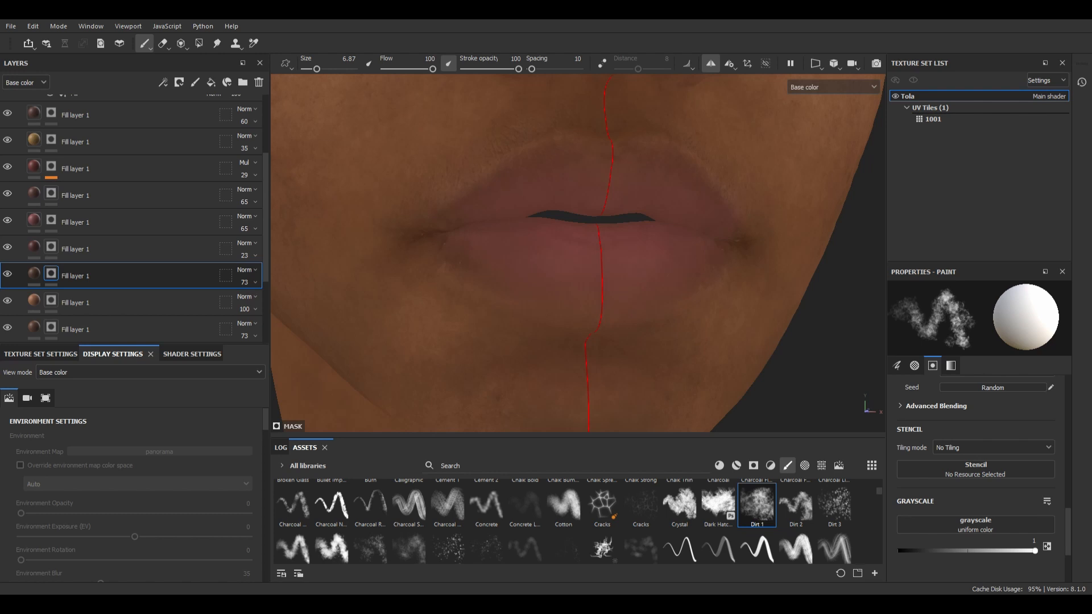
# Step: Duplicate the 60-opacity dark brown fill layer to the top of the Diffuse group and recolour the copy dark red
pyautogui.click(35, 113)
pyautogui.scroll(3, 38, 166)
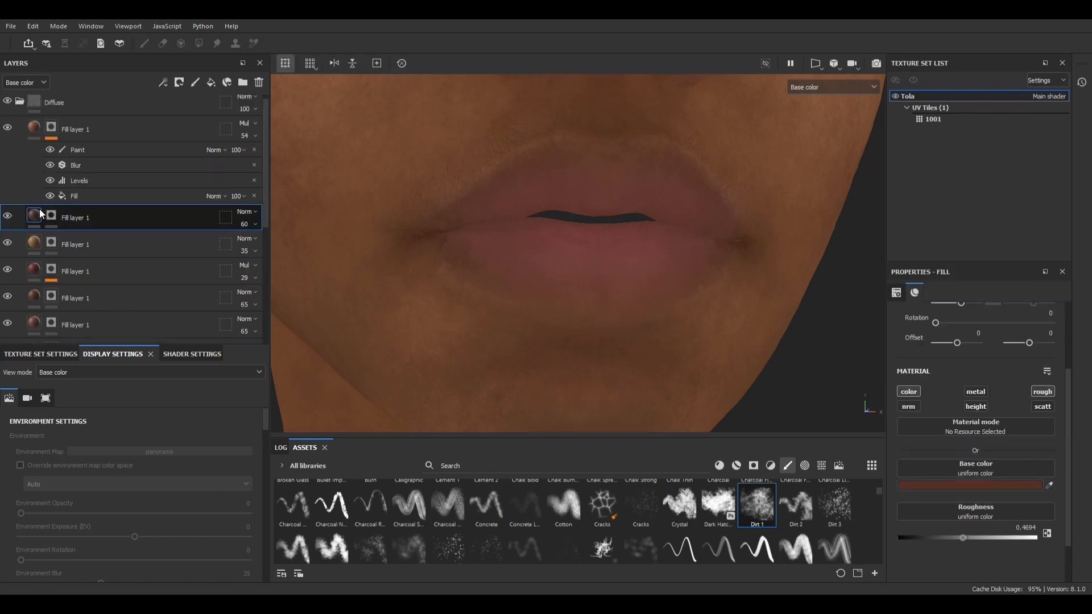
pyautogui.hotkey('ctrl', 'd')
pyautogui.moveTo(38, 216); pyautogui.dragTo(34, 121)
pyautogui.click(52, 133)
pyautogui.click(34, 133)
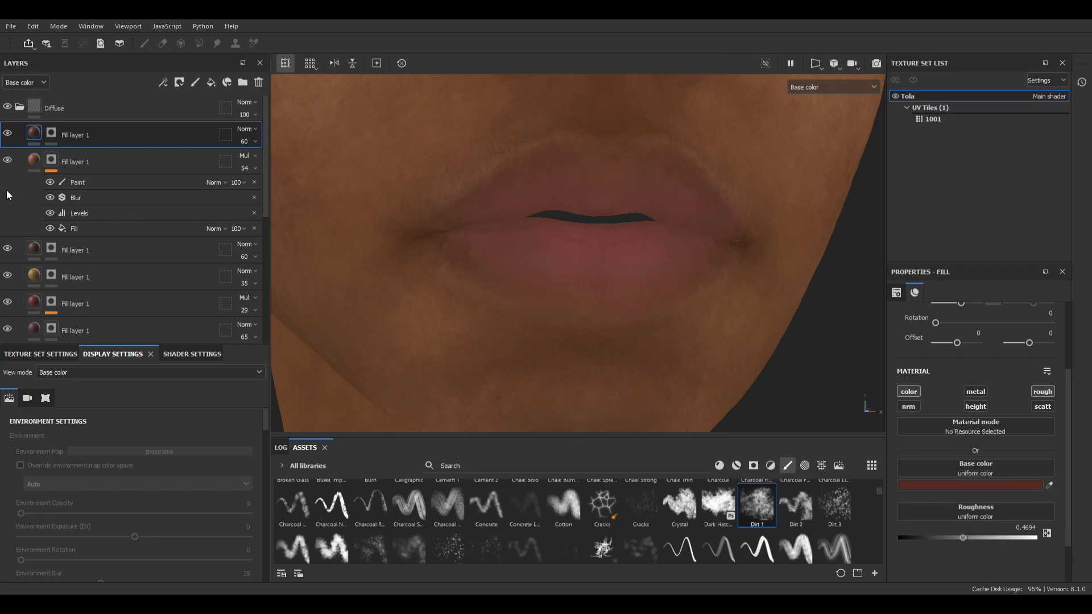
# Step: Paint the dark red layer's mask over the upper lip with the Dirt 1 brush at size 6.87
pyautogui.click(51, 133)
pyautogui.keyDown('alt'); pyautogui.moveTo(579, 228); pyautogui.dragTo(631, 211, button='right'); pyautogui.keyUp('alt')
pyautogui.keyDown('alt'); pyautogui.moveTo(631, 211); pyautogui.dragTo(613, 213); pyautogui.keyUp('alt')
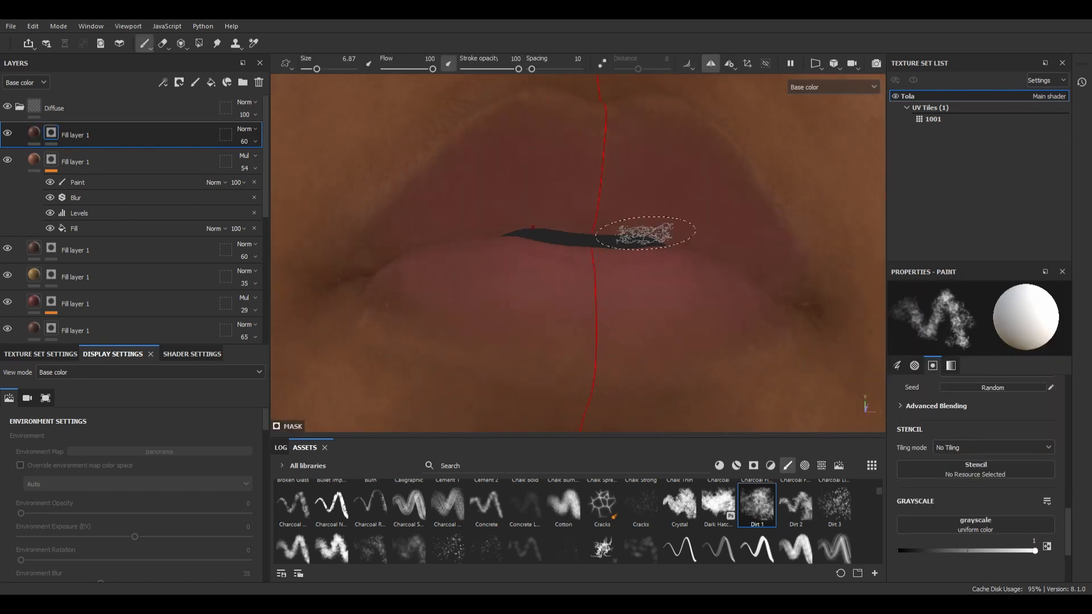
# Step: Place the dark red lip layer below the 54-opacity Multiply layer and set its opacity to 100
pyautogui.hotkey('ctrl', 'z')
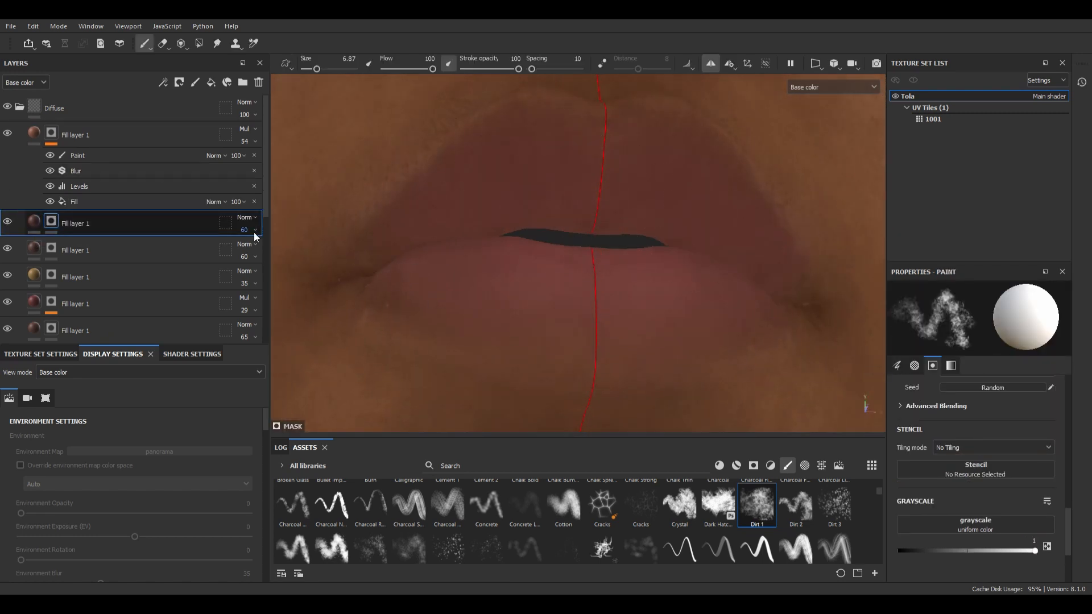
pyautogui.moveTo(253, 232); pyautogui.dragTo(300, 251)
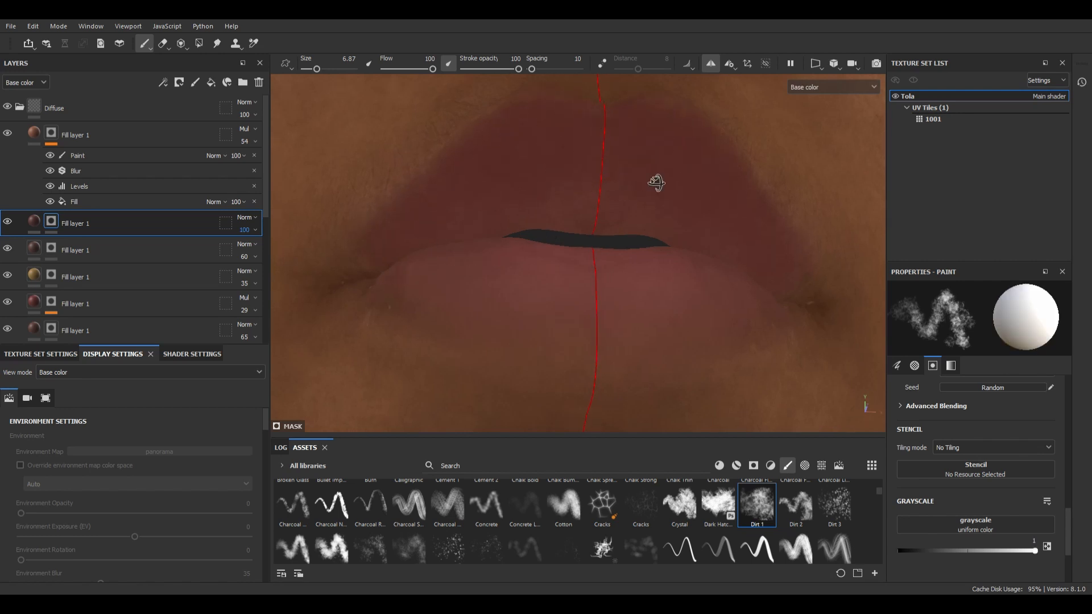
# Step: Paint the dark red layer's mask over the upper lip and along the lower lip's outer edges with a size 5.72 brush
pyautogui.keyDown('alt'); pyautogui.moveTo(657, 183); pyautogui.dragTo(633, 223); pyautogui.keyUp('alt')
pyautogui.moveTo(459, 258)
pyautogui.keyDown('alt'); pyautogui.mouseDown()
pyautogui.moveTo(473, 176)
pyautogui.moveTo(463, 174)
pyautogui.mouseUp(); pyautogui.keyUp('alt')
pyautogui.keyDown('ctrl'); pyautogui.moveTo(405, 249); pyautogui.dragTo(394, 249, button='right'); pyautogui.keyUp('ctrl')
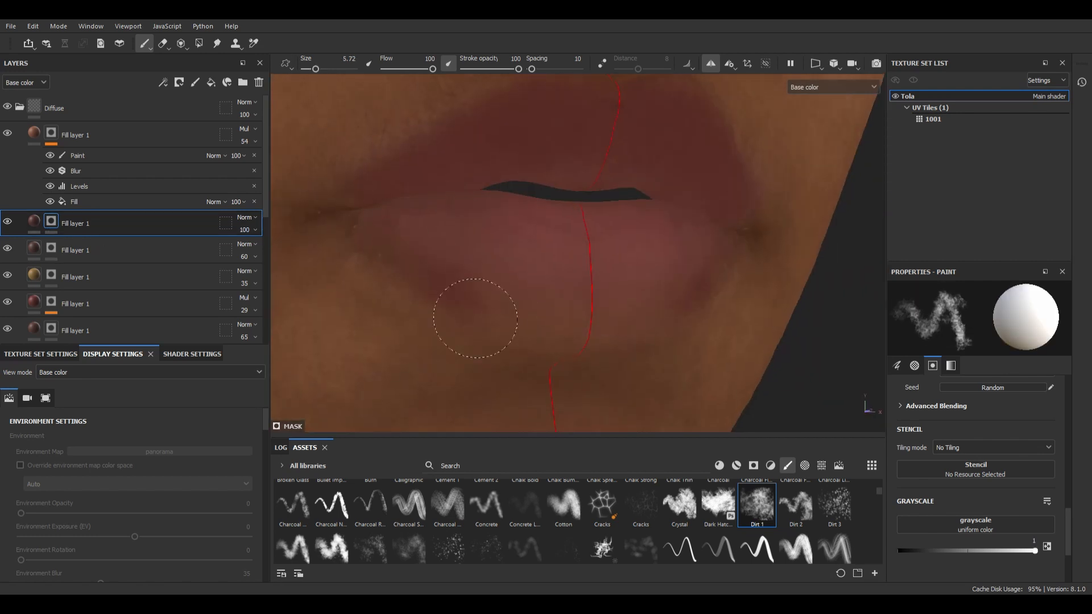
pyautogui.keyDown('alt'); pyautogui.moveTo(476, 318); pyautogui.dragTo(455, 273); pyautogui.keyUp('alt')
pyautogui.keyDown('alt'); pyautogui.moveTo(455, 273); pyautogui.dragTo(409, 273, button='right'); pyautogui.keyUp('alt')
# Step: Duplicate the dark red lip layer and recolour the copy light pink
pyautogui.hotkey('ctrl', 'd')
pyautogui.click(35, 221)
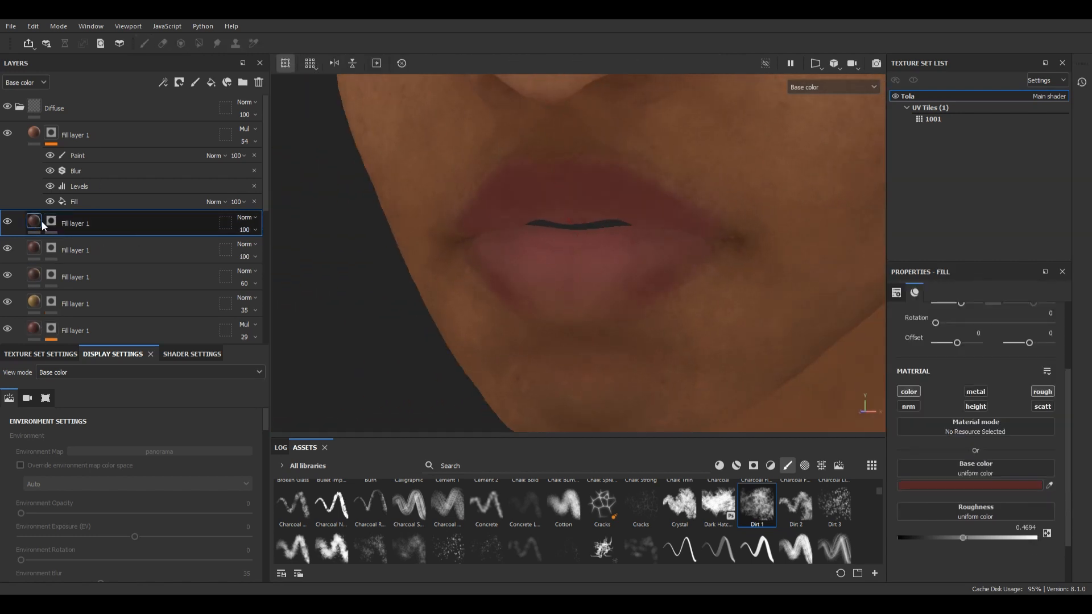
pyautogui.click(947, 485)
pyautogui.click(943, 452)
pyautogui.keyDown('alt'); pyautogui.moveTo(569, 262); pyautogui.dragTo(614, 262, button='right'); pyautogui.keyUp('alt')
# Step: Paint the pink layer's mask over the lower lip with the Dirt 1 brush at size 5.72
pyautogui.click(51, 221)
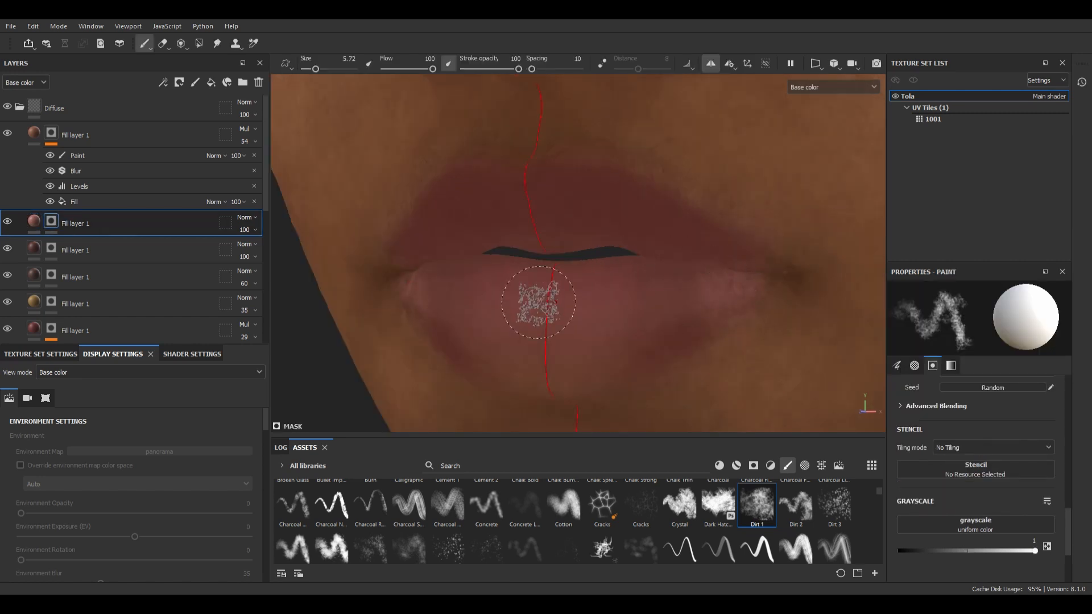
pyautogui.keyDown('alt'); pyautogui.moveTo(538, 302); pyautogui.dragTo(489, 233); pyautogui.keyUp('alt')
pyautogui.keyDown('alt'); pyautogui.moveTo(636, 263); pyautogui.dragTo(560, 262, button='right'); pyautogui.keyUp('alt')
# Step: Move the dark red lip layer above the pink one and refine its mask along the lips with a smaller brush
pyautogui.moveTo(51, 249); pyautogui.dragTo(53, 220)
pyautogui.moveTo(606, 256)
pyautogui.keyDown('alt'); pyautogui.mouseDown()
pyautogui.moveTo(624, 215)
pyautogui.moveTo(636, 250)
pyautogui.moveTo(660, 241)
pyautogui.mouseUp(); pyautogui.keyUp('alt')
pyautogui.press('x')
pyautogui.keyDown('alt'); pyautogui.moveTo(569, 250); pyautogui.dragTo(602, 251, button='right'); pyautogui.keyUp('alt')
pyautogui.keyDown('ctrl'); pyautogui.moveTo(414, 167); pyautogui.dragTo(392, 167, button='right'); pyautogui.keyUp('ctrl')
# Step: Set the pink lip layer's opacity to 48 and inspect the whole face in the Material view
pyautogui.moveTo(251, 256); pyautogui.dragTo(228, 268)
pyautogui.keyDown('alt'); pyautogui.moveTo(801, 199); pyautogui.dragTo(697, 272, button='right'); pyautogui.keyUp('alt')
pyautogui.press('m')
pyautogui.keyDown('alt'); pyautogui.moveTo(697, 273); pyautogui.dragTo(642, 270); pyautogui.keyUp('alt')
pyautogui.keyDown('alt'); pyautogui.moveTo(643, 270); pyautogui.dragTo(677, 266, button='right'); pyautogui.keyUp('alt')
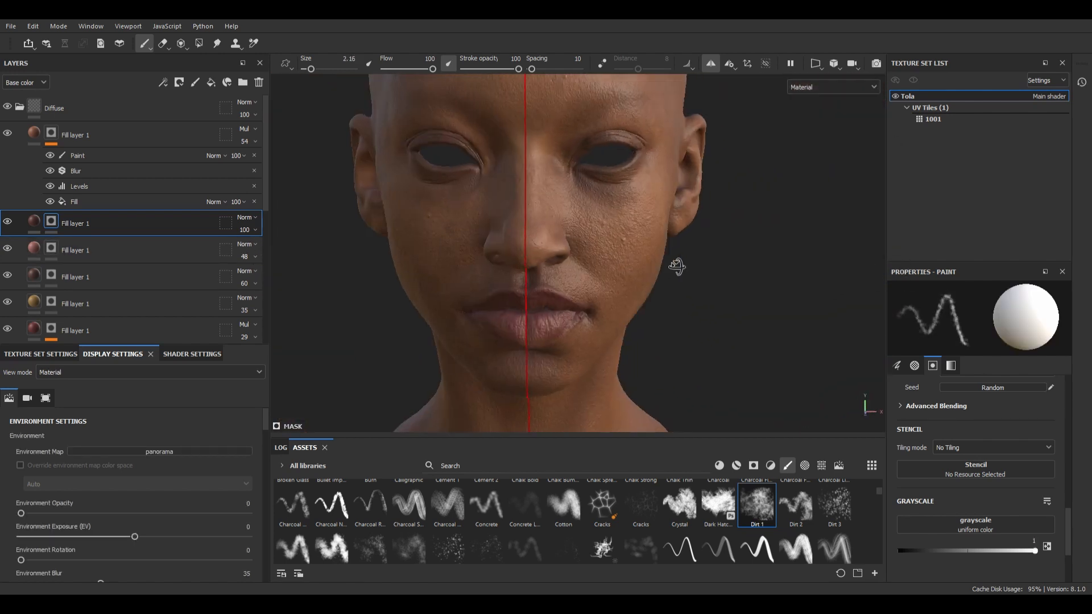
pyautogui.keyDown('alt'); pyautogui.moveTo(677, 265); pyautogui.dragTo(648, 256); pyautogui.keyUp('alt')
pyautogui.keyDown('alt'); pyautogui.moveTo(554, 250); pyautogui.dragTo(589, 233, button='right'); pyautogui.keyUp('alt')
pyautogui.press('c')
# Step: Paint the dark red layer's mask along the eyelid edges with the Dirt 1 brush at size 1.53
pyautogui.keyDown('alt'); pyautogui.moveTo(588, 233); pyautogui.dragTo(611, 236); pyautogui.keyUp('alt')
pyautogui.keyDown('alt'); pyautogui.moveTo(611, 236); pyautogui.dragTo(671, 227, button='right'); pyautogui.keyUp('alt')
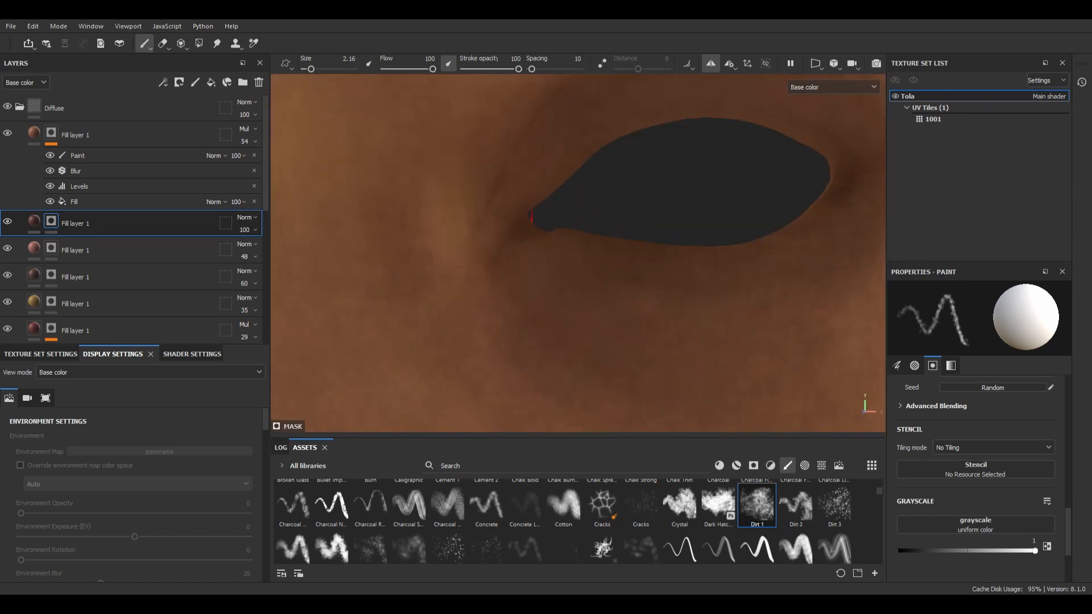
pyautogui.keyDown('alt'); pyautogui.moveTo(666, 169); pyautogui.dragTo(515, 212, button='middle'); pyautogui.keyUp('alt')
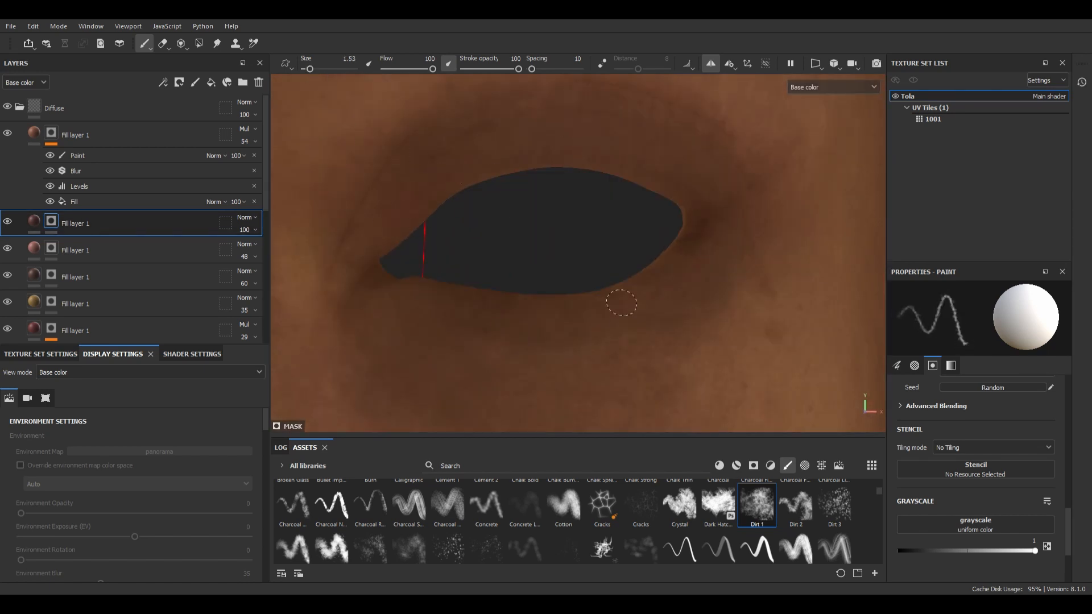
# Step: Duplicate the dark red layer, recolour the copy dark brown and paint its mask around the eye with a size 2.89 brush
pyautogui.hotkey('ctrl', 'd')
pyautogui.click(52, 222)
pyautogui.click(35, 221)
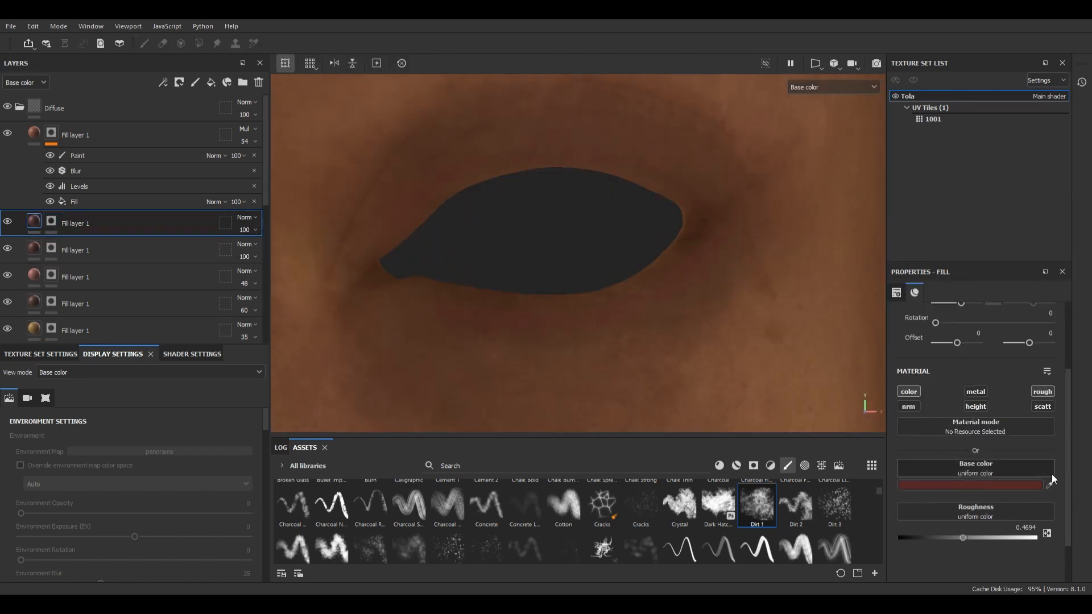
pyautogui.press('1')
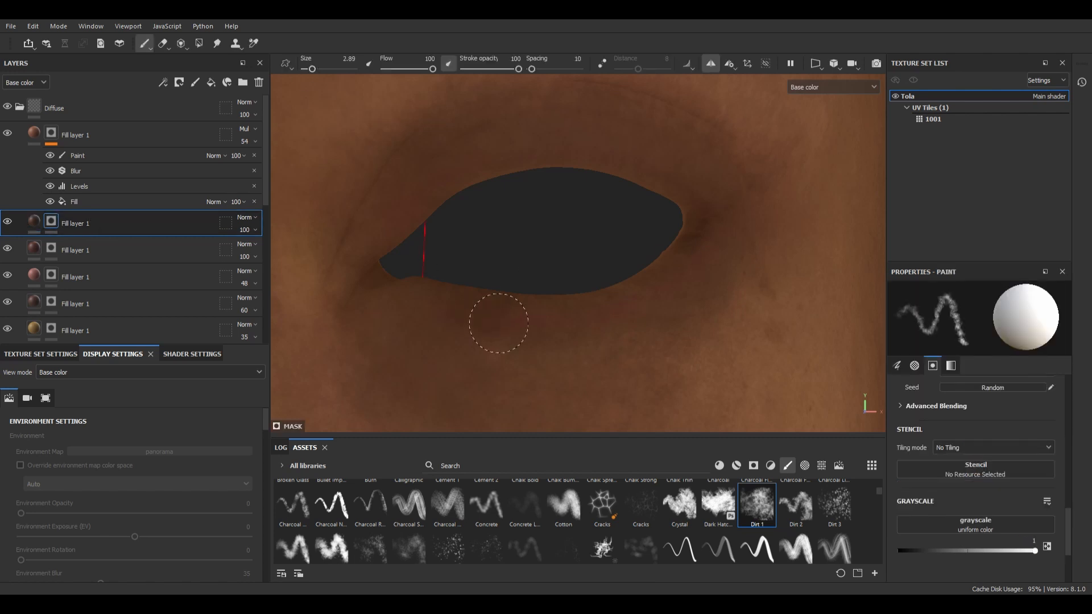
pyautogui.press('m')
pyautogui.press('c')
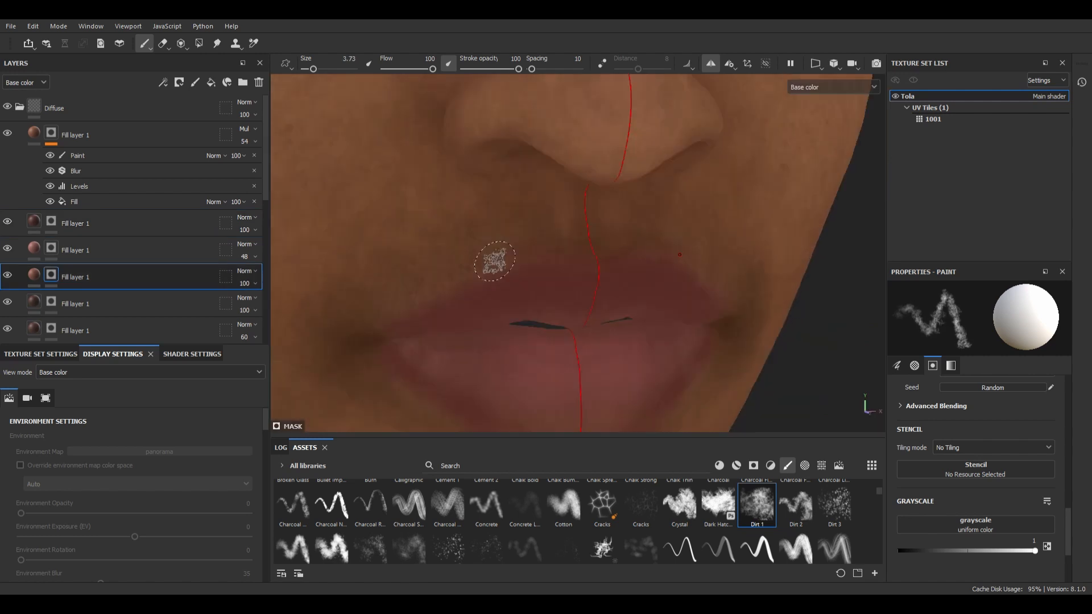
# Step: Paint the new light brown layer's mask along the upper lip's outline and move the layer above the dark red lip layer
pyautogui.keyDown('alt'); pyautogui.moveTo(436, 299); pyautogui.dragTo(588, 251); pyautogui.keyUp('alt')
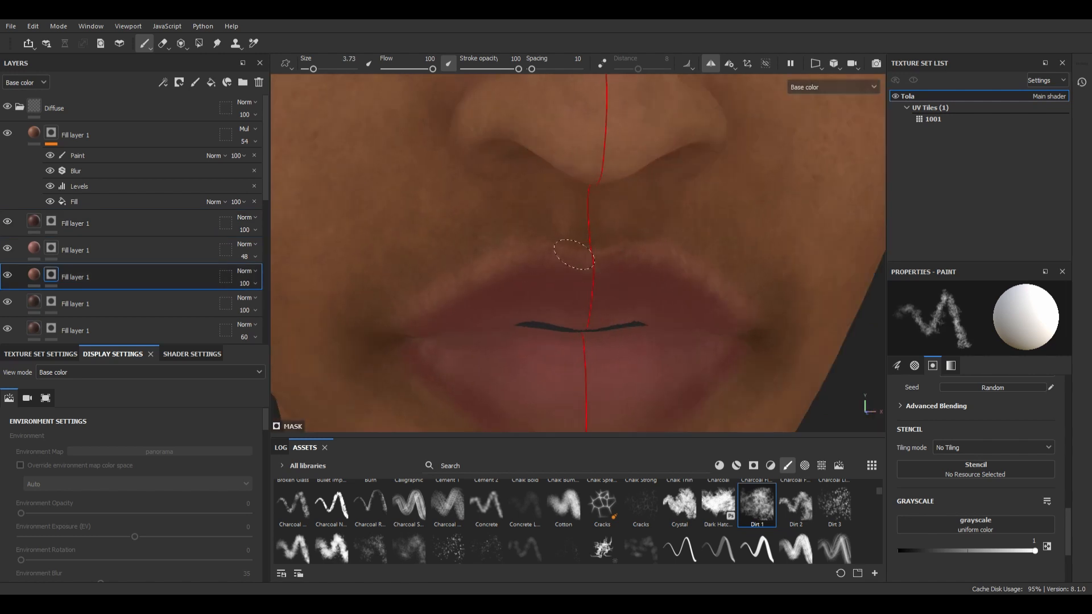
pyautogui.moveTo(47, 277); pyautogui.dragTo(48, 213)
pyautogui.moveTo(614, 279)
pyautogui.keyDown('alt'); pyautogui.mouseDown()
pyautogui.moveTo(560, 279)
pyautogui.moveTo(561, 269)
pyautogui.mouseUp(); pyautogui.keyUp('alt')
pyautogui.press('b')
pyautogui.press('c')
pyautogui.press('x')
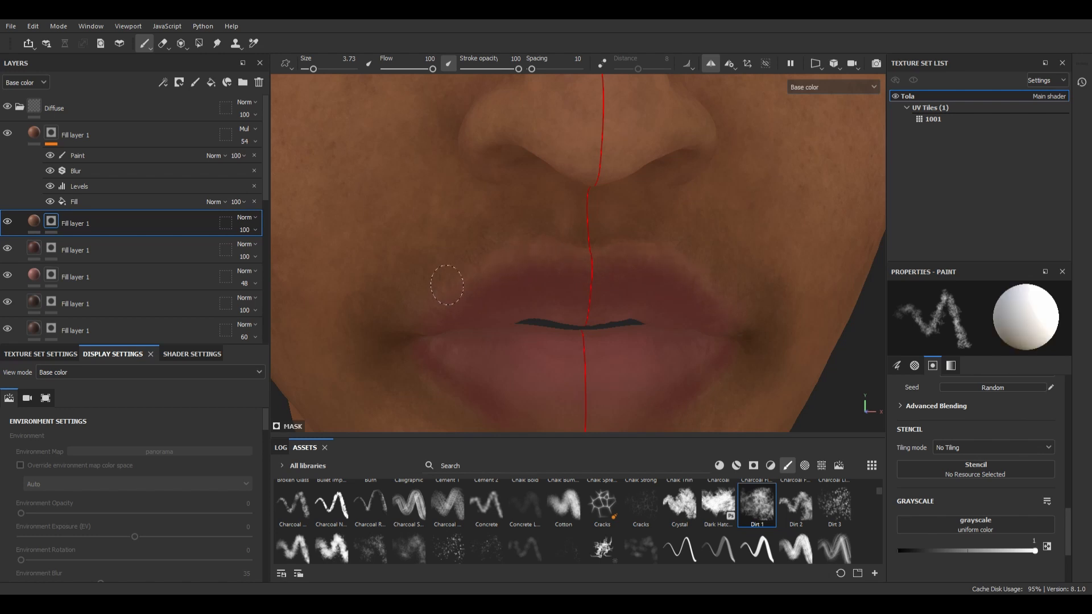
pyautogui.keyDown('alt'); pyautogui.moveTo(538, 254); pyautogui.dragTo(514, 209, button='right'); pyautogui.keyUp('alt')
# Step: Paint the upper light brown layer's mask over the nostril and side of the nose with the Dirt 1 brush at size 3.73
pyautogui.press('m')
pyautogui.keyDown('alt'); pyautogui.moveTo(620, 233); pyautogui.dragTo(560, 241); pyautogui.keyUp('alt')
pyautogui.press('c')
pyautogui.keyDown('alt'); pyautogui.moveTo(560, 241); pyautogui.dragTo(562, 203, button='right'); pyautogui.keyUp('alt')
pyautogui.keyDown('alt'); pyautogui.moveTo(608, 192); pyautogui.dragTo(494, 276); pyautogui.keyUp('alt')
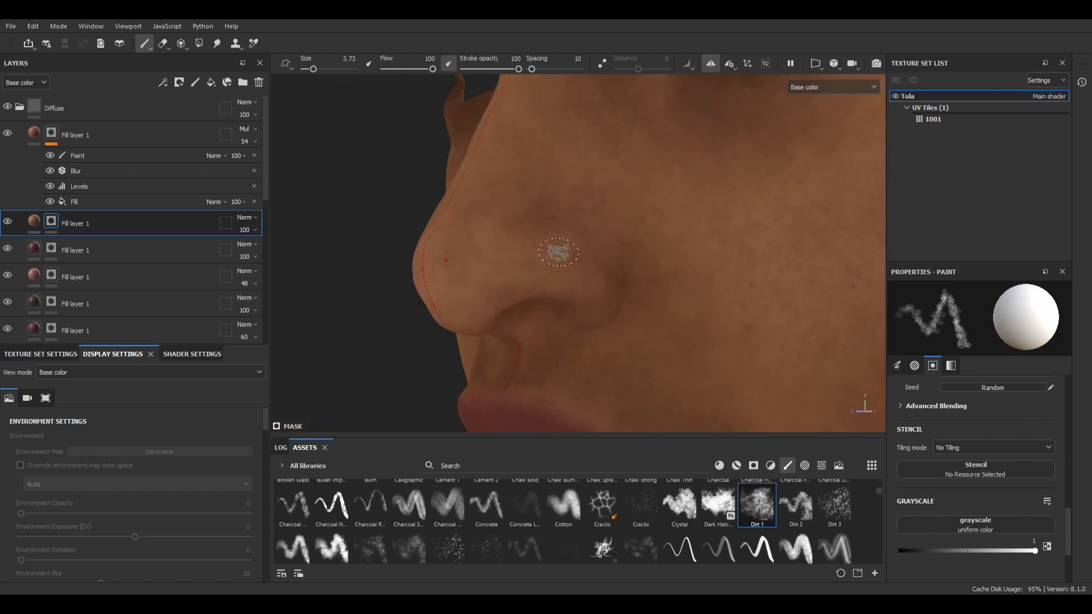
pyautogui.keyDown('alt'); pyautogui.moveTo(558, 252); pyautogui.dragTo(637, 228); pyautogui.keyUp('alt')
pyautogui.keyDown('alt'); pyautogui.moveTo(625, 170); pyautogui.dragTo(604, 233, button='middle'); pyautogui.keyUp('alt')
pyautogui.keyDown('alt'); pyautogui.moveTo(762, 318); pyautogui.dragTo(696, 279, button='right'); pyautogui.keyUp('alt')
# Step: Paint the upper light brown layer's mask around the inner eye corners and brow, varying the brush size
pyautogui.keyDown('ctrl'); pyautogui.moveTo(660, 245); pyautogui.dragTo(637, 245, button='right'); pyautogui.keyUp('ctrl')
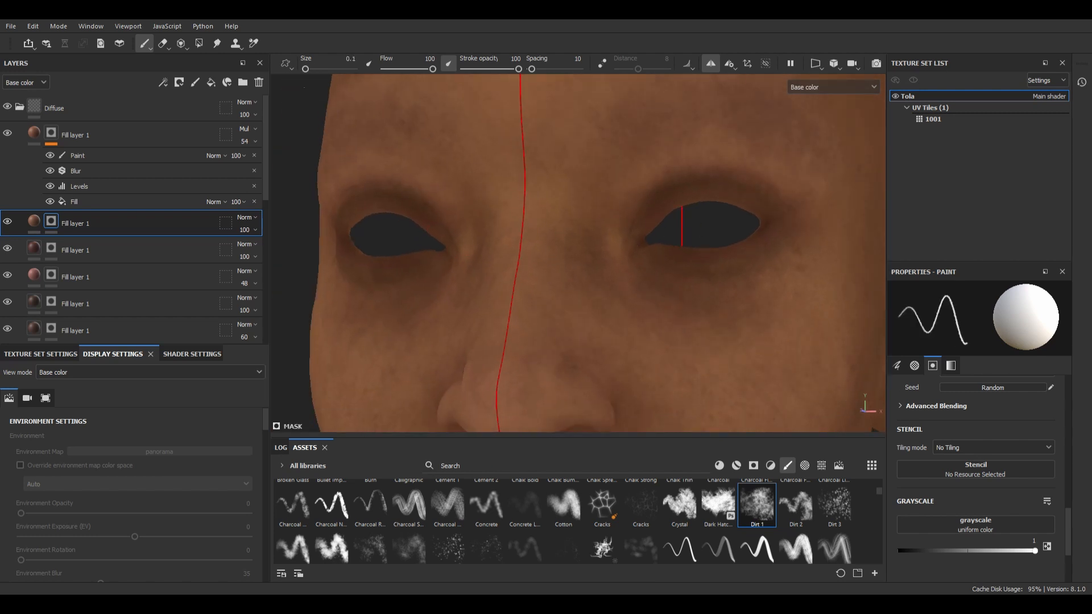
pyautogui.keyDown('alt'); pyautogui.moveTo(468, 230); pyautogui.dragTo(427, 205, button='right'); pyautogui.keyUp('alt')
pyautogui.moveTo(305, 69); pyautogui.dragTo(315, 71)
pyautogui.keyDown('alt'); pyautogui.moveTo(455, 228); pyautogui.dragTo(398, 199, button='right'); pyautogui.keyUp('alt')
pyautogui.keyDown('alt'); pyautogui.moveTo(483, 194); pyautogui.dragTo(597, 195); pyautogui.keyUp('alt')
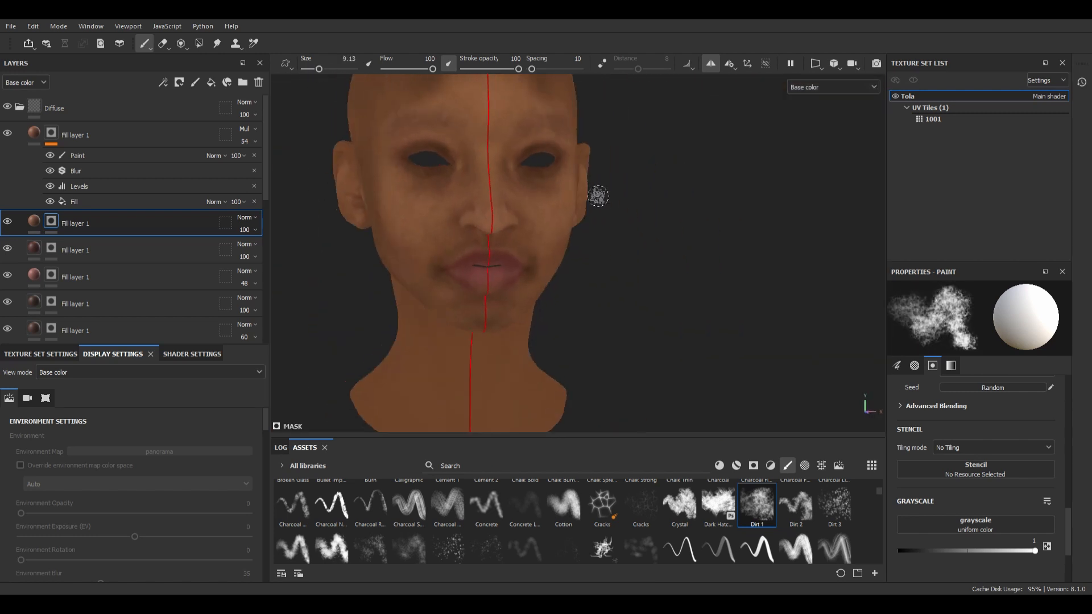
# Step: Paint the upper light brown layer's mask over the forehead and trim it with black, using a size 18.93 brush
pyautogui.keyDown('alt'); pyautogui.moveTo(512, 142); pyautogui.dragTo(546, 245, button='middle'); pyautogui.keyUp('alt')
pyautogui.keyDown('alt'); pyautogui.moveTo(432, 228); pyautogui.dragTo(495, 185, button='right'); pyautogui.keyUp('alt')
pyautogui.moveTo(499, 188); pyautogui.dragTo(487, 183)
pyautogui.keyDown('ctrl'); pyautogui.moveTo(486, 184); pyautogui.dragTo(508, 184, button='right'); pyautogui.keyUp('ctrl')
pyautogui.press('x')
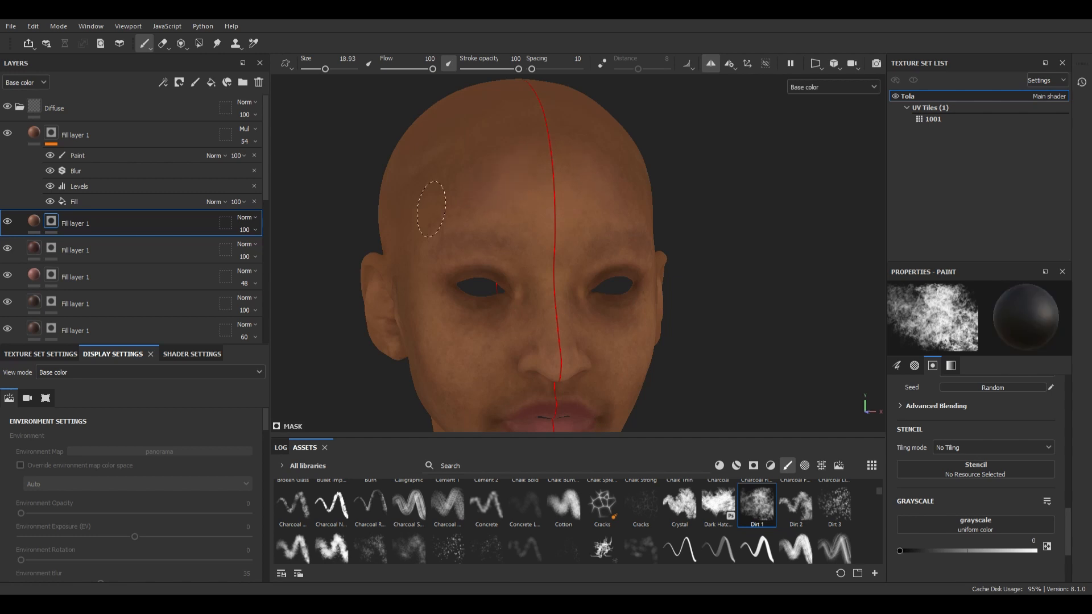
pyautogui.keyDown('alt'); pyautogui.moveTo(597, 342); pyautogui.dragTo(591, 227, button='middle'); pyautogui.keyUp('alt')
pyautogui.keyDown('alt'); pyautogui.moveTo(608, 284); pyautogui.dragTo(495, 245); pyautogui.keyUp('alt')
# Step: Paint the dark brown layer's mask along the jaw, under the chin and beside the ear with the Dirt 1 brush at size 18.93
pyautogui.scroll(-1, 211, 230)
pyautogui.click(216, 275)
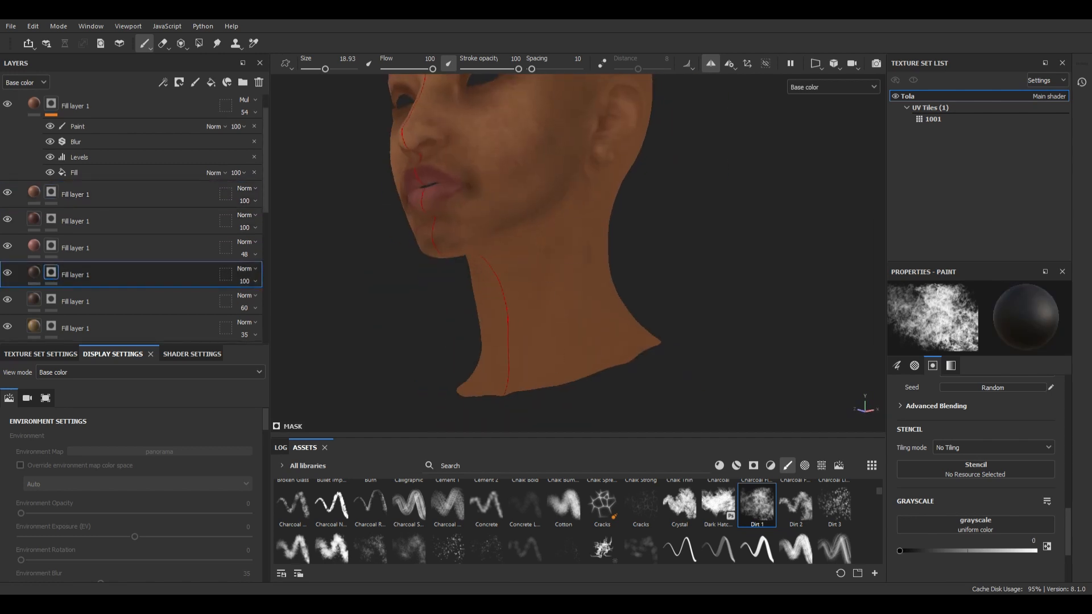
pyautogui.keyDown('alt'); pyautogui.moveTo(515, 284); pyautogui.dragTo(506, 256); pyautogui.keyUp('alt')
pyautogui.click(199, 195)
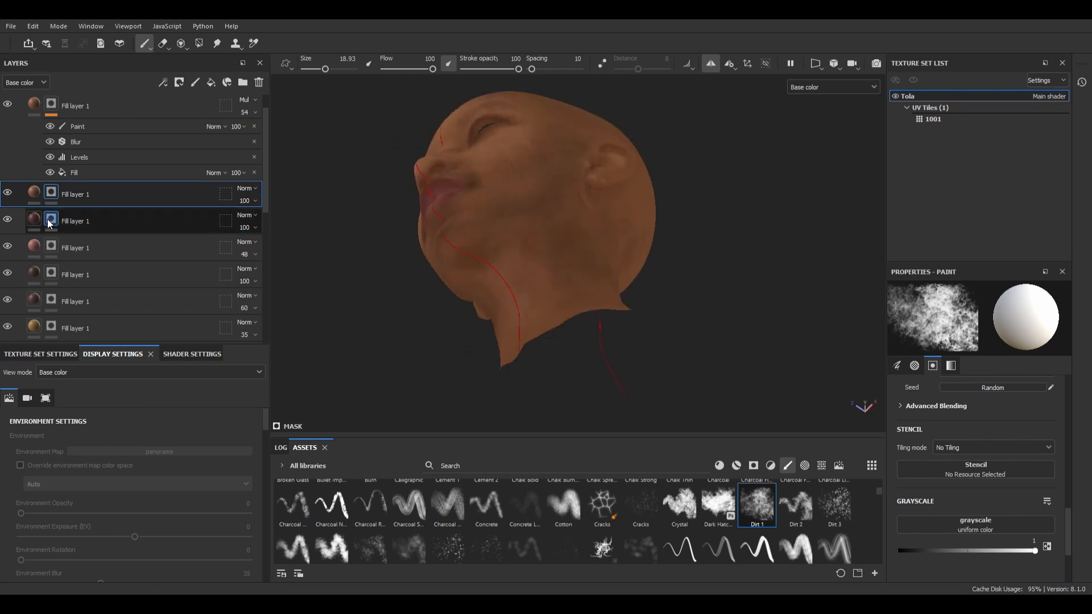
pyautogui.click(50, 220)
pyautogui.click(51, 273)
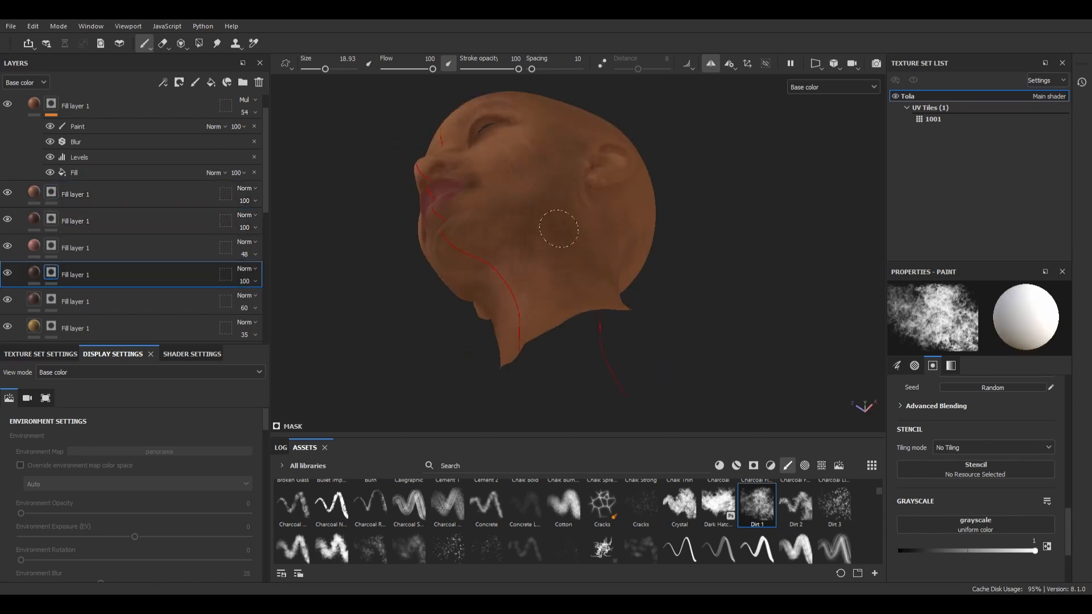
pyautogui.keyDown('alt'); pyautogui.moveTo(559, 228); pyautogui.dragTo(597, 182); pyautogui.keyUp('alt')
pyautogui.keyDown('alt'); pyautogui.moveTo(597, 183); pyautogui.dragTo(657, 245, button='right'); pyautogui.keyUp('alt')
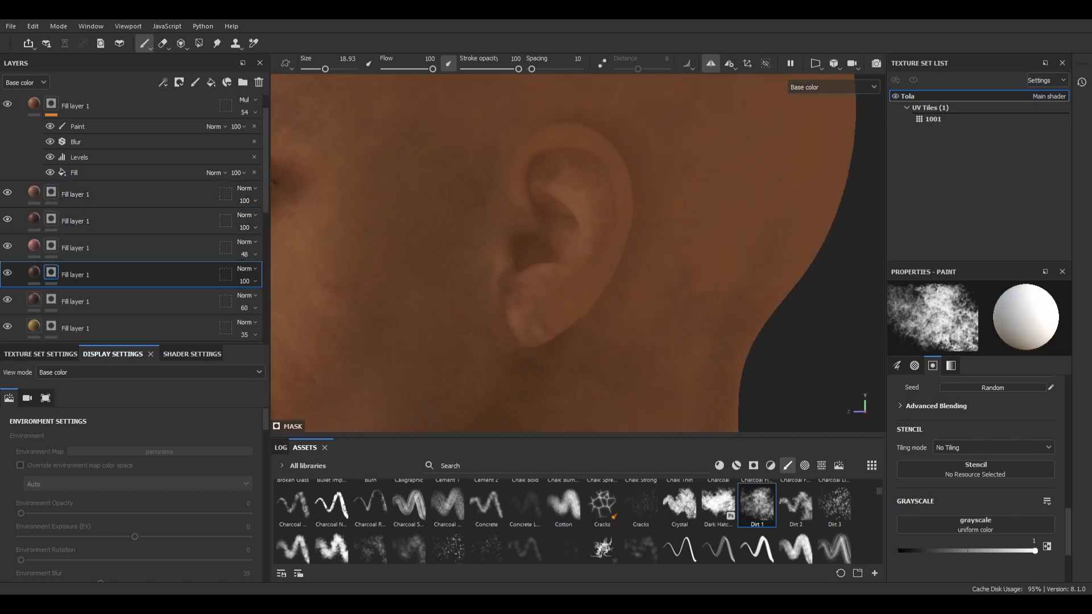
# Step: Paint the dark red layer's mask inside the ear with a size 7.49 Dirt 1 brush, and trim it with black
pyautogui.click(56, 221)
pyautogui.keyDown('alt'); pyautogui.moveTo(512, 239); pyautogui.dragTo(557, 233); pyautogui.keyUp('alt')
pyautogui.keyDown('alt'); pyautogui.moveTo(557, 233); pyautogui.dragTo(603, 262, button='right'); pyautogui.keyUp('alt')
pyautogui.moveTo(325, 68); pyautogui.dragTo(317, 69)
pyautogui.keyDown('alt'); pyautogui.moveTo(574, 256); pyautogui.dragTo(554, 250); pyautogui.keyUp('alt')
pyautogui.moveTo(614, 210); pyautogui.dragTo(582, 319)
pyautogui.press('x')
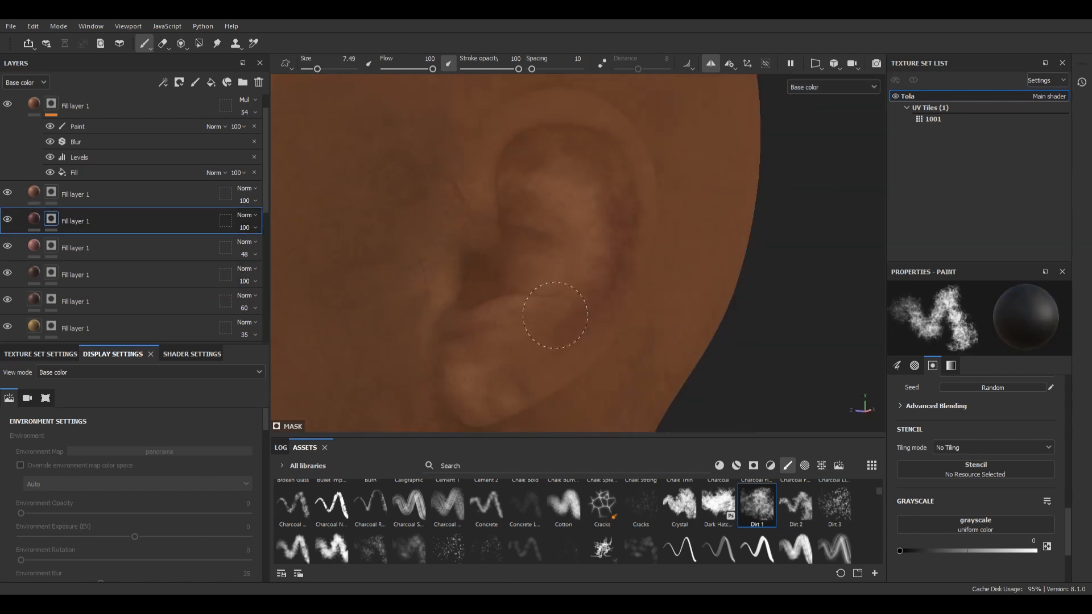
pyautogui.keyDown('alt'); pyautogui.moveTo(572, 202); pyautogui.dragTo(493, 279); pyautogui.keyUp('alt')
pyautogui.hotkey('ctrl', 'z')
pyautogui.moveTo(570, 319)
pyautogui.keyDown('alt'); pyautogui.mouseDown()
pyautogui.moveTo(514, 258)
pyautogui.moveTo(475, 287)
pyautogui.moveTo(444, 231)
pyautogui.moveTo(514, 319)
pyautogui.moveTo(541, 246)
pyautogui.mouseUp(); pyautogui.keyUp('alt')
# Step: Refine the ear's shading in the dark brown and upper light brown layers' masks with a size 9.51 Dirt 1 brush
pyautogui.click(51, 223)
pyautogui.click(52, 245)
pyautogui.click(52, 193)
pyautogui.moveTo(265, 178); pyautogui.dragTo(263, 214)
pyautogui.click(52, 189)
pyautogui.keyDown('alt'); pyautogui.keyDown('shift'); pyautogui.moveTo(511, 216); pyautogui.dragTo(338, 73); pyautogui.keyUp('shift'); pyautogui.keyUp('alt')
pyautogui.keyDown('alt'); pyautogui.moveTo(575, 301); pyautogui.dragTo(521, 163); pyautogui.keyUp('alt')
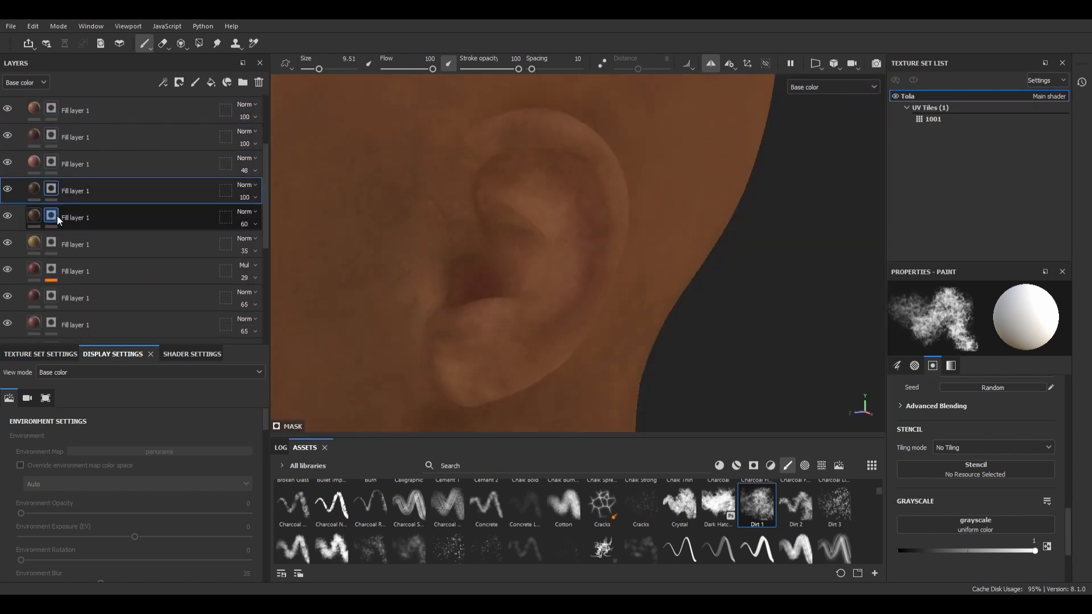
pyautogui.click(52, 108)
pyautogui.keyDown('alt'); pyautogui.moveTo(459, 281); pyautogui.dragTo(383, 170, button='right'); pyautogui.keyUp('alt')
pyautogui.keyDown('alt'); pyautogui.moveTo(382, 170); pyautogui.dragTo(500, 217); pyautogui.keyUp('alt')
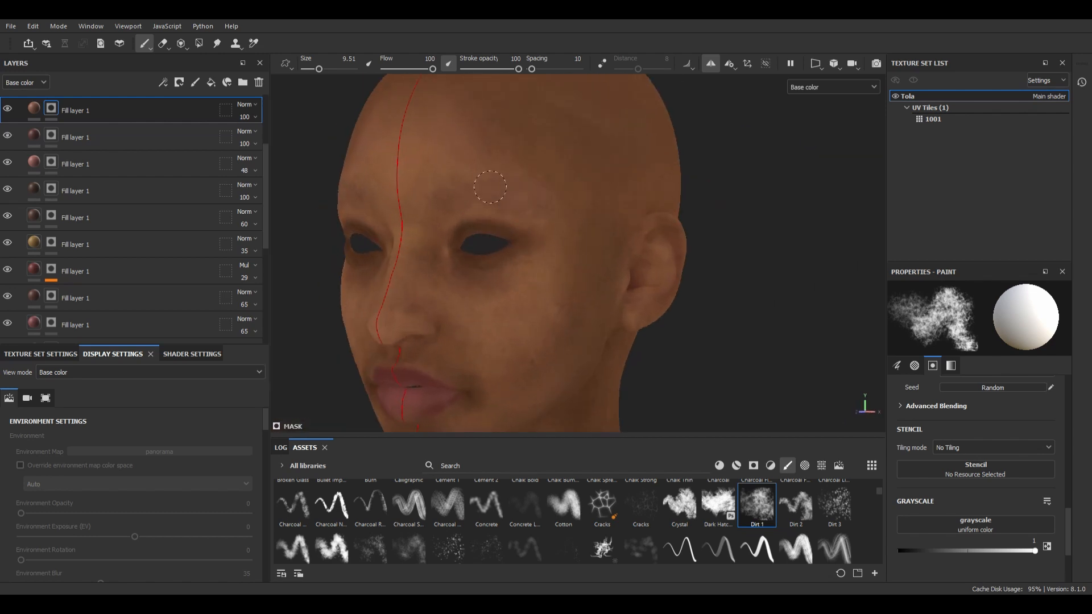
# Step: Touch up the dark brown layer's mask over the face and ears, and turn off symmetry painting
pyautogui.click(52, 190)
pyautogui.keyDown('alt'); pyautogui.moveTo(471, 274); pyautogui.dragTo(435, 214, button='right'); pyautogui.keyUp('alt')
pyautogui.keyDown('alt'); pyautogui.moveTo(435, 213); pyautogui.dragTo(669, 227); pyautogui.keyUp('alt')
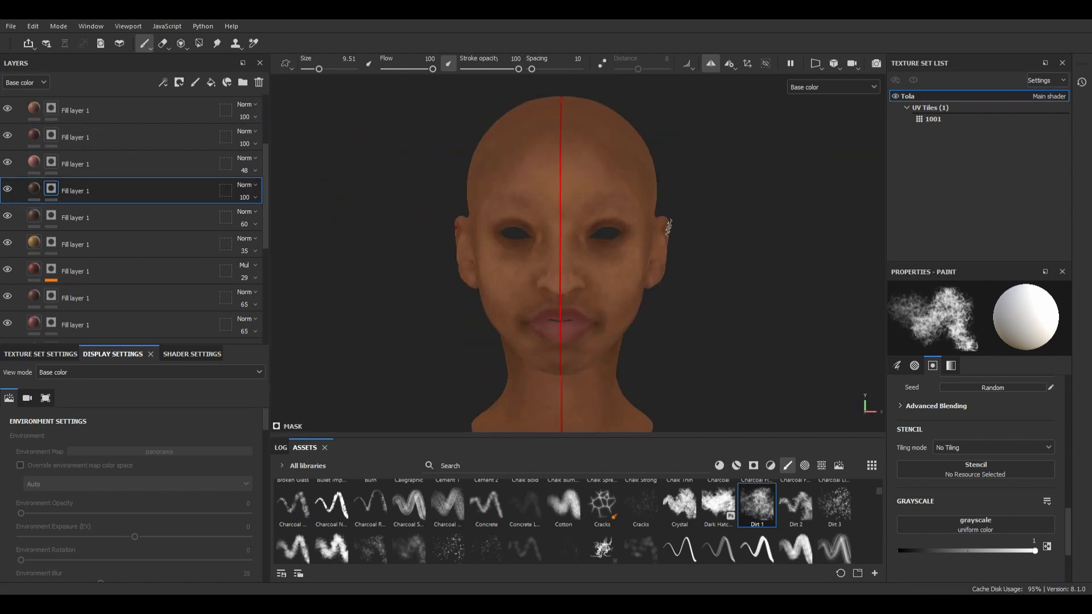
pyautogui.keyDown('alt'); pyautogui.moveTo(635, 267); pyautogui.dragTo(705, 170, button='right'); pyautogui.keyUp('alt')
pyautogui.click(710, 63)
pyautogui.keyDown('alt'); pyautogui.moveTo(705, 238); pyautogui.dragTo(595, 272, button='right'); pyautogui.keyUp('alt')
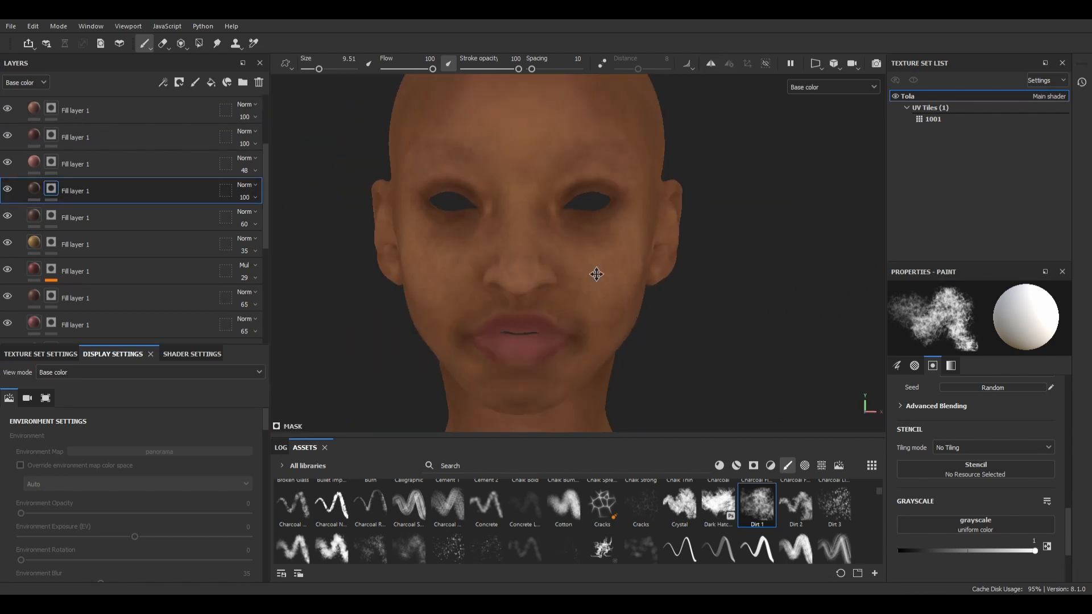
pyautogui.keyDown('alt'); pyautogui.moveTo(594, 273); pyautogui.dragTo(581, 275, button='middle'); pyautogui.keyUp('alt')
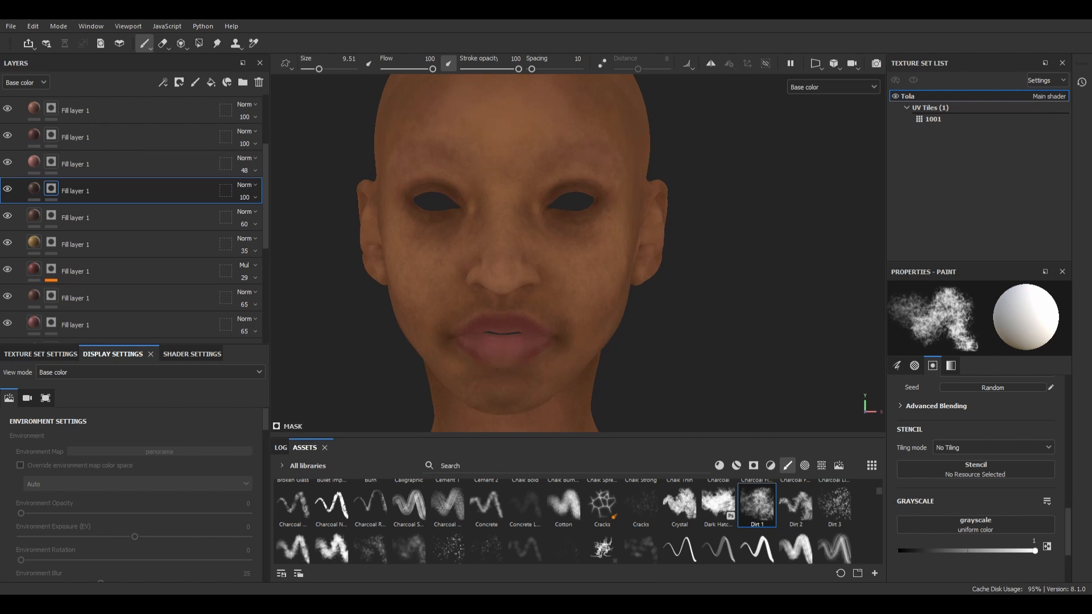
pyautogui.keyDown('alt'); pyautogui.moveTo(580, 276); pyautogui.dragTo(392, 279); pyautogui.keyUp('alt')
pyautogui.keyDown('alt'); pyautogui.moveTo(392, 278); pyautogui.dragTo(449, 261, button='right'); pyautogui.keyUp('alt')
# Step: Place a copy of the Multiply layer at 54% on top, with only the skin-detail Fill kept in its mask
pyautogui.scroll(3, 116, 148)
pyautogui.click(73, 135)
pyautogui.click(52, 134)
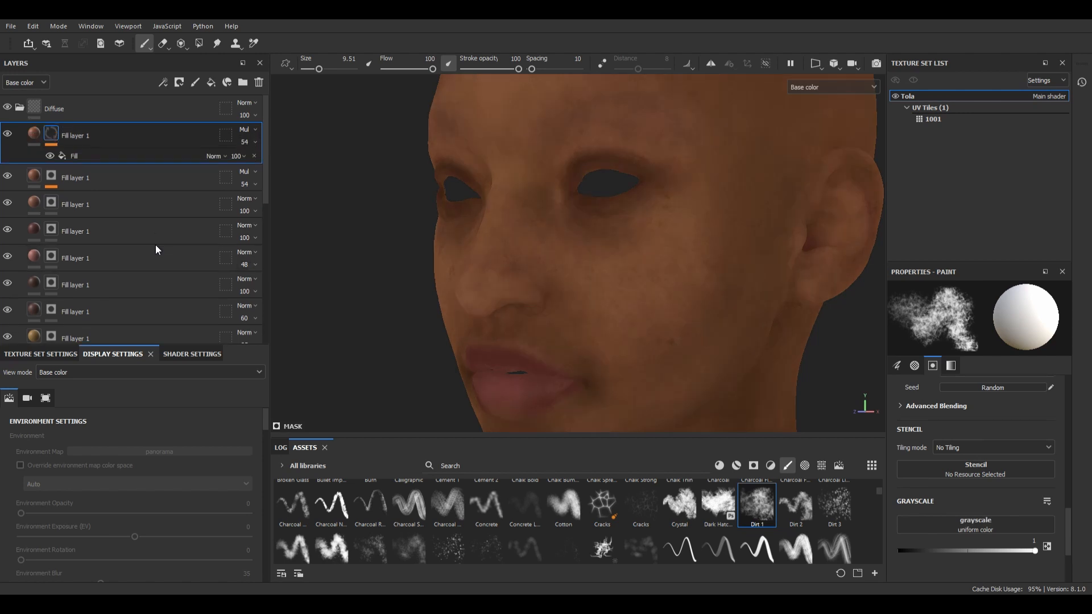
# Step: Examine the top layer's skin-detail mask up close on the cheek and nose, comparing it with the base color
pyautogui.moveTo(707, 250)
pyautogui.keyDown('alt'); pyautogui.mouseDown(button='right')
pyautogui.moveTo(682, 239)
pyautogui.moveTo(709, 220)
pyautogui.mouseUp(button='right'); pyautogui.keyUp('alt')
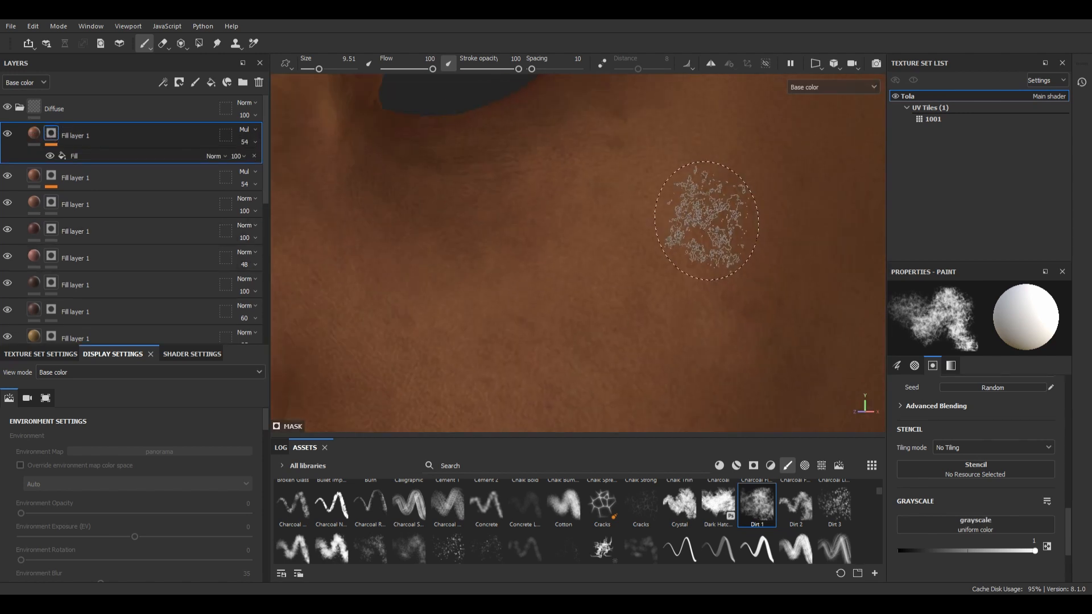
pyautogui.keyDown('alt'); pyautogui.moveTo(626, 243); pyautogui.dragTo(762, 227, button='middle'); pyautogui.keyUp('alt')
pyautogui.keyDown('alt'); pyautogui.moveTo(690, 229); pyautogui.dragTo(711, 219, button='right'); pyautogui.keyUp('alt')
pyautogui.press('c')
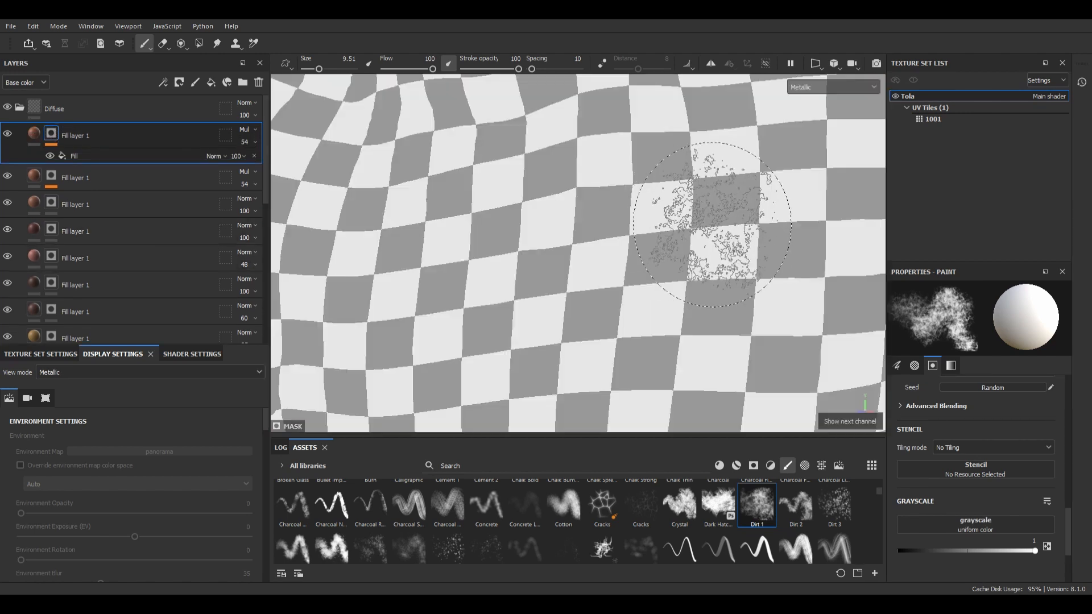
pyautogui.press('c')
pyautogui.press('c')
pyautogui.press('c')
pyautogui.press('c')
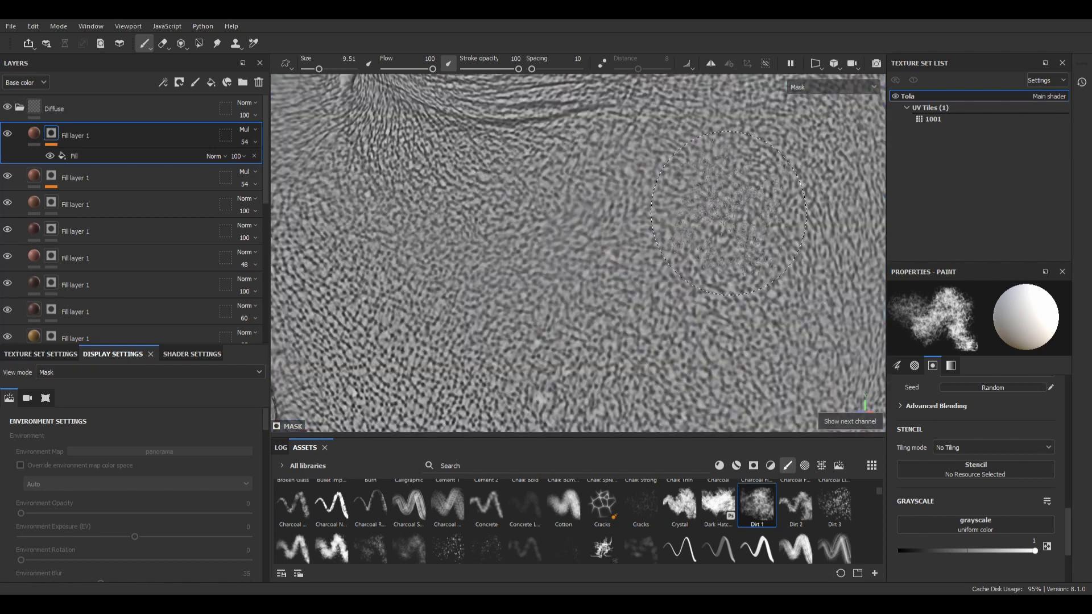
pyautogui.scroll(-5, 733, 210)
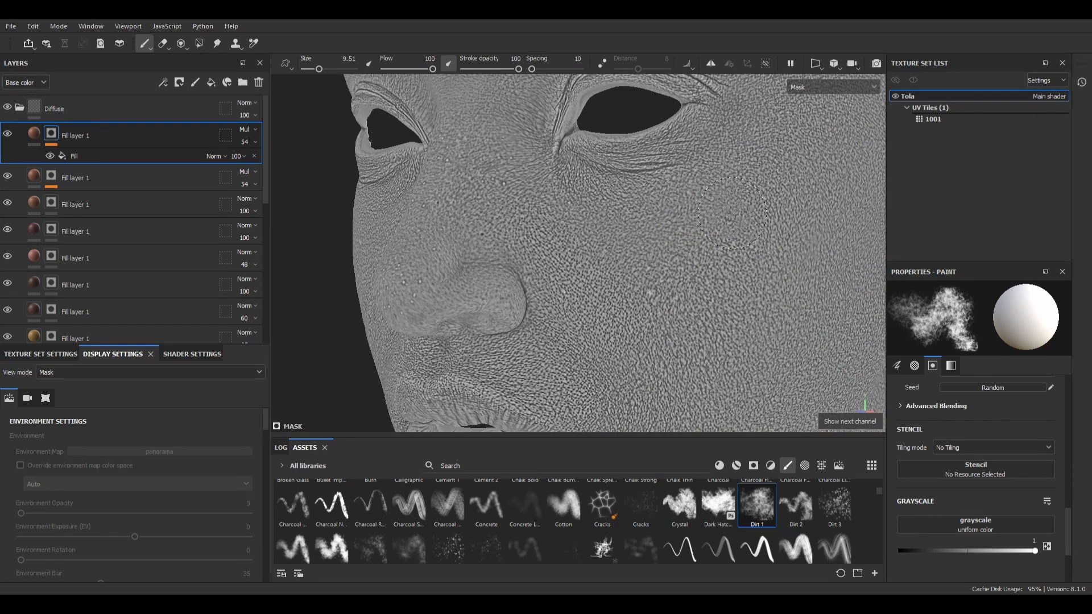
pyautogui.press('c')
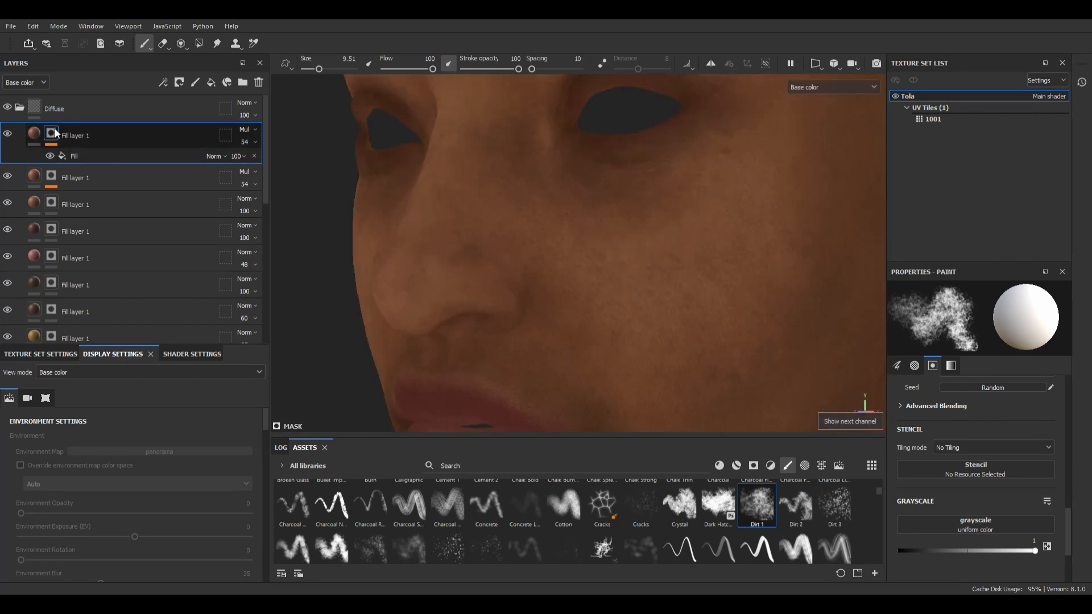
# Step: Give the top skin-detail layer's mask Levels and a 0.5 Blur, with the layer on Multiply at 19% opacity
pyautogui.click(102, 238)
pyautogui.keyDown('alt'); pyautogui.moveTo(553, 230); pyautogui.dragTo(648, 233); pyautogui.keyUp('alt')
pyautogui.scroll(-2, 651, 232)
pyautogui.keyDown('alt'); pyautogui.moveTo(650, 232); pyautogui.dragTo(670, 200, button='middle'); pyautogui.keyUp('alt')
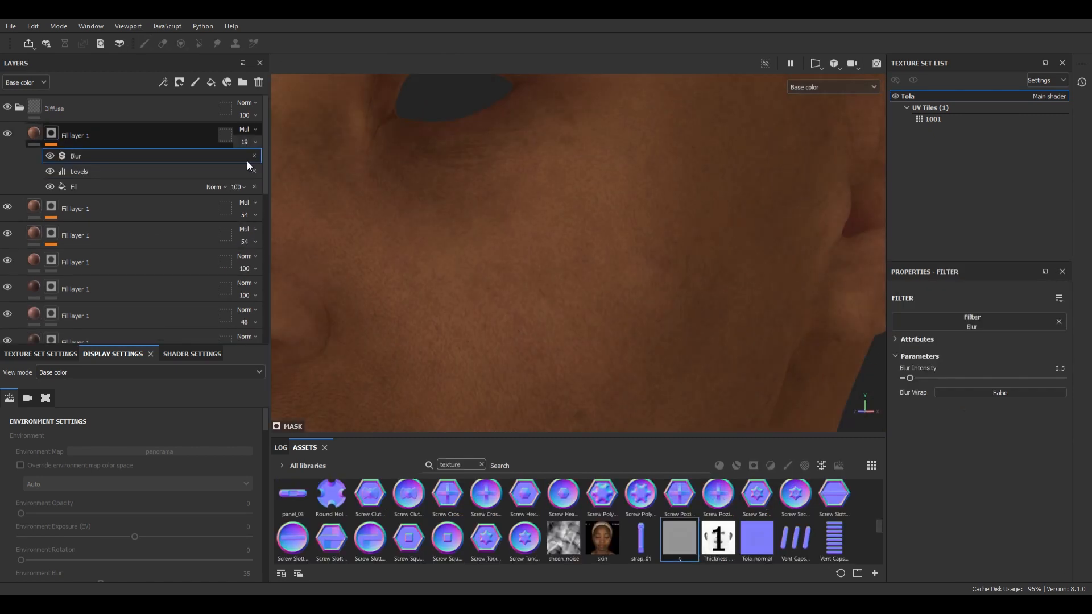
pyautogui.click(51, 207)
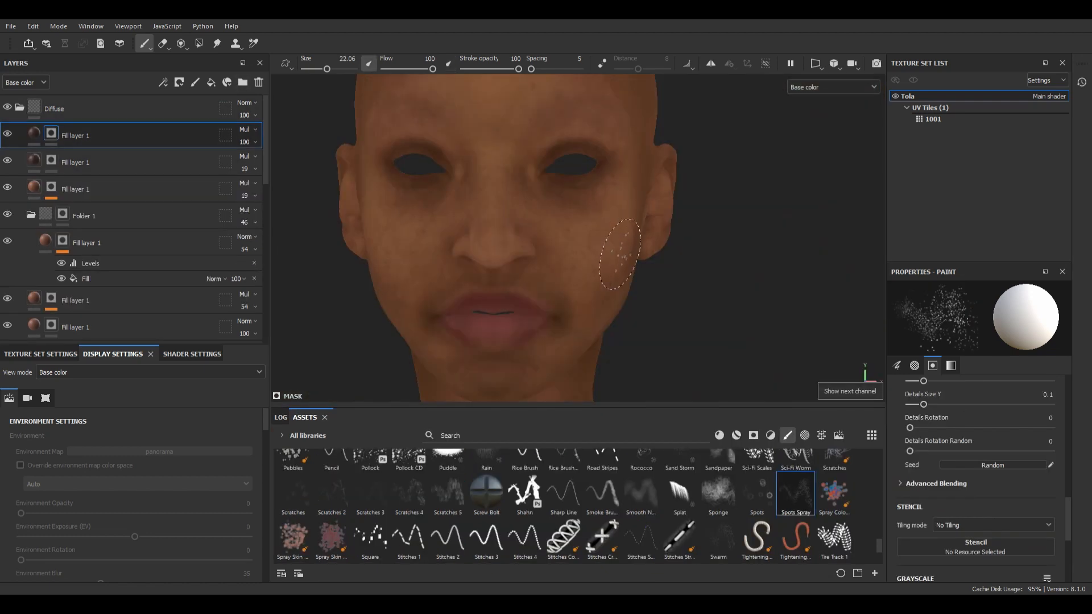
# Step: Try the Spots Spray and Swarm brushes for cheek freckles on the new dark Multiply layer's mask
pyautogui.keyDown('alt'); pyautogui.moveTo(620, 254); pyautogui.dragTo(546, 256); pyautogui.keyUp('alt')
pyautogui.scroll(3, 569, 255)
pyautogui.moveTo(552, 244); pyautogui.dragTo(592, 256)
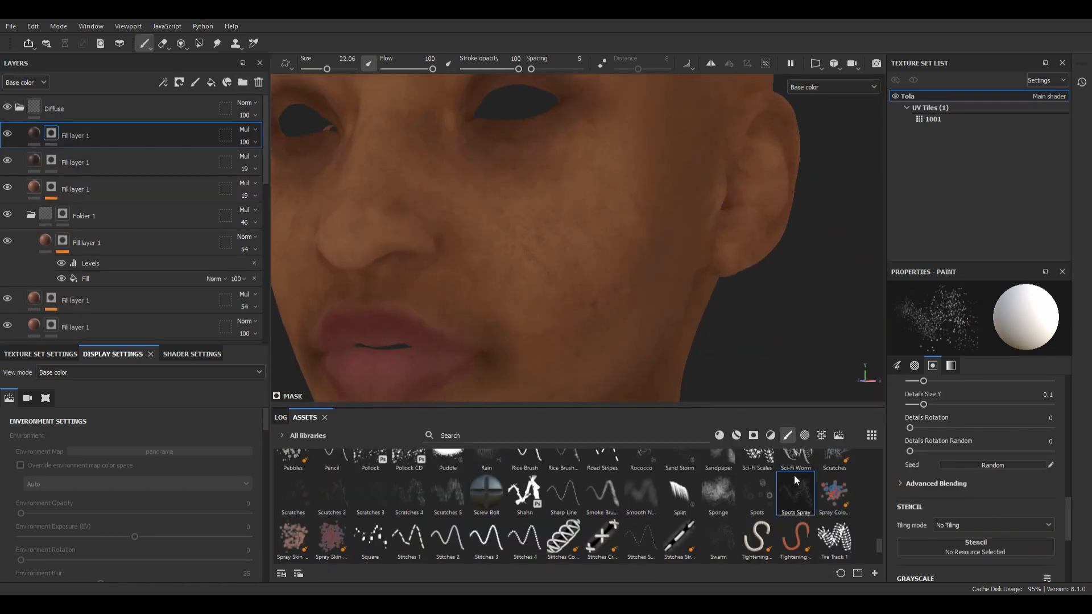
pyautogui.click(718, 538)
pyautogui.scroll(-2, 614, 489)
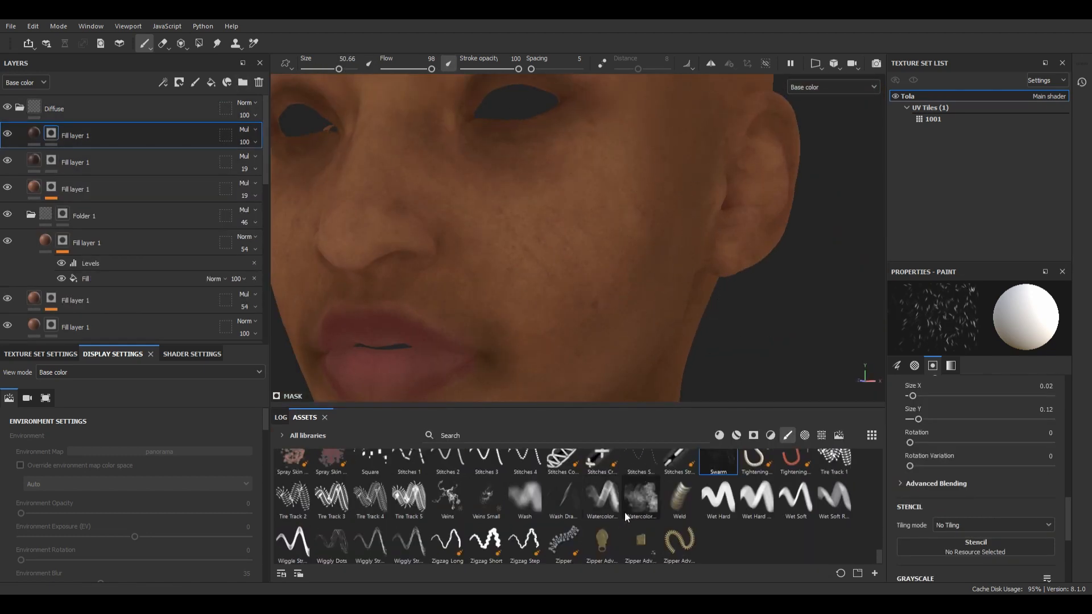
pyautogui.scroll(3, 637, 506)
# Step: Spatter freckles over the cheeks, nose and chin in the top layer's mask with the Pollock CD brush at size 35.03
pyautogui.click(408, 479)
pyautogui.scroll(-3, 702, 234)
pyautogui.click(597, 171)
pyautogui.moveTo(568, 239)
pyautogui.keyDown('alt'); pyautogui.mouseDown()
pyautogui.moveTo(682, 244)
pyautogui.moveTo(523, 273)
pyautogui.mouseUp(); pyautogui.keyUp('alt')
pyautogui.click(434, 316)
pyautogui.click(799, 284)
pyautogui.keyDown('alt'); pyautogui.moveTo(711, 318); pyautogui.dragTo(592, 297, button='middle'); pyautogui.keyUp('alt')
pyautogui.click(592, 296)
pyautogui.keyDown('alt'); pyautogui.moveTo(637, 244); pyautogui.dragTo(760, 241); pyautogui.keyUp('alt')
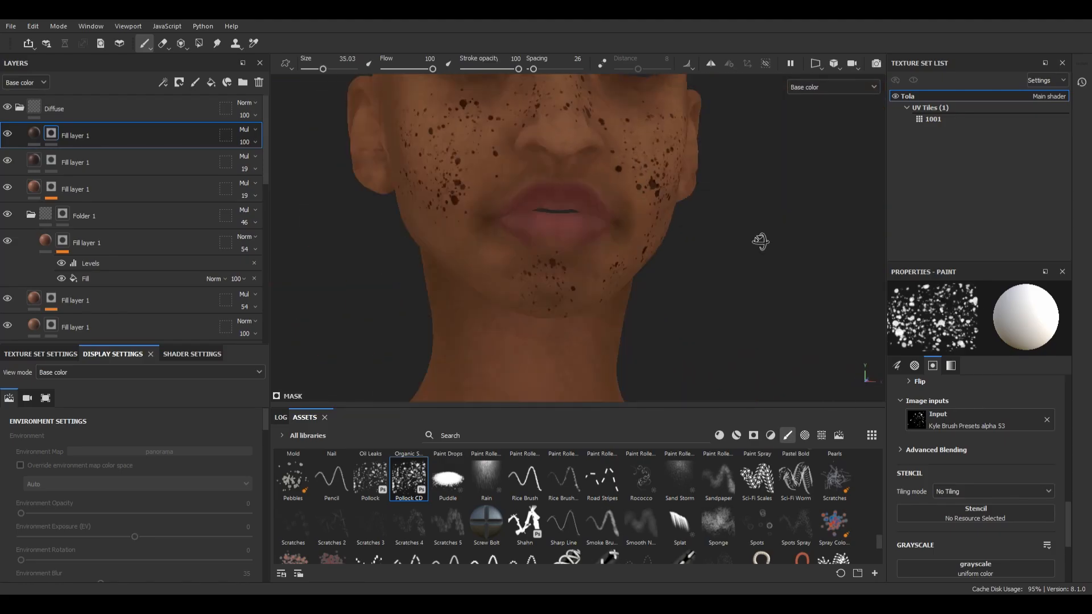
pyautogui.keyDown('alt'); pyautogui.moveTo(654, 182); pyautogui.dragTo(654, 279, button='middle'); pyautogui.keyUp('alt')
# Step: Add a Blur filter to the freckle layer's mask with an intensity of 2.19
pyautogui.rightClick(51, 137)
pyautogui.click(106, 574)
pyautogui.click(972, 321)
pyautogui.scroll(1, 619, 231)
pyautogui.scroll(1, 619, 231)
pyautogui.moveTo(910, 378); pyautogui.dragTo(926, 378)
pyautogui.scroll(-4, 576, 231)
pyautogui.keyDown('alt'); pyautogui.moveTo(576, 232); pyautogui.dragTo(620, 234); pyautogui.keyUp('alt')
# Step: Set the freckle layer's blend mode to Normal and its opacity to 31%
pyautogui.scroll(4, 597, 233)
pyautogui.click(254, 131)
pyautogui.click(253, 150)
pyautogui.click(255, 142)
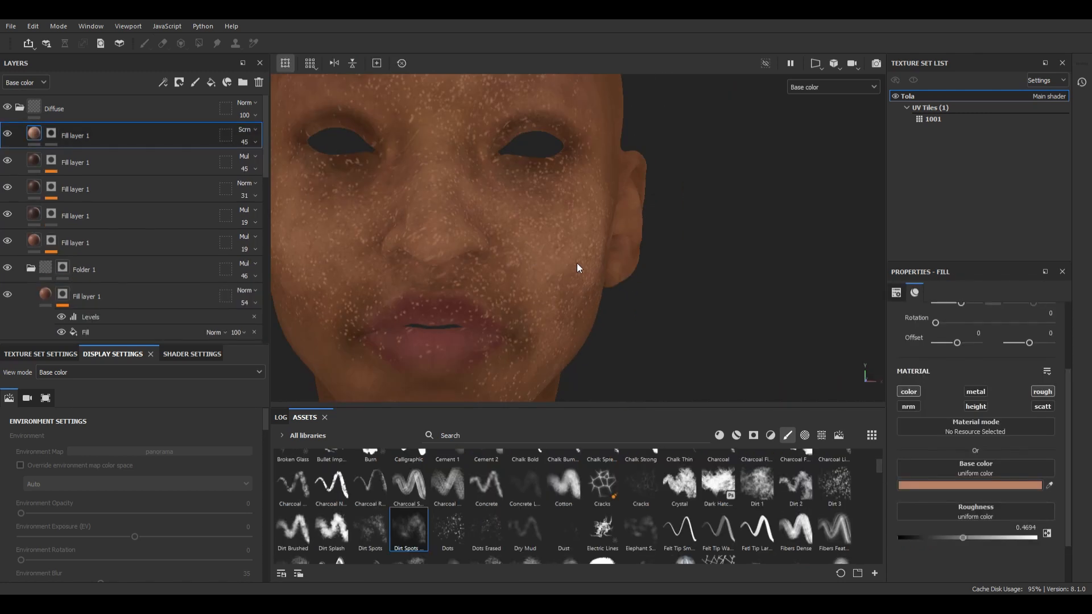
pyautogui.keyDown('alt'); pyautogui.moveTo(688, 233); pyautogui.dragTo(614, 227); pyautogui.keyUp('alt')
pyautogui.click(255, 142)
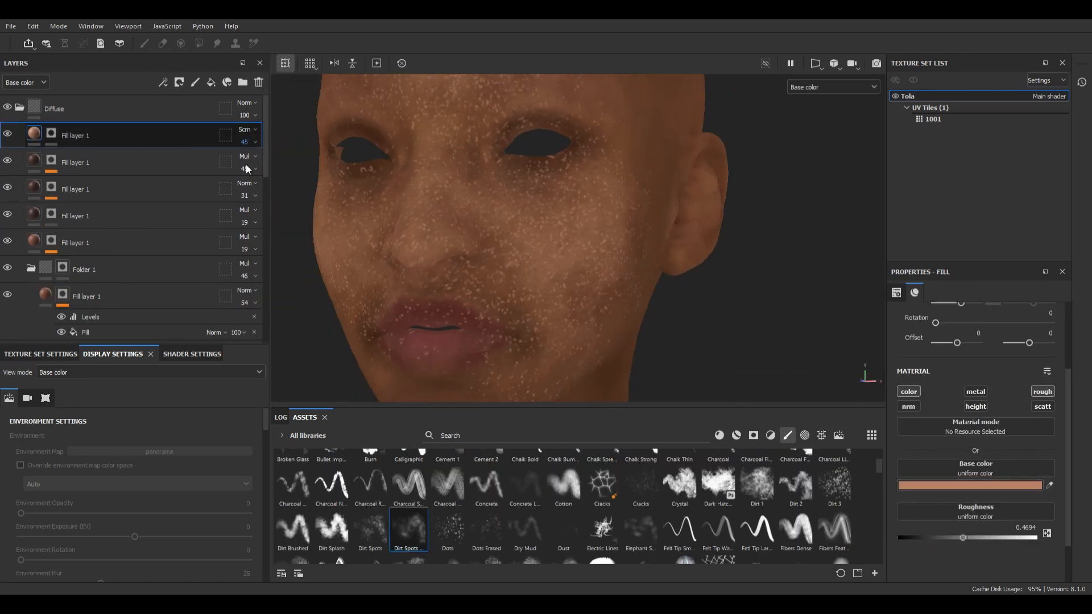
# Step: Add a Blur filter to the light Screen speckle layer's mask and lower the layer's opacity to 11%
pyautogui.moveTo(246, 165); pyautogui.dragTo(239, 160)
pyautogui.rightClick(56, 135)
pyautogui.click(105, 547)
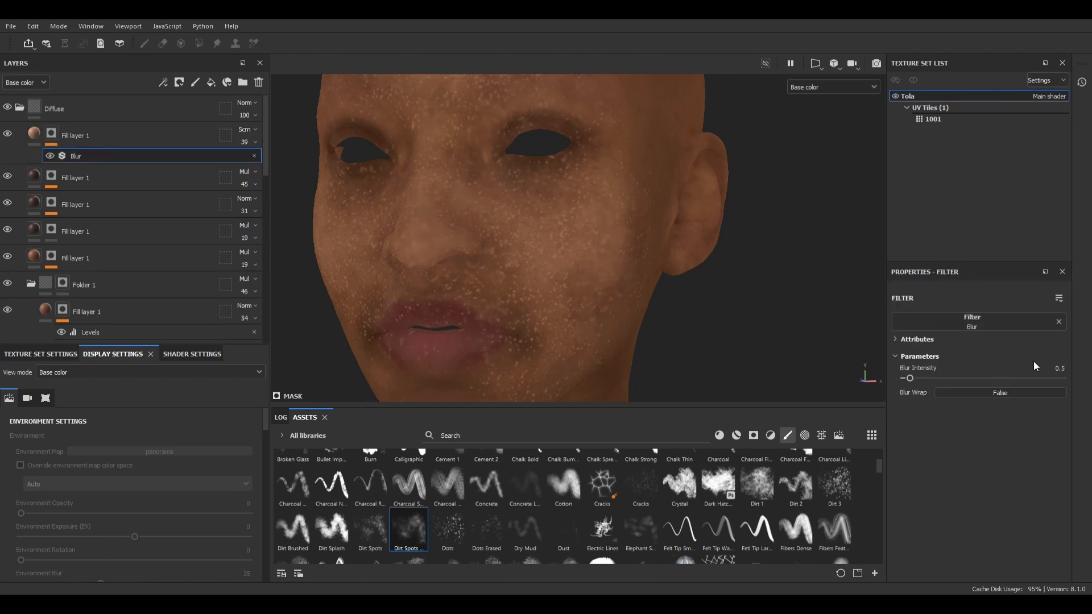
pyautogui.click(254, 142)
pyautogui.moveTo(247, 164); pyautogui.dragTo(238, 163)
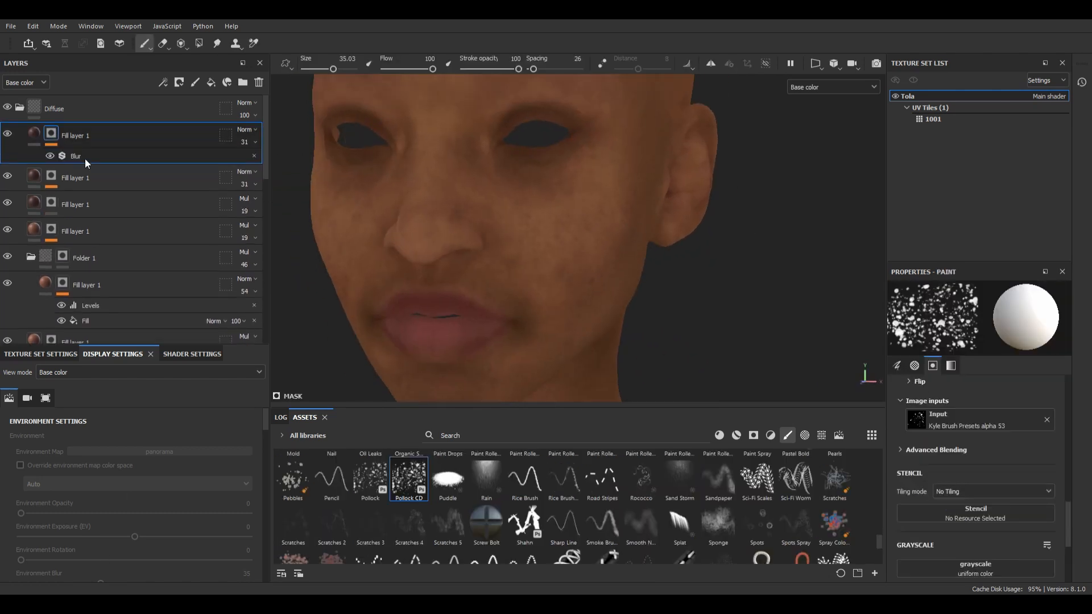
# Step: Remove the copied freckle layer's Blur and paint sparse dark spots across the face with a Kyle's spatter brush
pyautogui.press('Delete')
pyautogui.scroll(3, 733, 523)
pyautogui.click(718, 472)
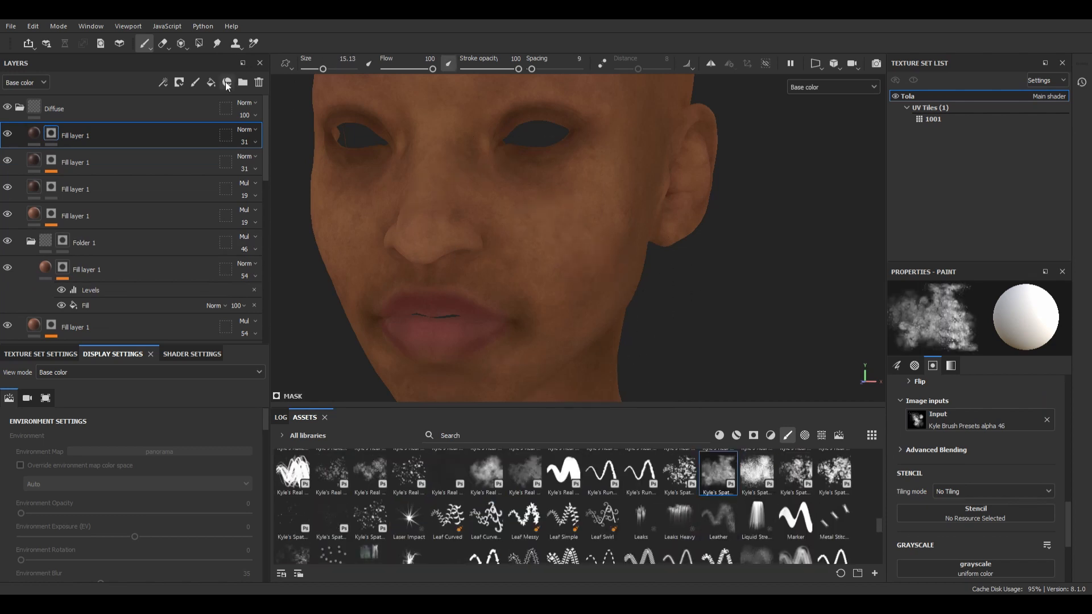
pyautogui.click(292, 517)
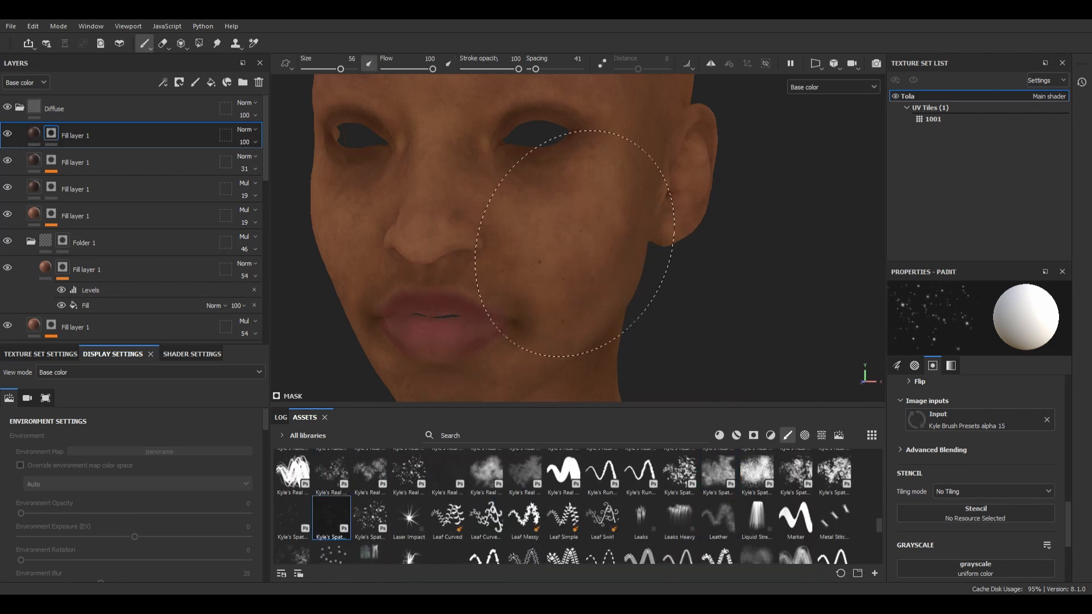
pyautogui.keyDown('alt'); pyautogui.moveTo(544, 267); pyautogui.dragTo(538, 181); pyautogui.keyUp('alt')
pyautogui.moveTo(616, 155)
pyautogui.keyDown('alt'); pyautogui.mouseDown()
pyautogui.moveTo(541, 165)
pyautogui.moveTo(654, 227)
pyautogui.moveTo(676, 269)
pyautogui.moveTo(758, 220)
pyautogui.moveTo(722, 245)
pyautogui.mouseUp(); pyautogui.keyUp('alt')
# Step: Set the dark spots layer to Multiply at 45% opacity and add a Blur filter to its mask
pyautogui.click(246, 130)
pyautogui.click(257, 187)
pyautogui.rightClick(51, 134)
pyautogui.click(108, 421)
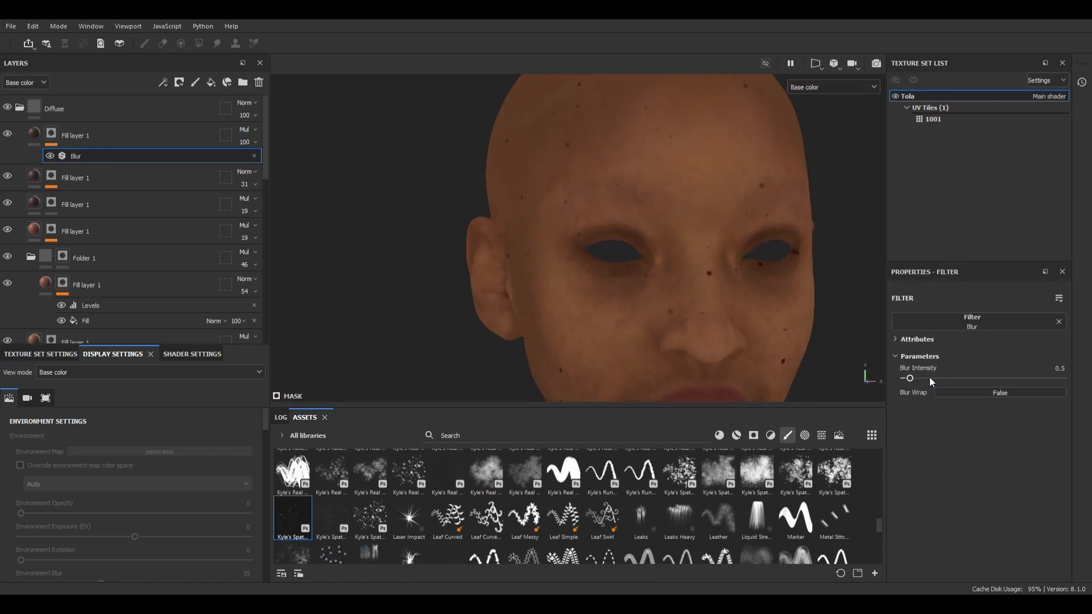
pyautogui.click(254, 142)
pyautogui.click(259, 166)
pyautogui.keyDown('alt'); pyautogui.moveTo(682, 239); pyautogui.dragTo(614, 245); pyautogui.keyUp('alt')
# Step: Duplicate the dark spots layer and clear the copy's mask
pyautogui.click(34, 135)
pyautogui.hotkey('ctrl', 'd')
pyautogui.rightClick(51, 134)
pyautogui.click(107, 257)
# Step: Try several Kyle's texture brushes on the duplicated layer's mask over the face
pyautogui.click(487, 475)
pyautogui.click(525, 474)
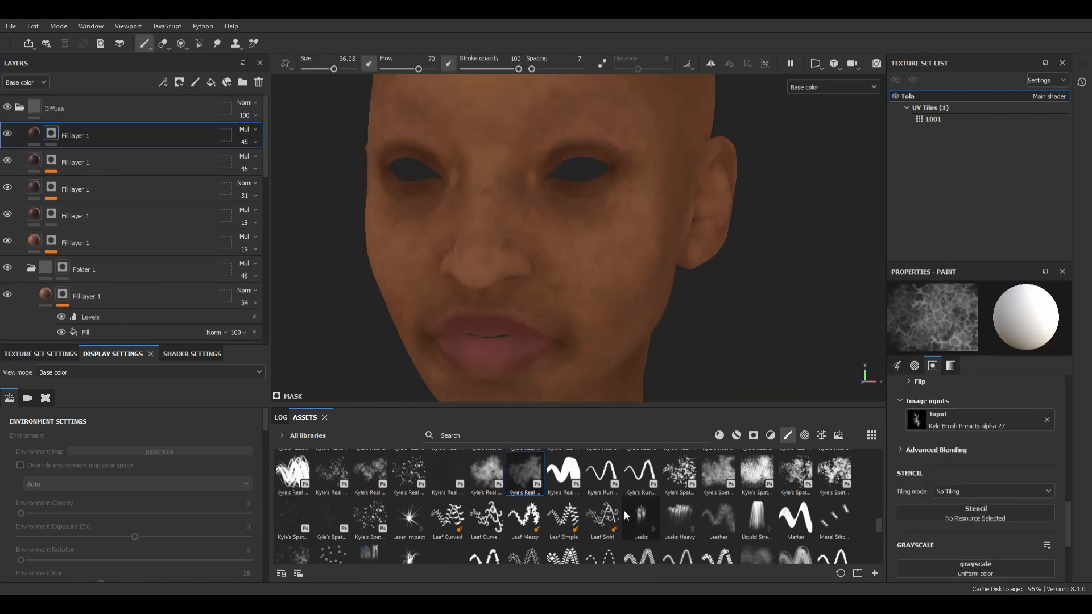
pyautogui.scroll(3, 623, 510)
pyautogui.click(679, 537)
pyautogui.click(551, 244)
pyautogui.scroll(2, 602, 495)
pyautogui.click(602, 475)
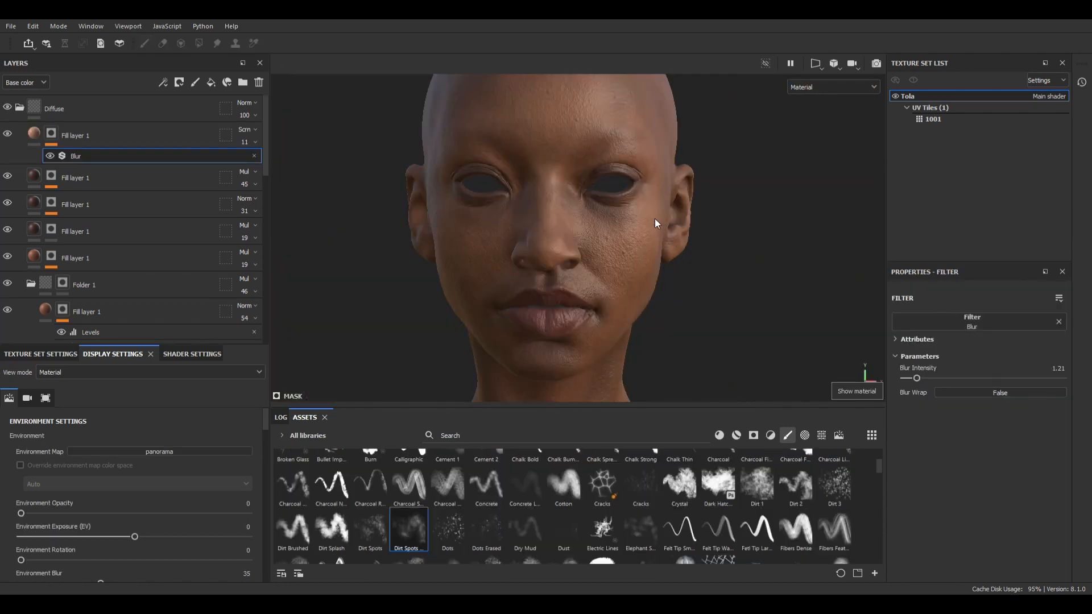
pyautogui.keyDown('alt'); pyautogui.moveTo(658, 219); pyautogui.dragTo(499, 257); pyautogui.keyUp('alt')
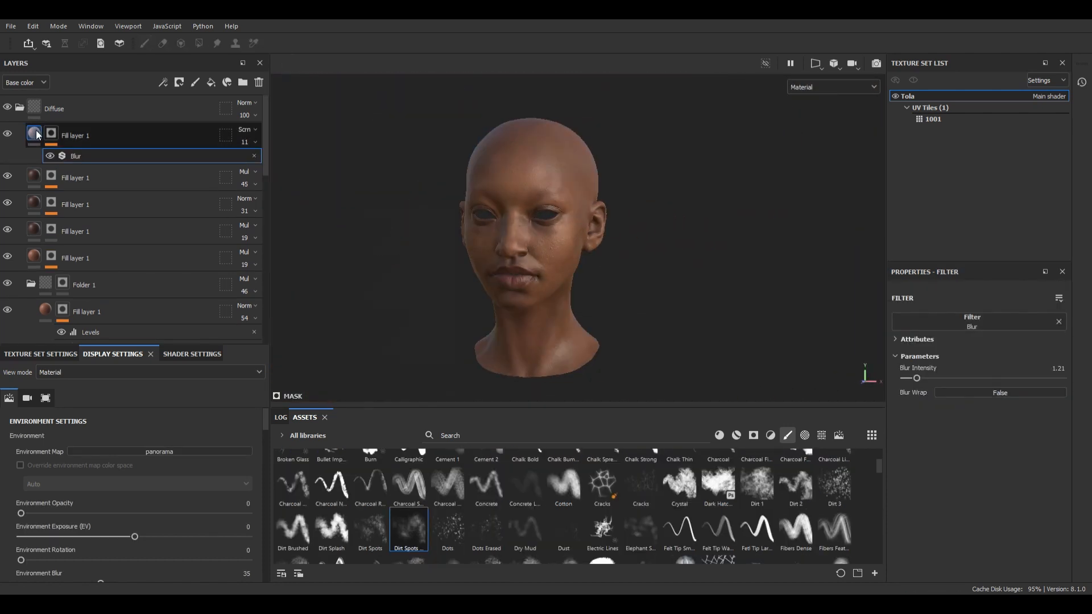
# Step: Duplicate the Screen speckle layer as a Normal 100% layer, mask it with a Moisture Noise fill and adjust the noise tiling
pyautogui.click(35, 134)
pyautogui.hotkey('ctrl', 'd')
pyautogui.click(53, 137)
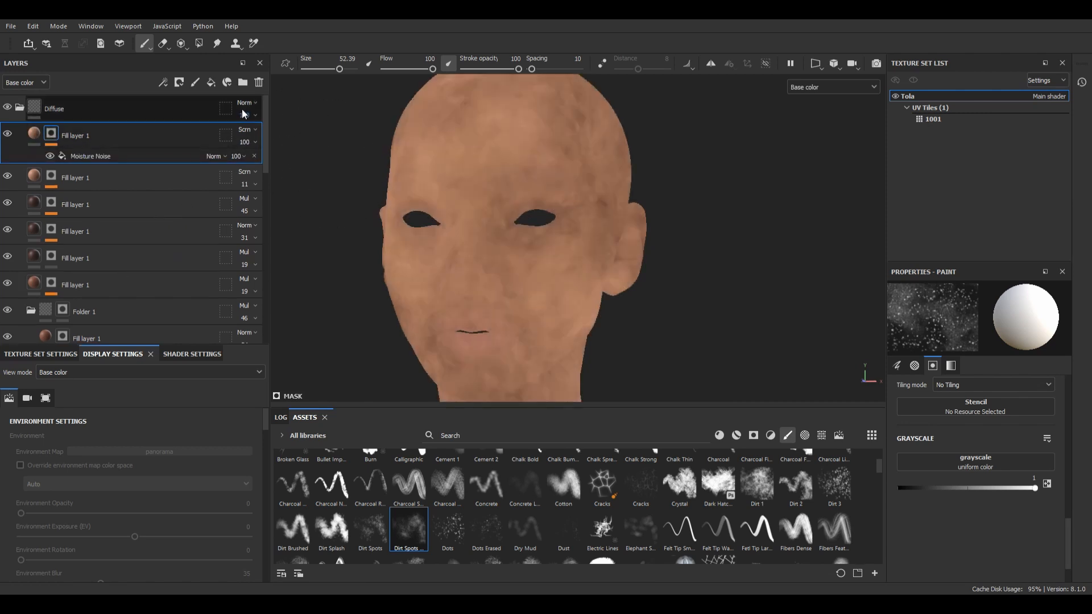
pyautogui.click(34, 134)
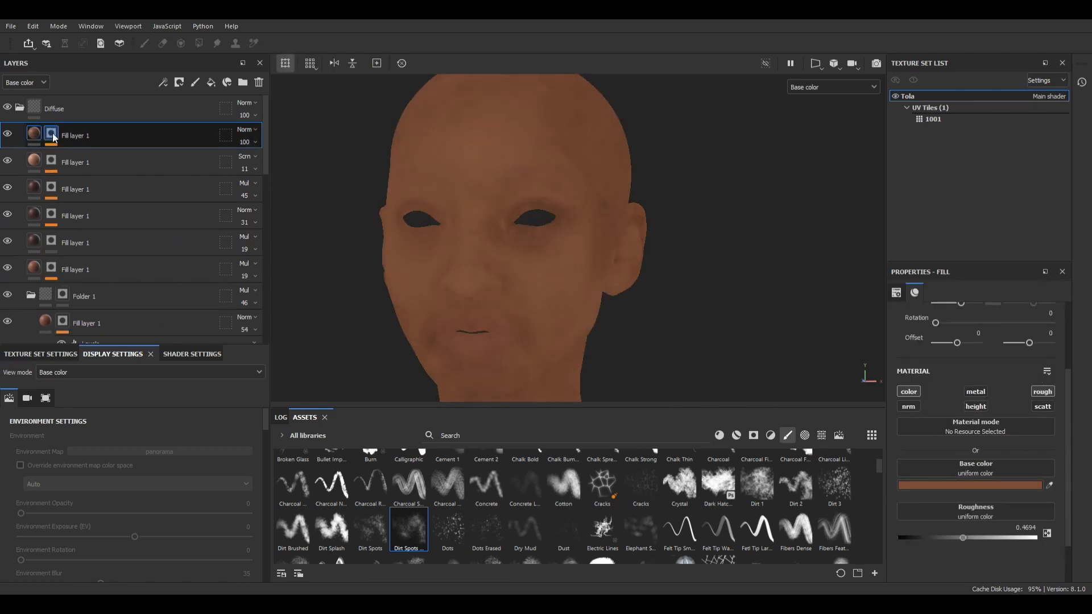
pyautogui.moveTo(960, 405); pyautogui.dragTo(970, 406)
# Step: Group the Moisture Noise layer in a new folder at the top of the Diffuse group, with the layer set to Multiply
pyautogui.click(106, 134)
pyautogui.click(243, 83)
pyautogui.moveTo(95, 165); pyautogui.dragTo(176, 140)
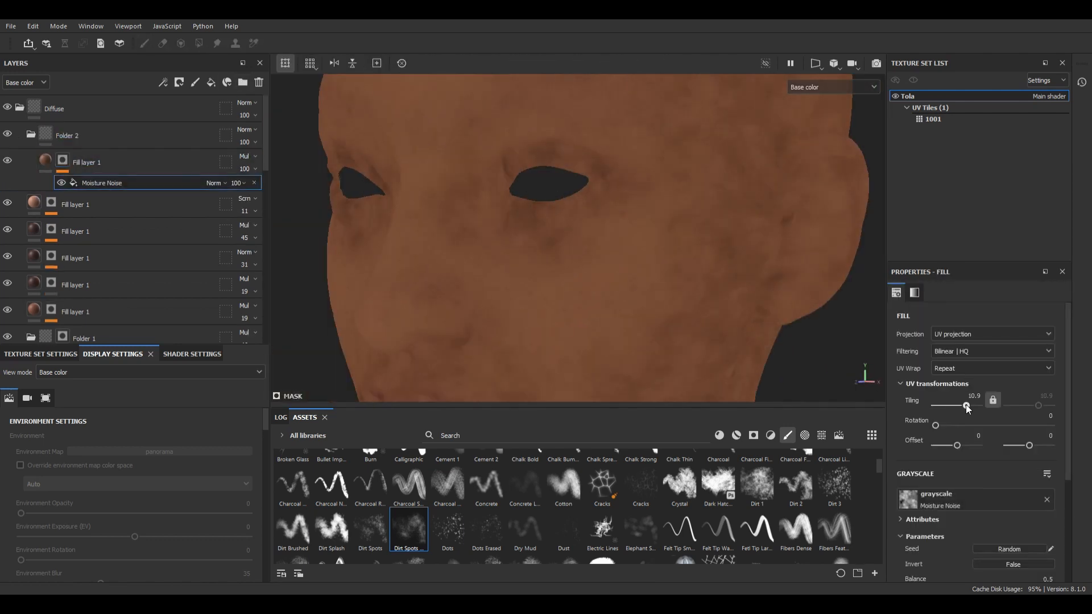
pyautogui.click(82, 134)
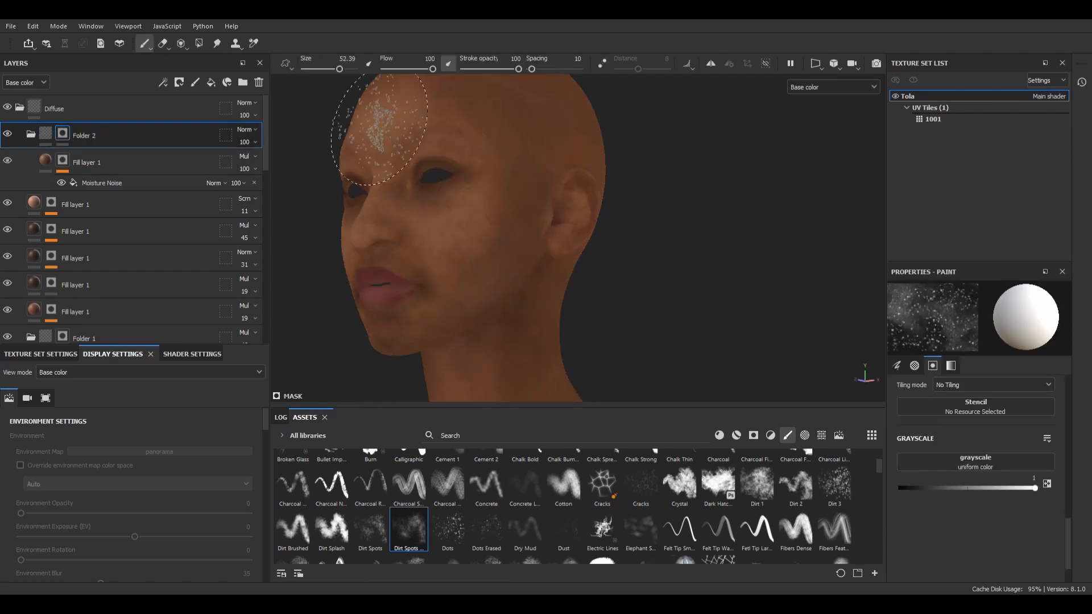
# Step: Try painting the moisture noise back through Folder 2's black mask with the dirt spots brush across the cheek and neck, with symmetry enabled
pyautogui.keyDown('alt'); pyautogui.moveTo(511, 250); pyautogui.dragTo(454, 250); pyautogui.keyUp('alt')
pyautogui.keyDown('alt'); pyautogui.moveTo(483, 297); pyautogui.dragTo(536, 285); pyautogui.keyUp('alt')
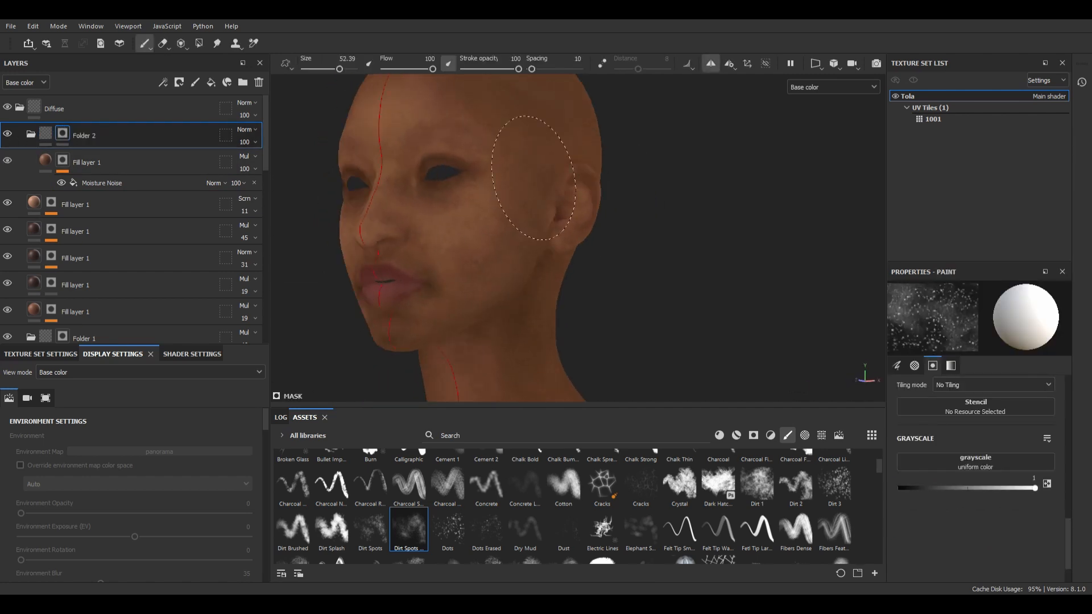
pyautogui.moveTo(512, 341)
pyautogui.keyDown('ctrl'); pyautogui.keyDown('alt'); pyautogui.mouseDown()
pyautogui.moveTo(506, 227)
pyautogui.moveTo(495, 352)
pyautogui.mouseUp(); pyautogui.keyUp('alt'); pyautogui.keyUp('ctrl')
pyautogui.click(711, 64)
pyautogui.keyDown('alt'); pyautogui.moveTo(485, 227); pyautogui.dragTo(585, 187); pyautogui.keyUp('alt')
pyautogui.scroll(5, 585, 226)
pyautogui.keyDown('alt'); pyautogui.moveTo(545, 229); pyautogui.dragTo(455, 239); pyautogui.keyUp('alt')
pyautogui.scroll(4, 429, 246)
pyautogui.scroll(-4, 430, 246)
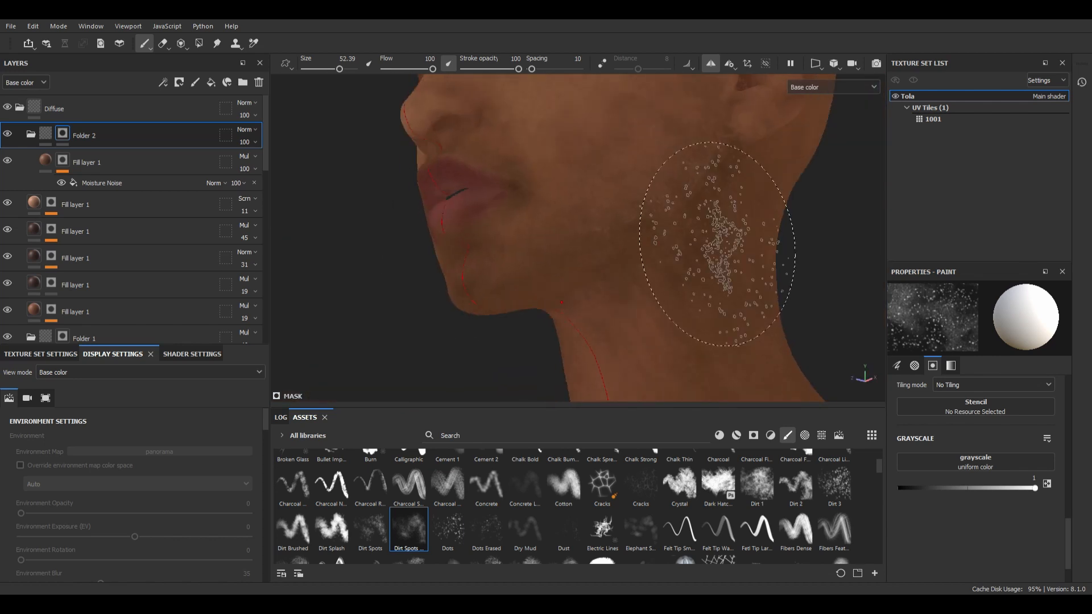
# Step: Try a Blur filter on Folder 2's mask and reduce its blur intensity
pyautogui.rightClick(64, 135)
pyautogui.click(122, 580)
pyautogui.click(975, 322)
pyautogui.click(1025, 360)
pyautogui.scroll(-4, 807, 302)
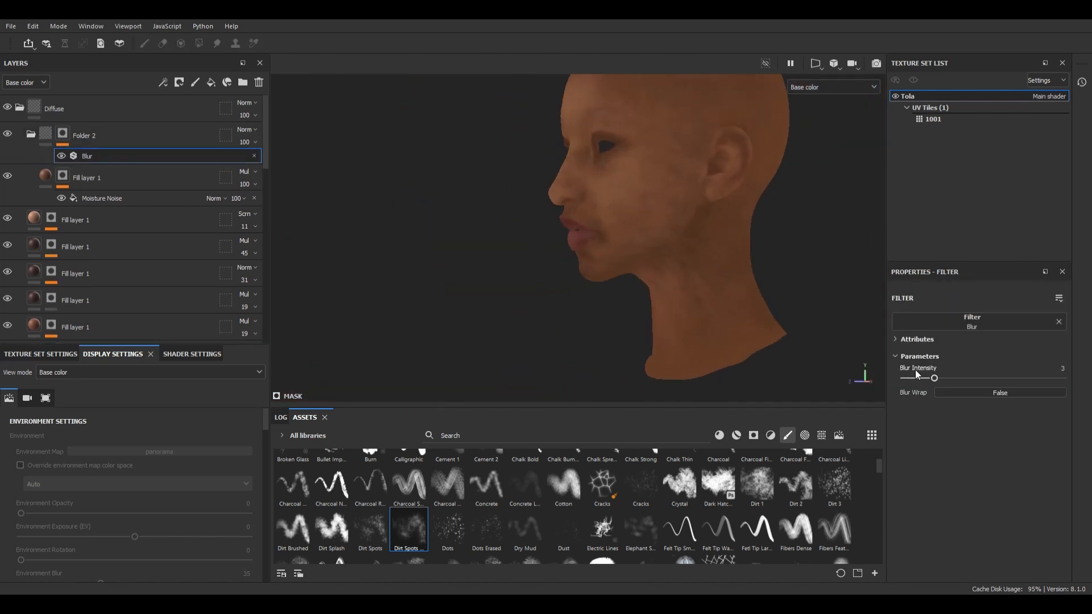
pyautogui.click(916, 377)
# Step: Delete Folder 2 with its Moisture Noise layer from the Diffuse group
pyautogui.click(62, 134)
pyautogui.click(259, 83)
pyautogui.keyDown('alt'); pyautogui.moveTo(568, 227); pyautogui.dragTo(700, 225); pyautogui.keyUp('alt')
pyautogui.scroll(3, 700, 224)
pyautogui.scroll(-4, 700, 228)
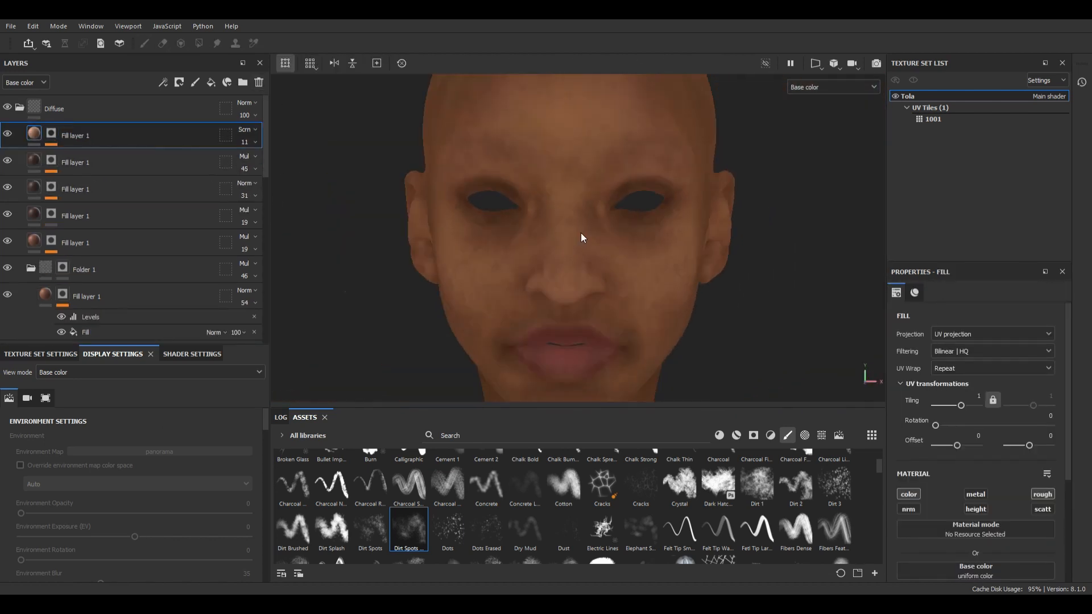
# Step: Create a new folder named Roughness above the Diffuse group and collapse Diffuse
pyautogui.click(242, 82)
pyautogui.moveTo(117, 135); pyautogui.dragTo(100, 114)
pyautogui.click(20, 135)
pyautogui.doubleClick(61, 108)
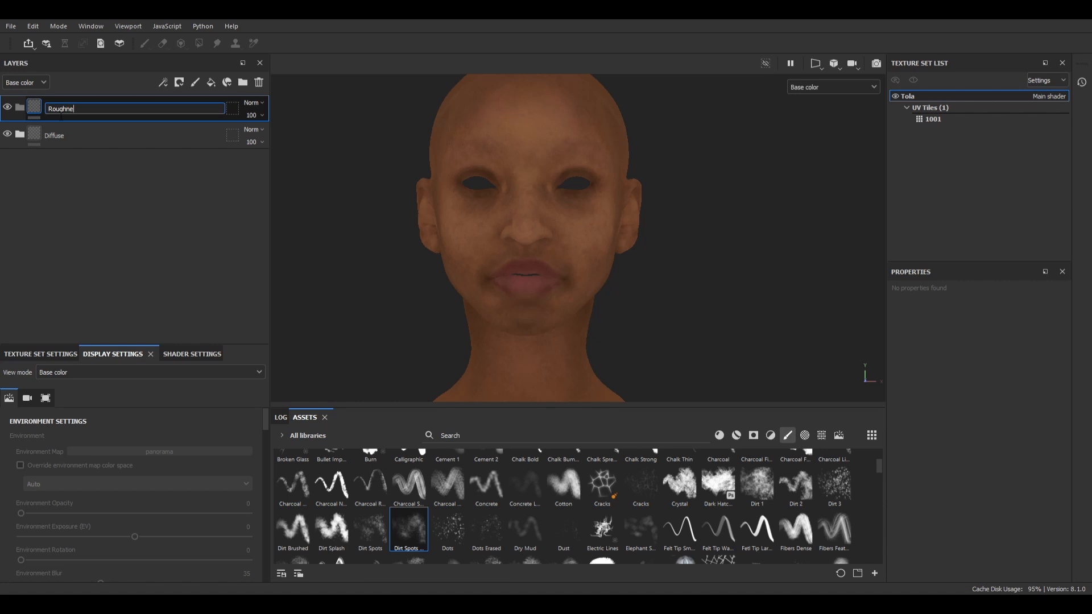
pyautogui.press('Return')
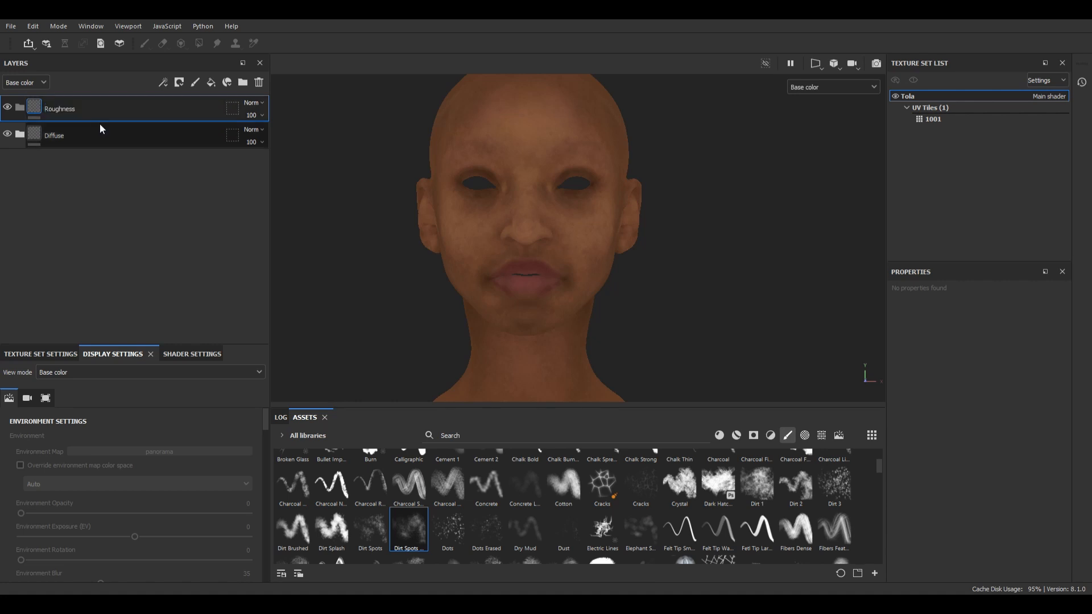
# Step: Add a fill layer in the Roughness folder with only the roughness channel enabled and set its roughness to 0.5347
pyautogui.click(208, 85)
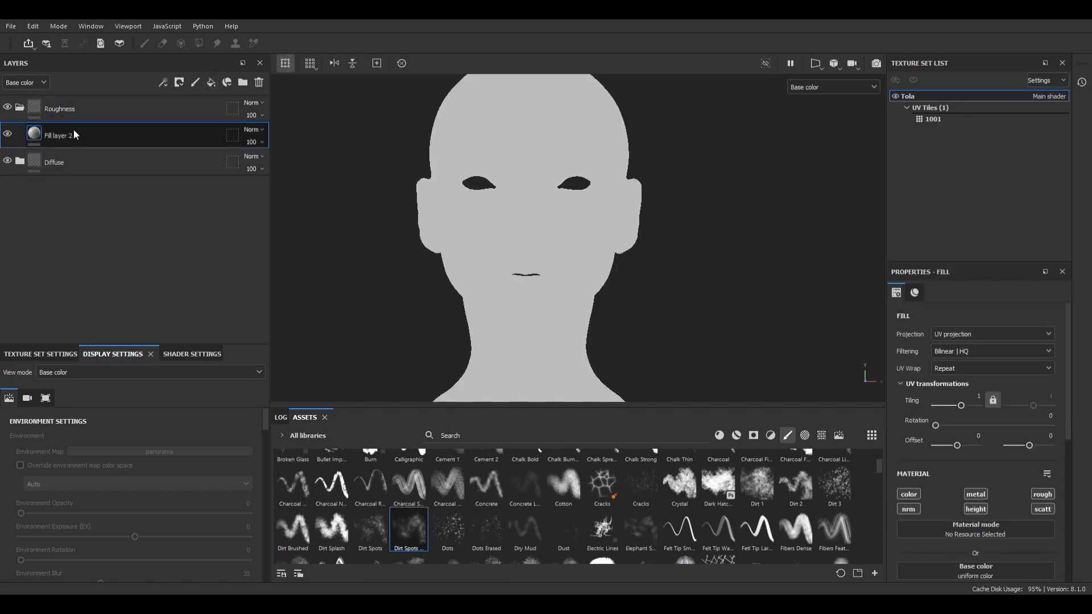
pyautogui.click(970, 510)
pyautogui.click(973, 495)
pyautogui.click(911, 495)
pyautogui.click(912, 509)
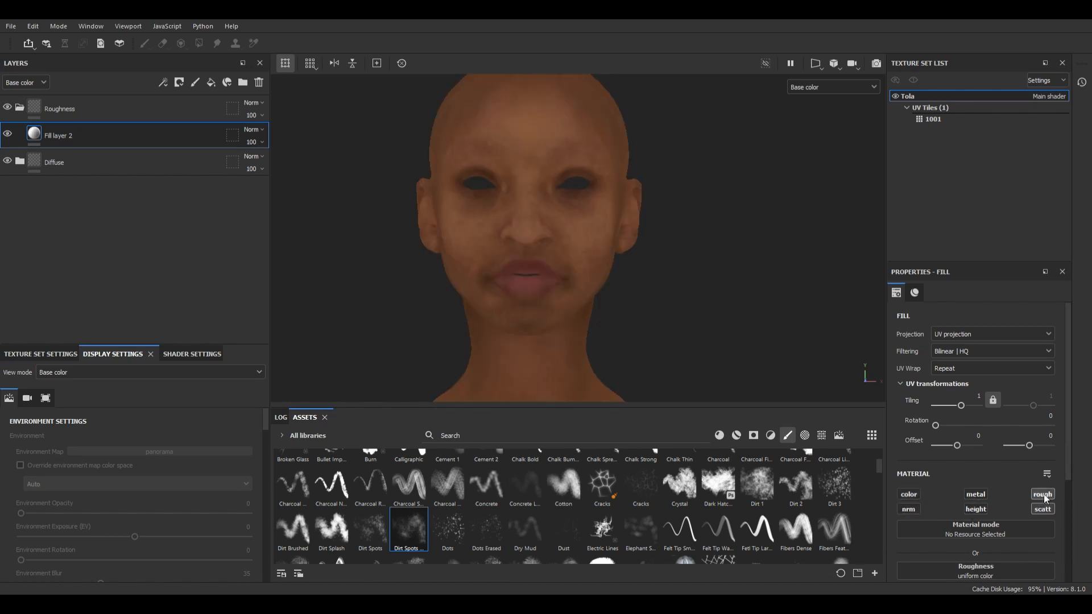
pyautogui.click(1042, 494)
pyautogui.click(909, 494)
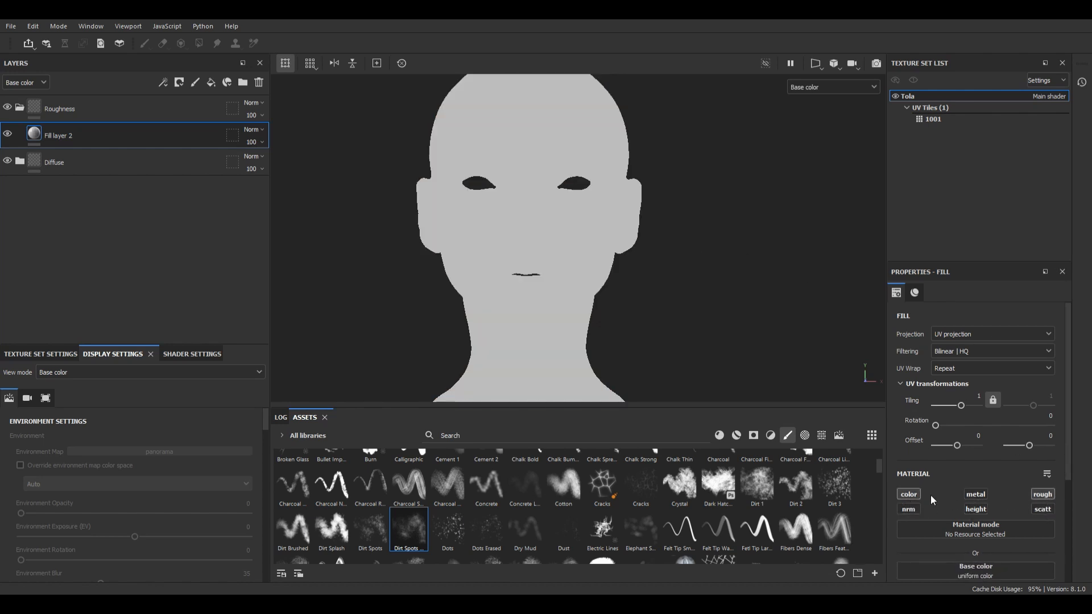
pyautogui.scroll(-3, 944, 496)
pyautogui.moveTo(968, 535); pyautogui.dragTo(971, 537)
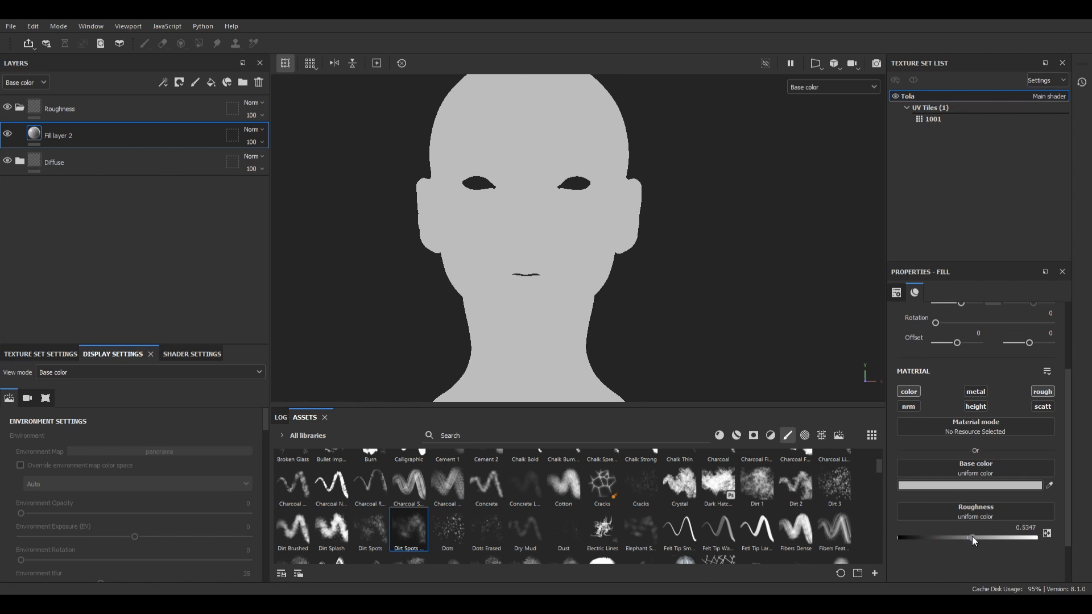
pyautogui.click(909, 391)
# Step: Examine the head in the Roughness channel and the full material view, checking how the skin surface catches light
pyautogui.press('c')
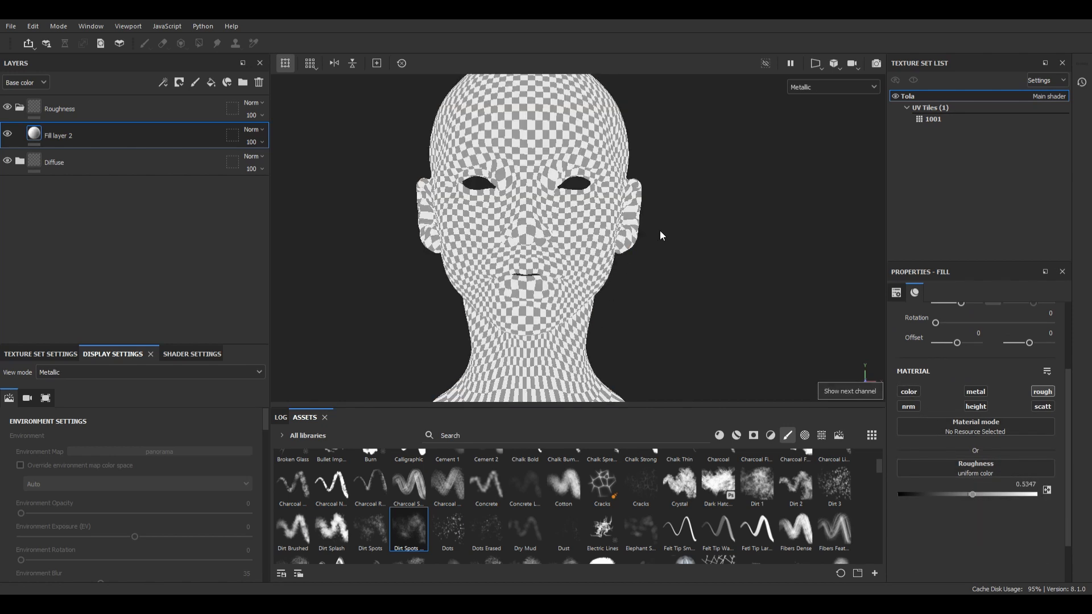
pyautogui.press('c')
pyautogui.keyDown('alt'); pyautogui.moveTo(638, 243); pyautogui.dragTo(673, 258); pyautogui.keyUp('alt')
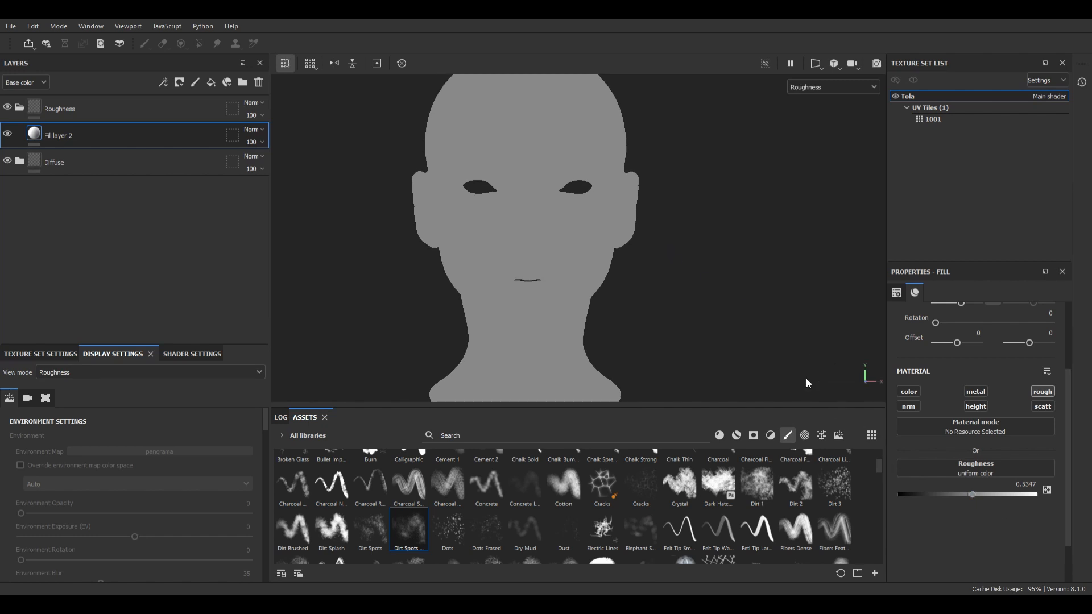
pyautogui.press('m')
pyautogui.keyDown('alt'); pyautogui.moveTo(722, 296); pyautogui.dragTo(594, 278); pyautogui.keyUp('alt')
pyautogui.scroll(5, 588, 270)
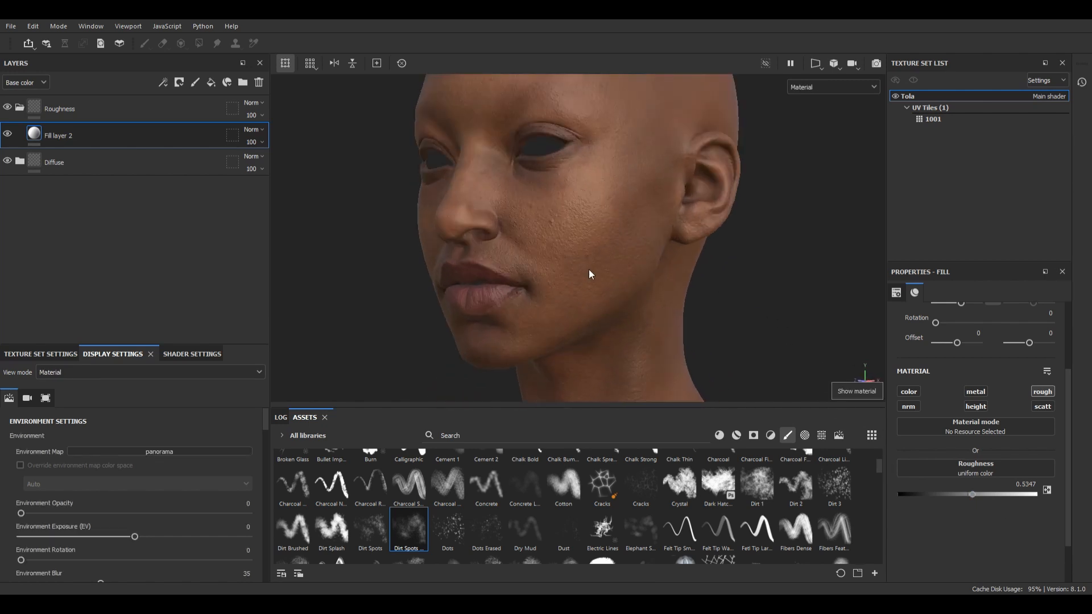
pyautogui.keyDown('alt'); pyautogui.moveTo(530, 266); pyautogui.dragTo(629, 302); pyautogui.keyUp('alt')
pyautogui.scroll(-5, 608, 239)
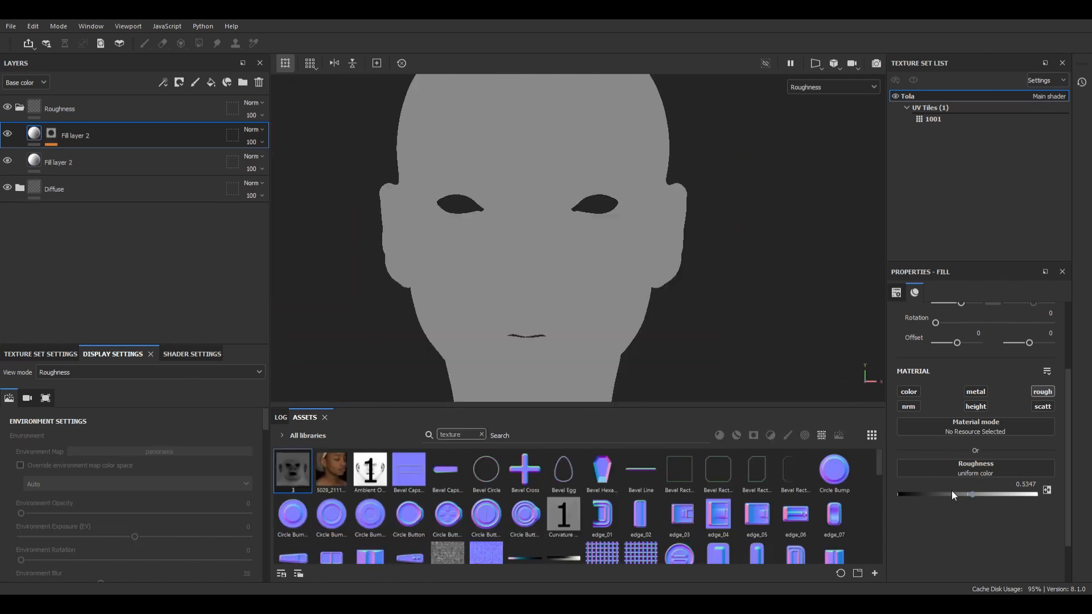
# Step: Lower the unmasked base fill layer's roughness to about 0.3755
pyautogui.click(951, 491)
pyautogui.moveTo(951, 490)
pyautogui.mouseDown()
pyautogui.moveTo(941, 492)
pyautogui.moveTo(1011, 496)
pyautogui.moveTo(949, 495)
pyautogui.mouseUp()
pyautogui.click(41, 165)
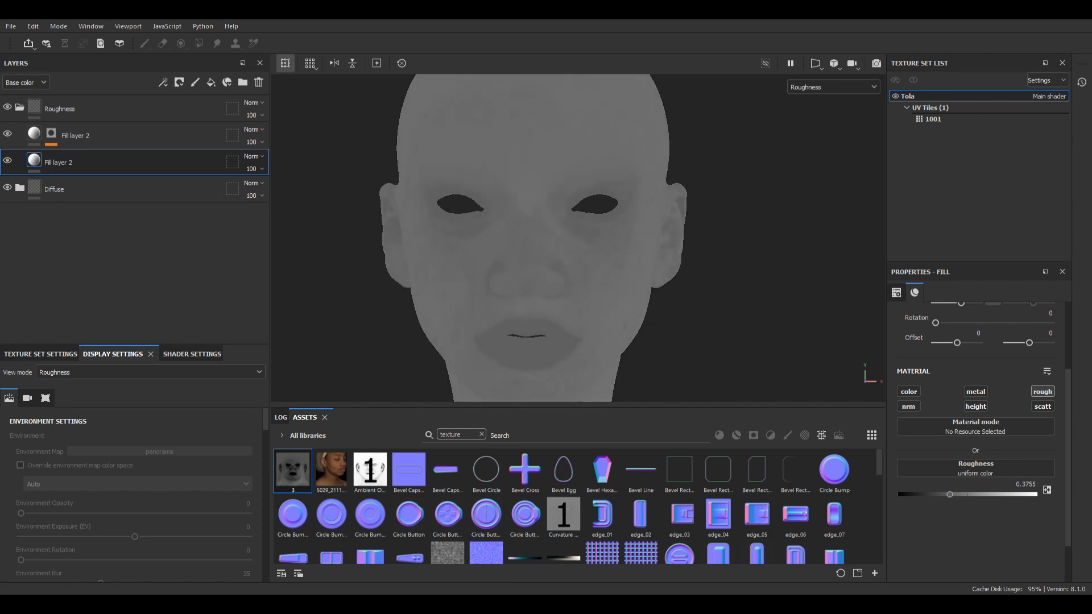
pyautogui.scroll(-2, 691, 228)
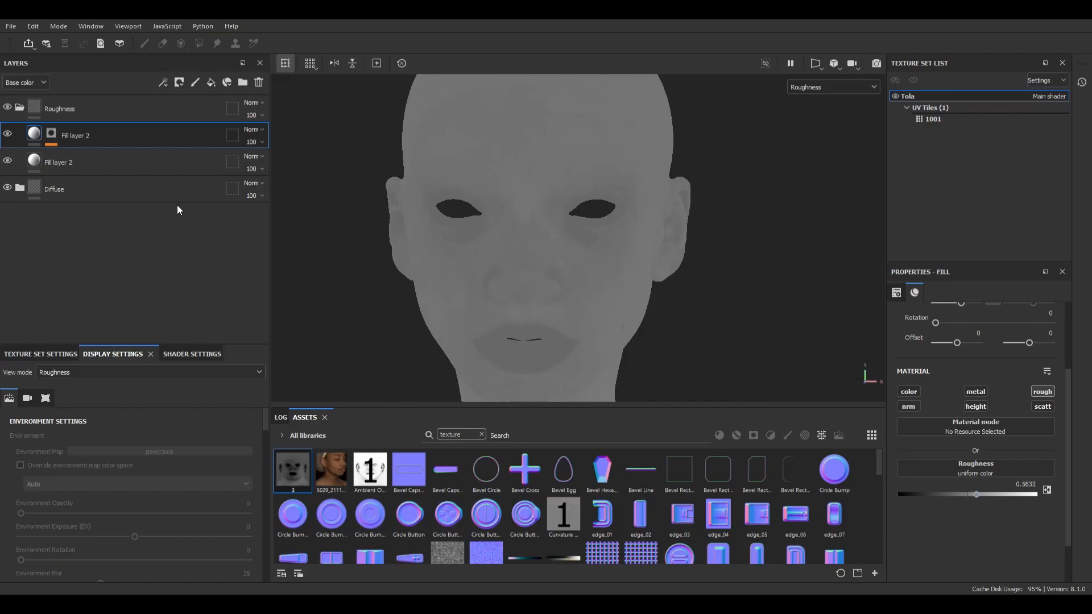
pyautogui.click(63, 163)
pyautogui.moveTo(954, 493); pyautogui.dragTo(950, 493)
# Step: Set the masked fill layer's roughness to 0.6041 and check the skin around the eye in material view
pyautogui.click(54, 137)
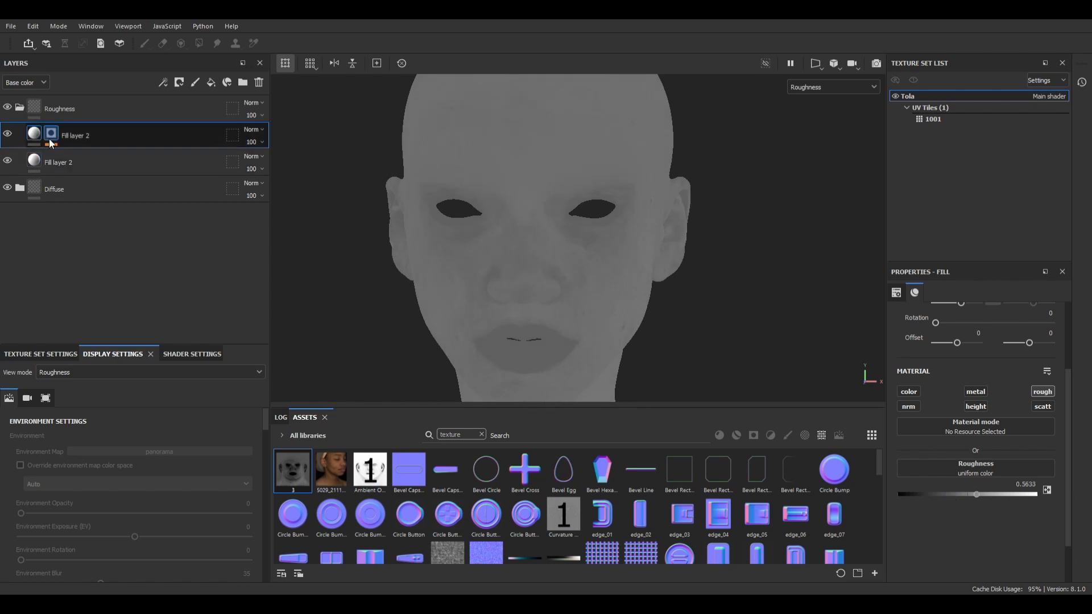
pyautogui.moveTo(977, 494); pyautogui.dragTo(982, 495)
pyautogui.keyDown('alt'); pyautogui.moveTo(718, 280); pyautogui.dragTo(583, 275); pyautogui.keyUp('alt')
pyautogui.scroll(-2, 694, 261)
pyautogui.scroll(2, 684, 262)
pyautogui.press('m')
pyautogui.scroll(5, 537, 212)
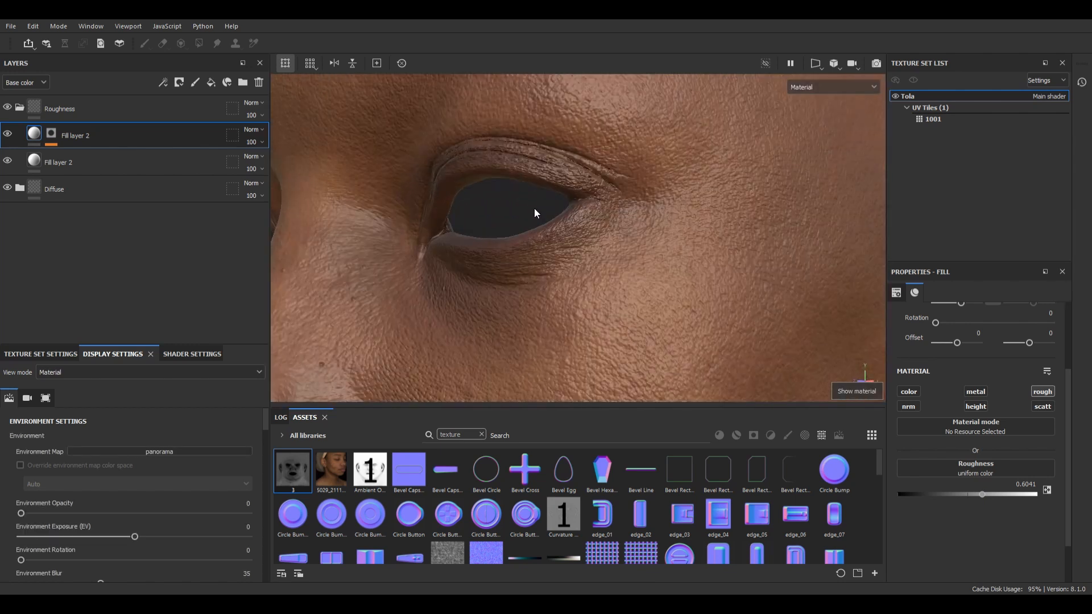
pyautogui.keyDown('alt'); pyautogui.moveTo(536, 212); pyautogui.dragTo(631, 232); pyautogui.keyUp('alt')
pyautogui.scroll(-4, 448, 173)
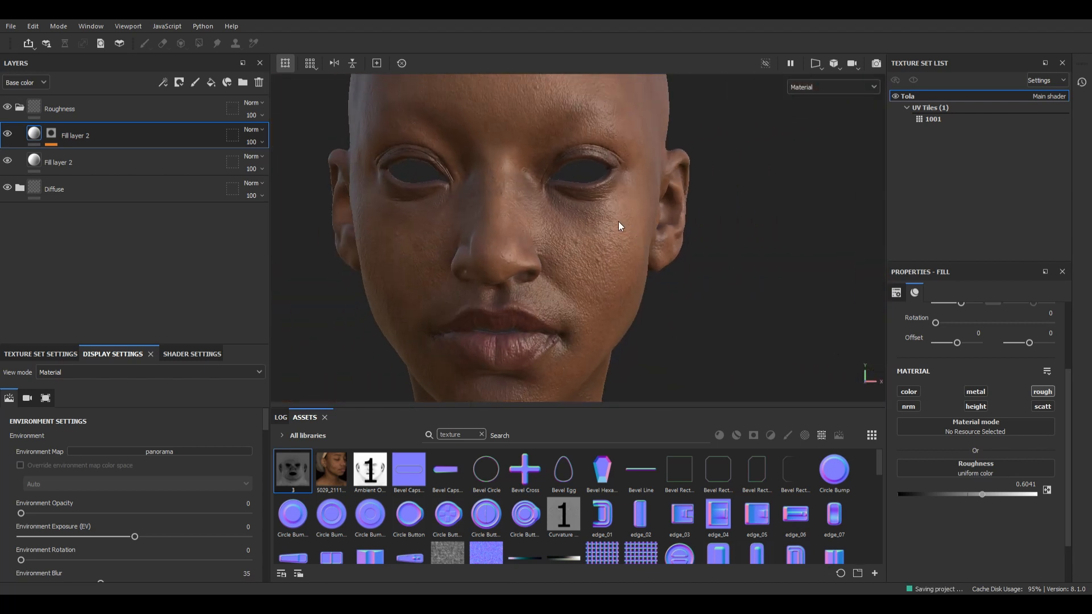
# Step: Place a new folder named Specular at the top of the layer stack and collapse the Roughness folder
pyautogui.moveTo(129, 135); pyautogui.dragTo(85, 101)
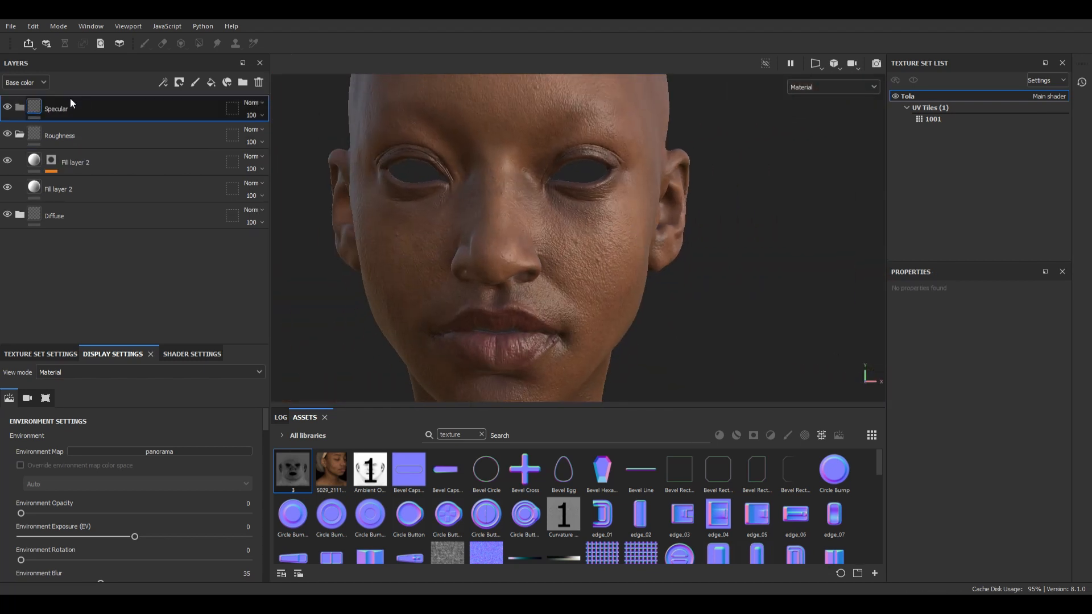
pyautogui.click(19, 134)
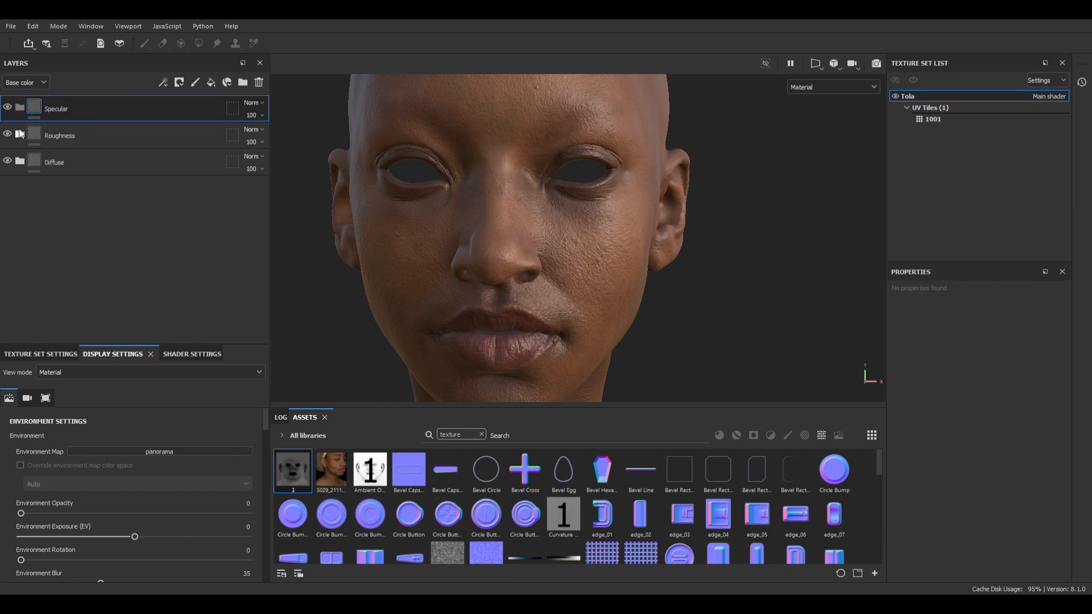
pyautogui.click(195, 84)
pyautogui.click(262, 87)
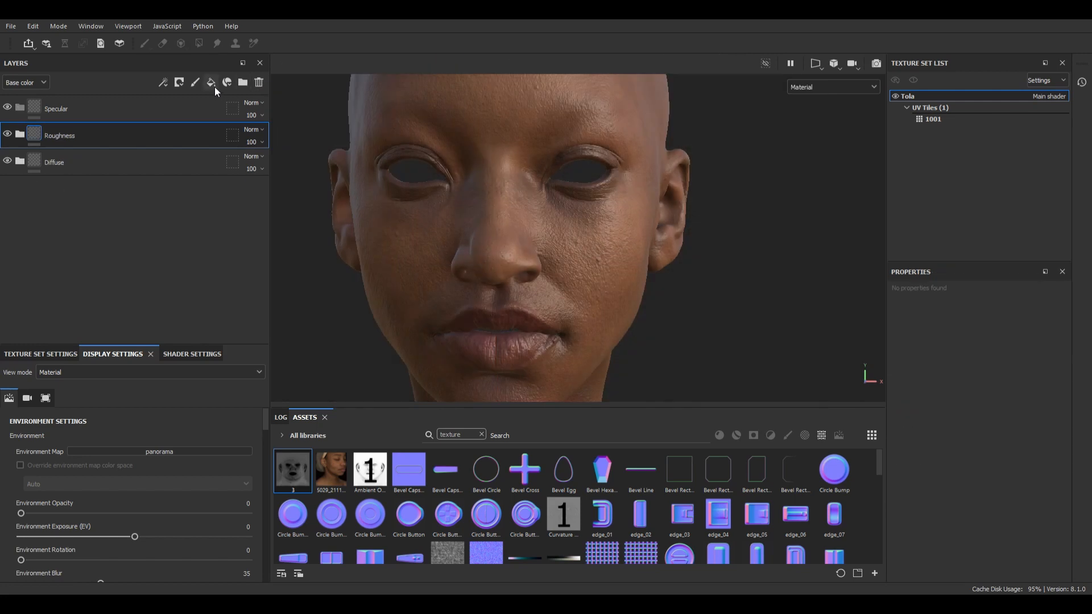
# Step: Add a fill layer inside the Specular folder with only the color channel enabled and display the Base color channel
pyautogui.click(210, 82)
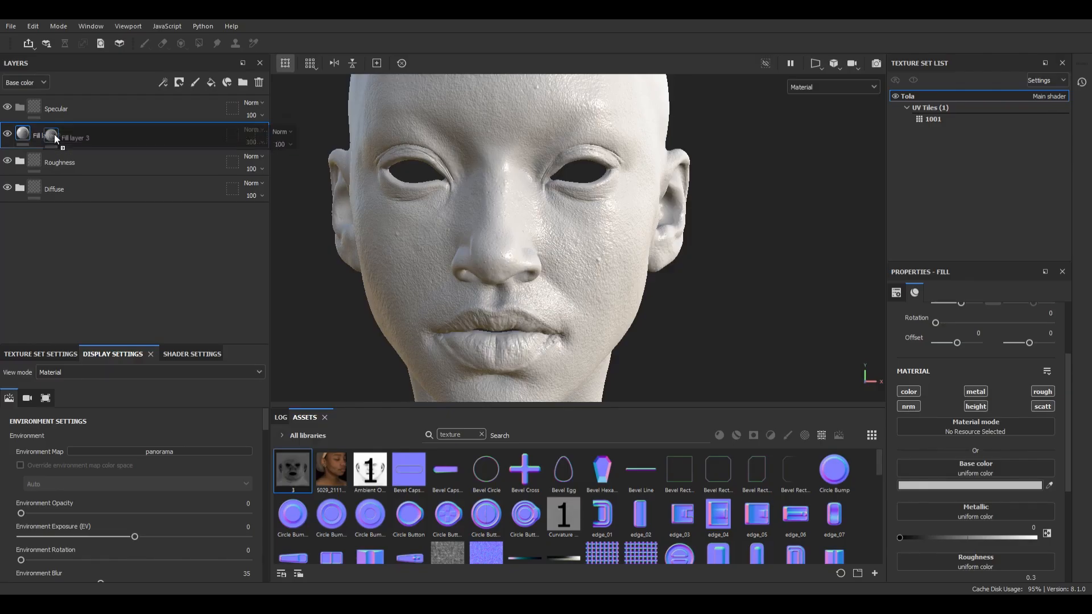
pyautogui.moveTo(54, 134)
pyautogui.mouseDown()
pyautogui.moveTo(46, 114)
pyautogui.moveTo(37, 134)
pyautogui.mouseUp()
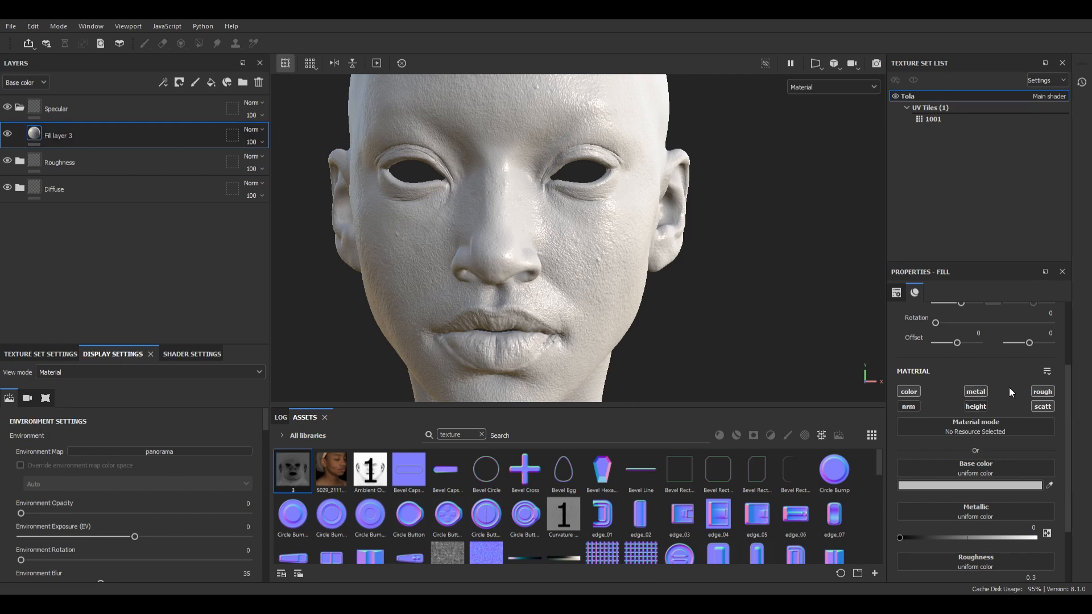
pyautogui.click(1042, 391)
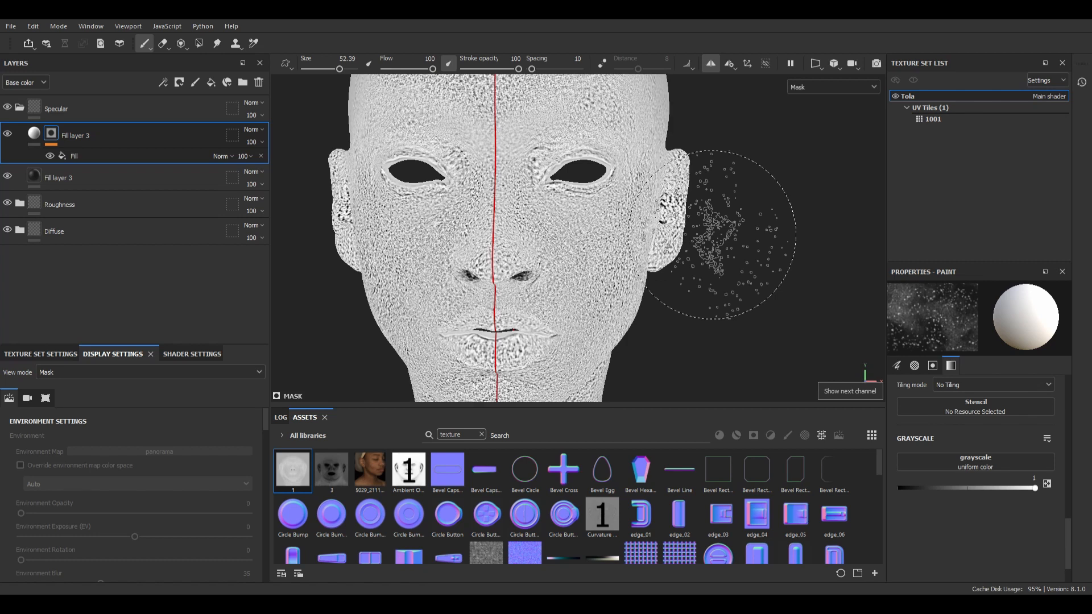
pyautogui.press('c')
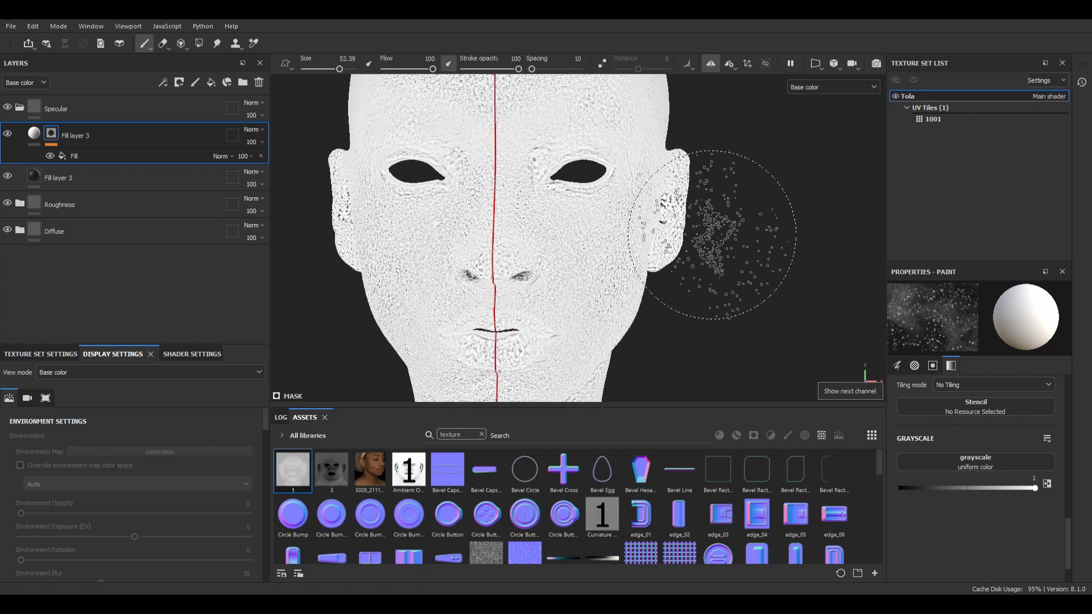
# Step: Add a Levels adjustment to the Specular fill layer's texture mask and set its midtone value to 1.739
pyautogui.keyDown('alt'); pyautogui.moveTo(709, 263); pyautogui.dragTo(643, 246); pyautogui.keyUp('alt')
pyautogui.keyDown('alt'); pyautogui.moveTo(643, 246); pyautogui.dragTo(647, 205, button='middle'); pyautogui.keyUp('alt')
pyautogui.scroll(2, 647, 203)
pyautogui.scroll(6, 646, 203)
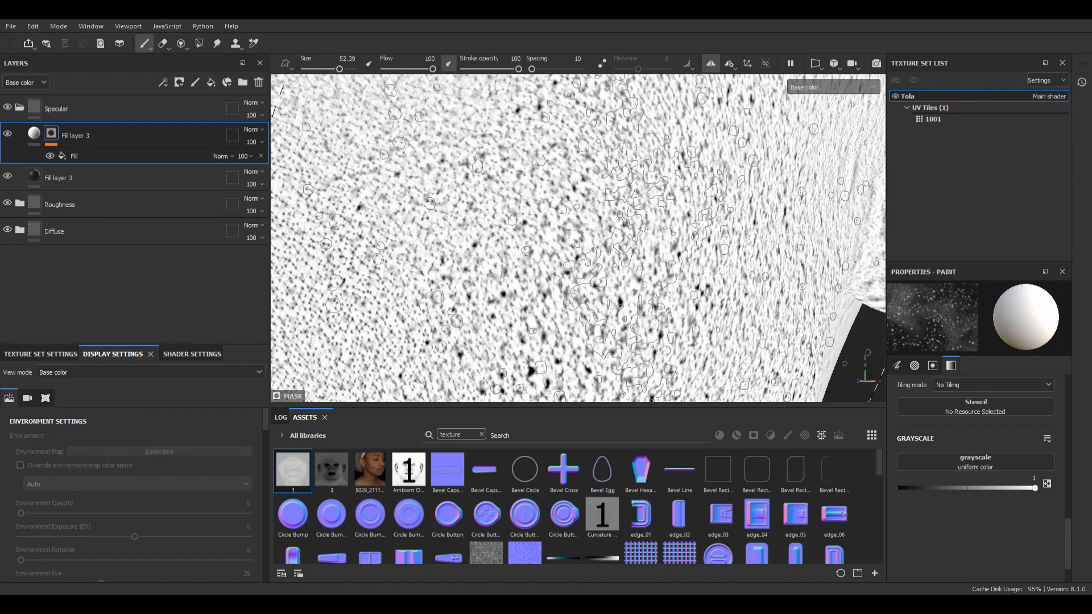
pyautogui.click(104, 155)
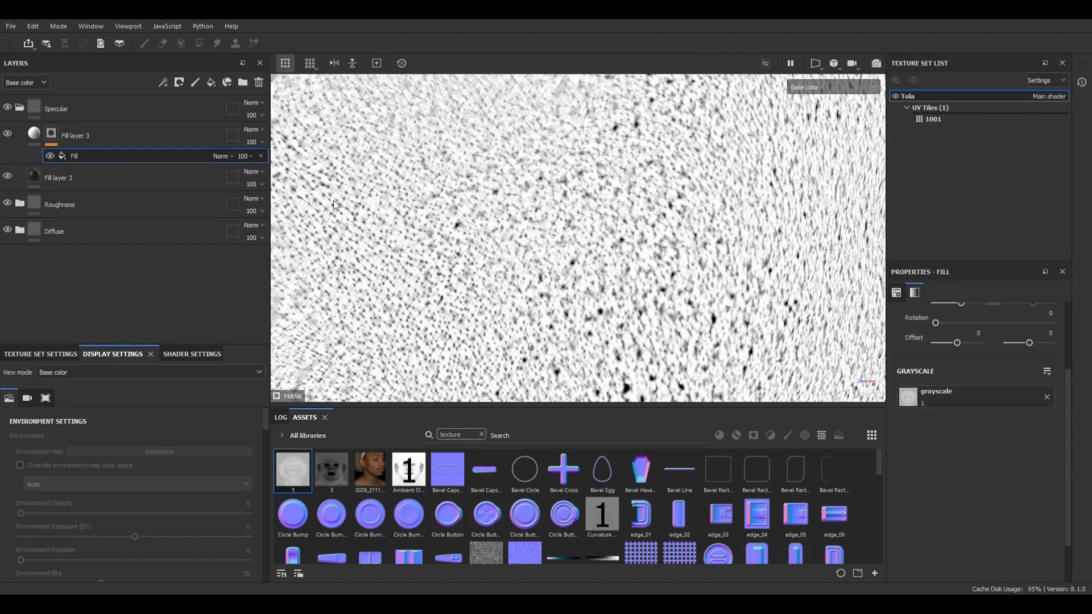
pyautogui.click(98, 135)
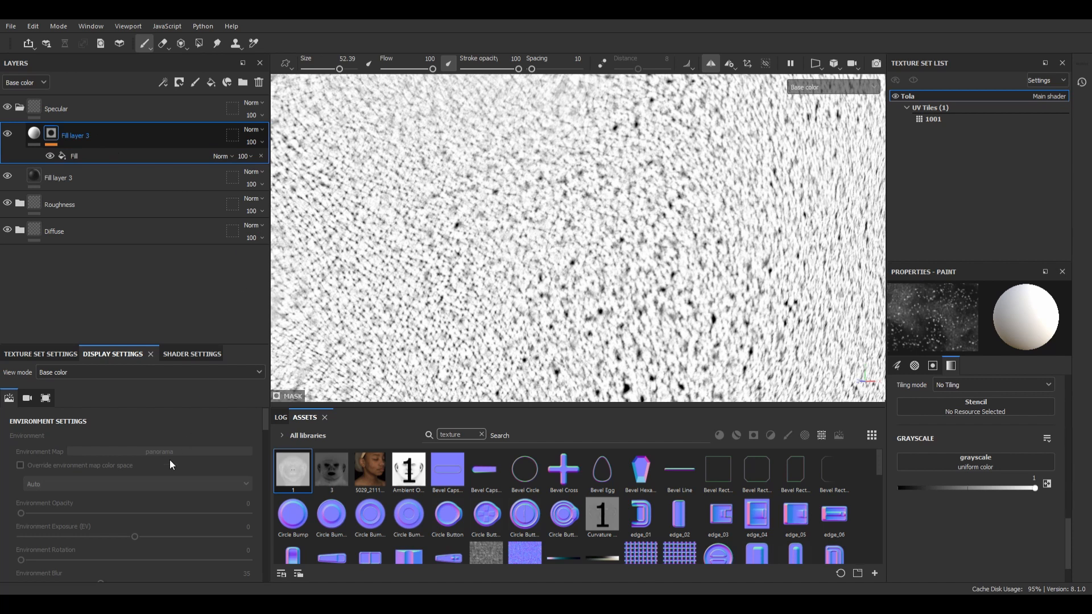
pyautogui.click(159, 446)
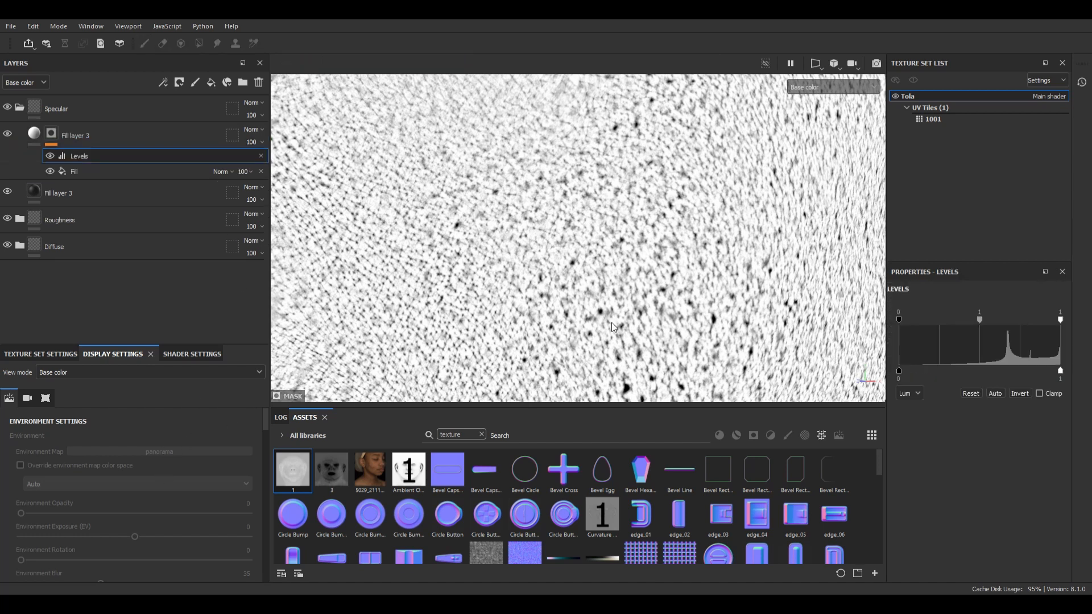
pyautogui.moveTo(898, 318); pyautogui.dragTo(841, 312)
pyautogui.moveTo(981, 320); pyautogui.dragTo(983, 318)
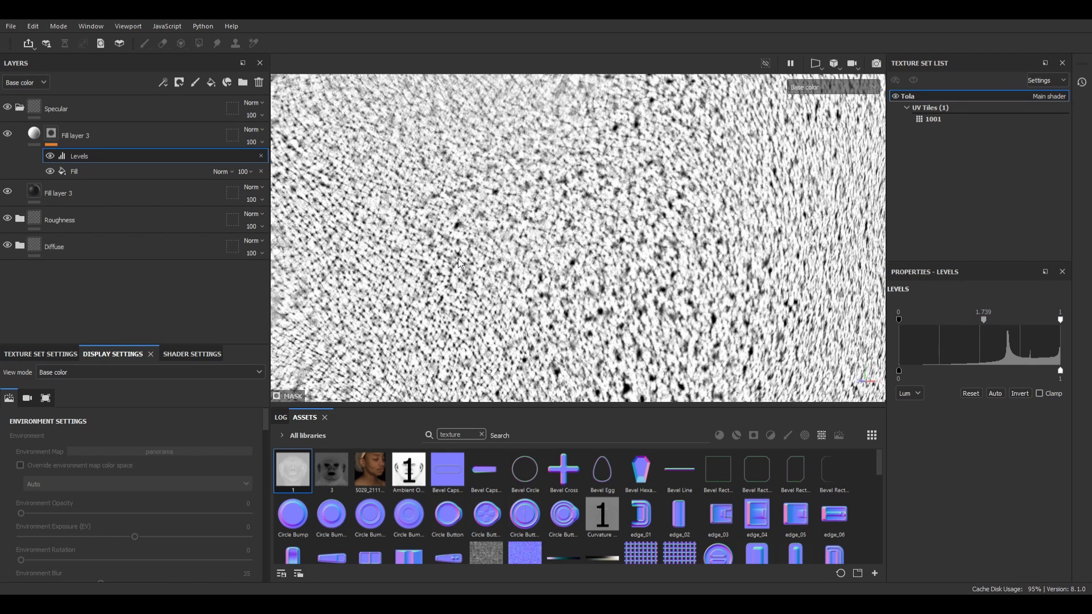
# Step: Paint the mask of the Specular group's Folder 2 around the nose and eye area with the Dirt 1 brush at size 20.99
pyautogui.scroll(-3, 449, 250)
pyautogui.keyDown('alt'); pyautogui.moveTo(520, 220); pyautogui.dragTo(588, 226); pyautogui.keyUp('alt')
pyautogui.keyDown('alt'); pyautogui.moveTo(558, 187); pyautogui.dragTo(592, 258, button='middle'); pyautogui.keyUp('alt')
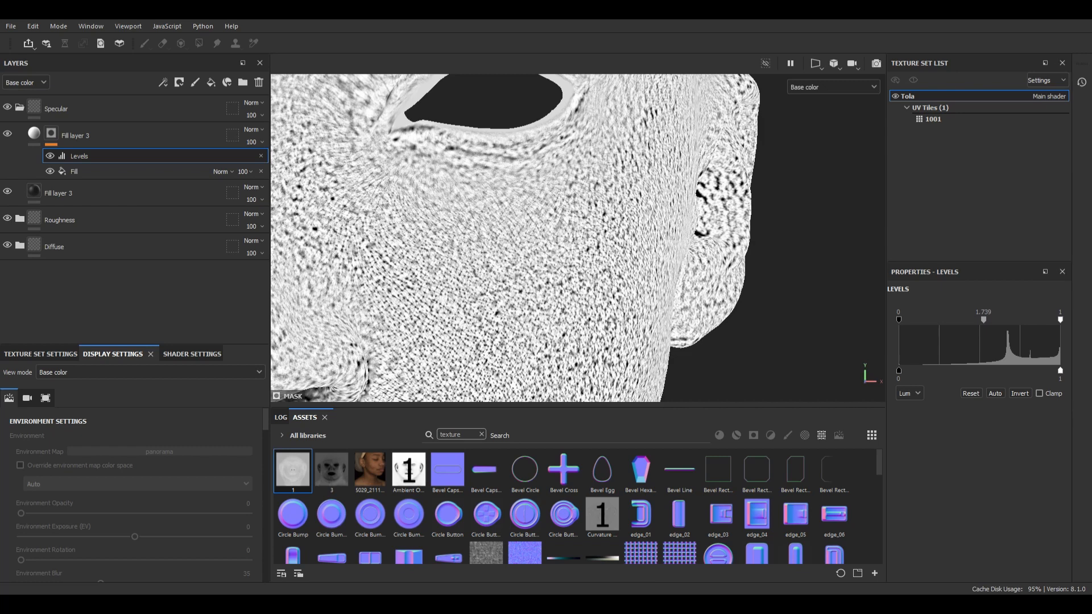
pyautogui.scroll(-3, 427, 244)
pyautogui.keyDown('alt'); pyautogui.moveTo(426, 244); pyautogui.dragTo(454, 244); pyautogui.keyUp('alt')
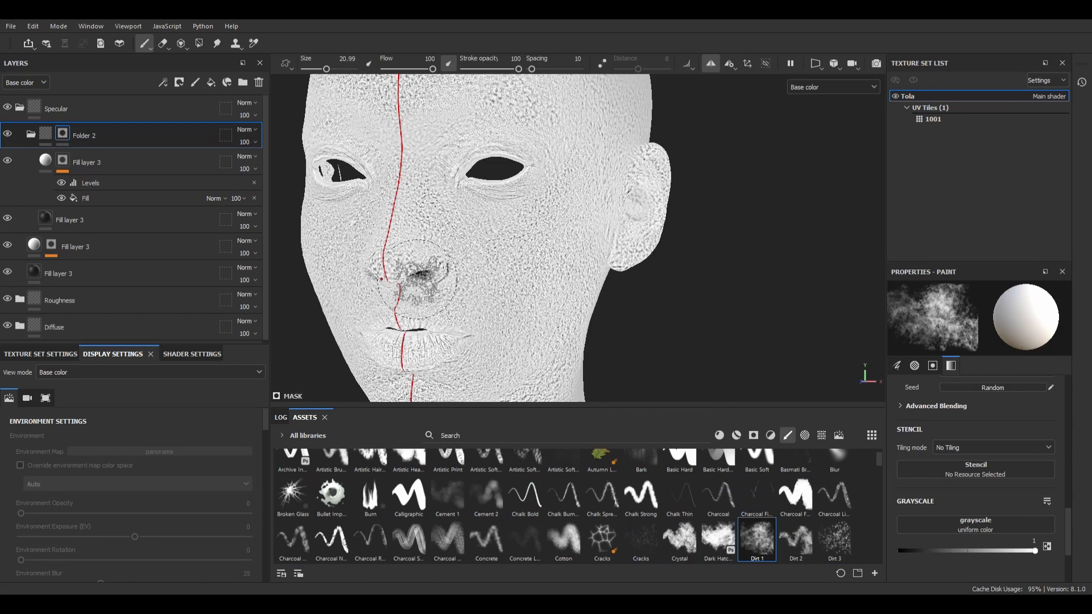
pyautogui.keyDown('alt'); pyautogui.moveTo(420, 274); pyautogui.dragTo(464, 223); pyautogui.keyUp('alt')
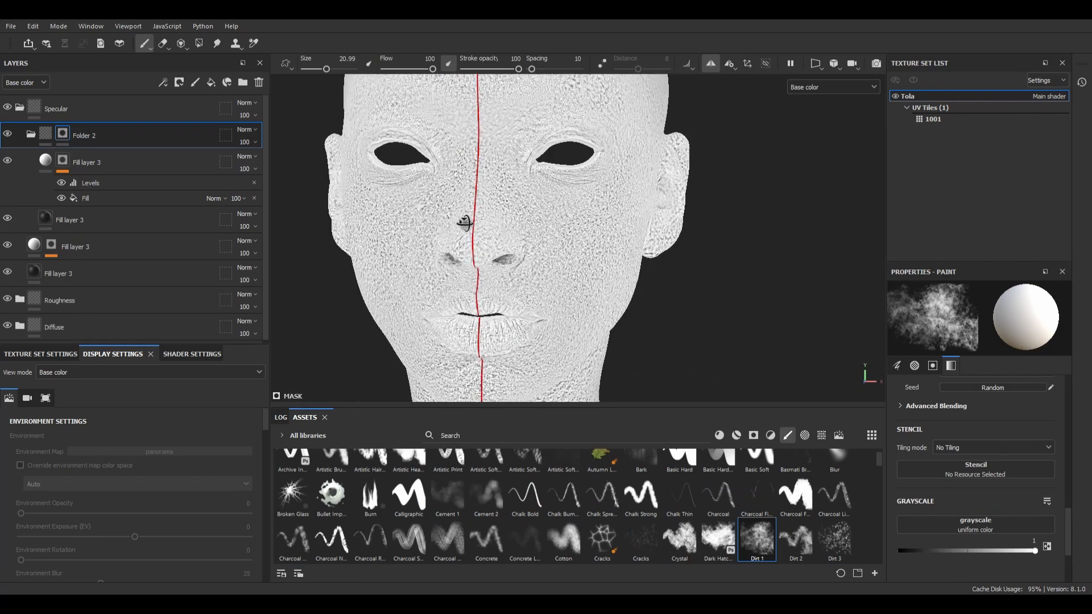
pyautogui.scroll(3, 465, 223)
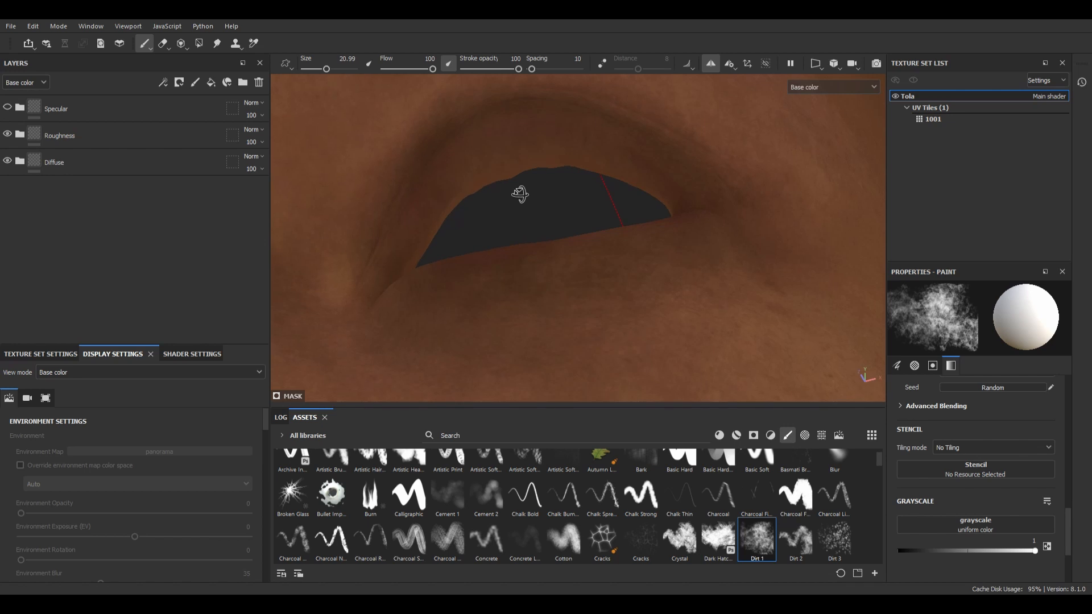
pyautogui.keyDown('alt'); pyautogui.moveTo(517, 195); pyautogui.dragTo(543, 261); pyautogui.keyUp('alt')
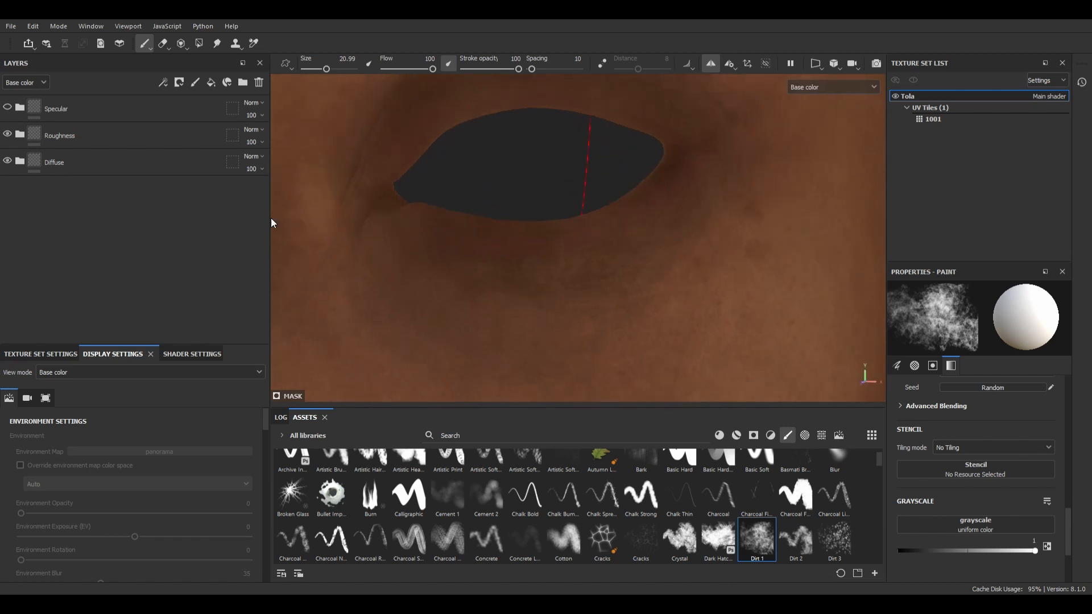
# Step: Add a pinkish fill layer at the head of the Diffuse folder and give it a black mask
pyautogui.click(19, 162)
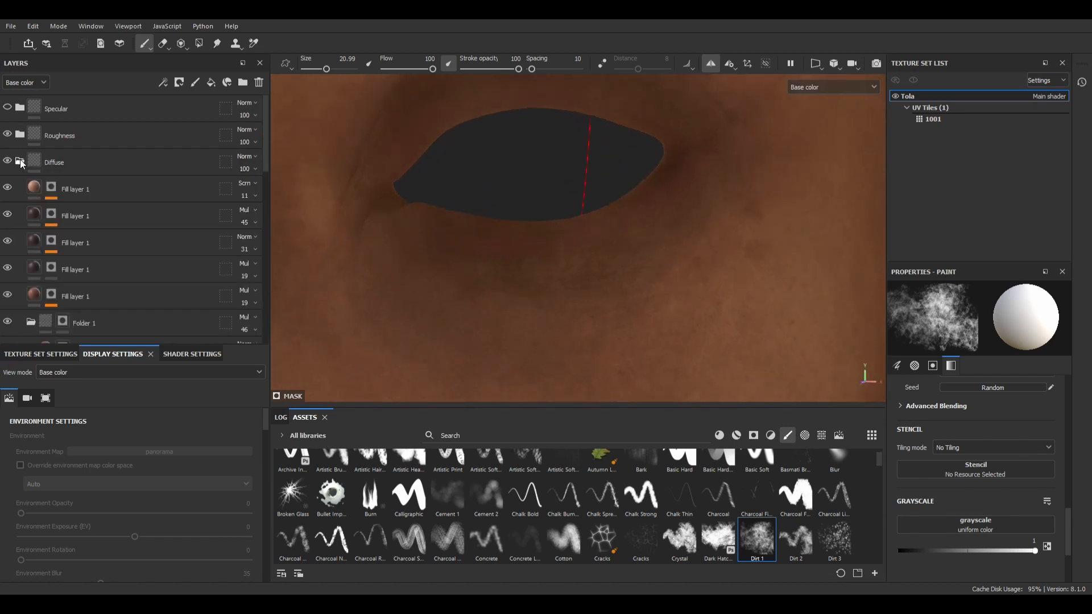
pyautogui.click(35, 189)
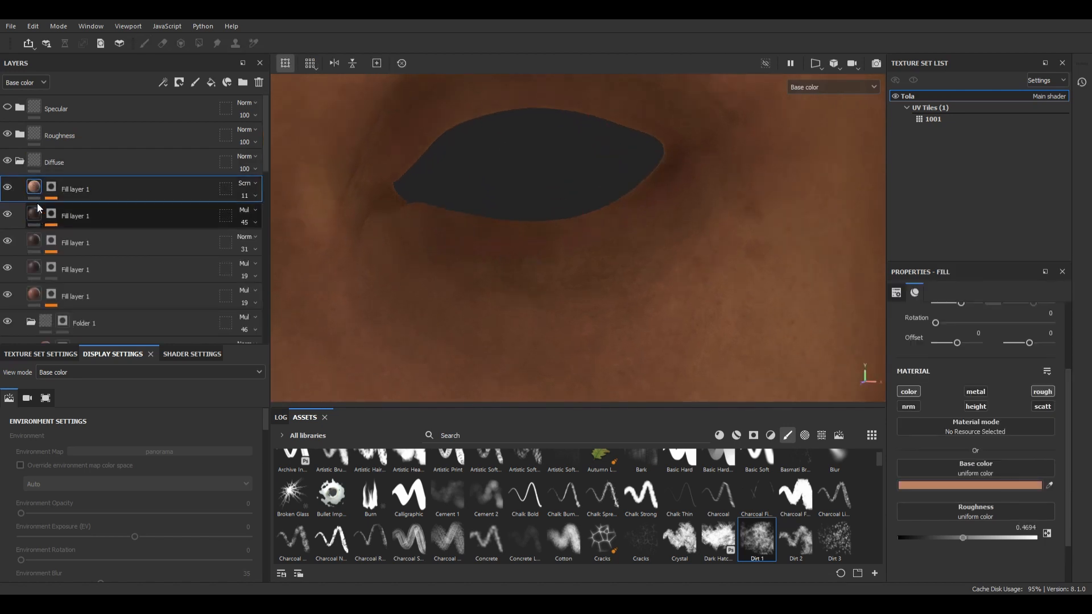
pyautogui.click(211, 82)
pyautogui.scroll(-3, 602, 241)
pyautogui.moveTo(602, 241)
pyautogui.keyDown('alt'); pyautogui.mouseDown()
pyautogui.moveTo(552, 266)
pyautogui.moveTo(570, 261)
pyautogui.mouseUp(); pyautogui.keyUp('alt')
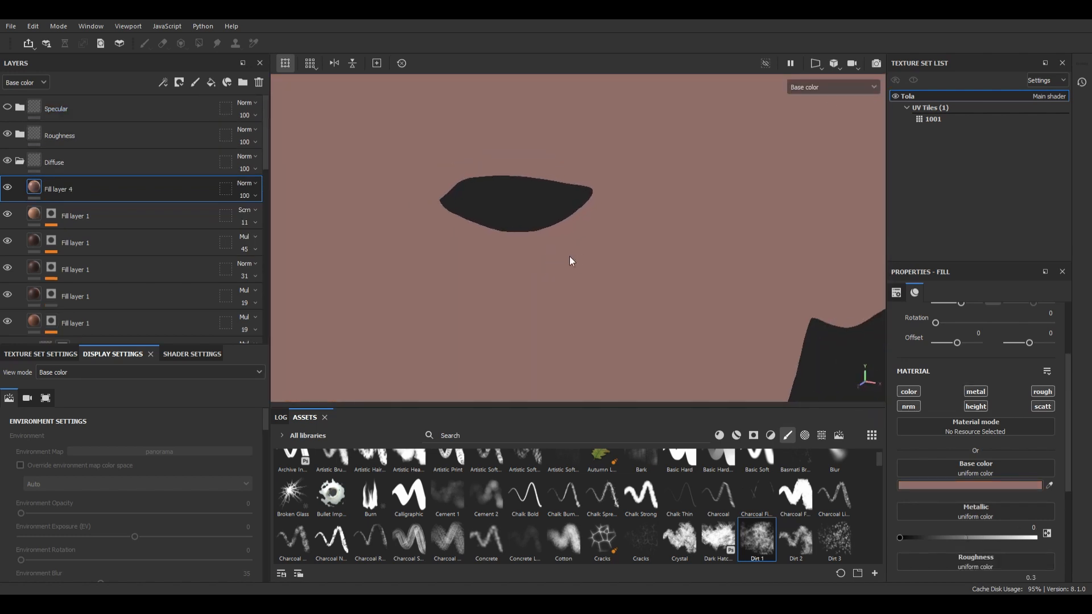
pyautogui.rightClick(73, 187)
pyautogui.click(105, 206)
# Step: Paint the pinkish fill layer's mask along the eyelid rims and set the two eyelid layers' opacities to 30 and 36
pyautogui.scroll(5, 531, 206)
pyautogui.moveTo(324, 69); pyautogui.dragTo(312, 68)
pyautogui.moveTo(375, 242)
pyautogui.keyDown('alt'); pyautogui.mouseDown()
pyautogui.moveTo(421, 244)
pyautogui.moveTo(412, 217)
pyautogui.moveTo(426, 213)
pyautogui.moveTo(418, 244)
pyautogui.mouseUp(); pyautogui.keyUp('alt')
pyautogui.moveTo(412, 224); pyautogui.dragTo(644, 276)
pyautogui.press('m')
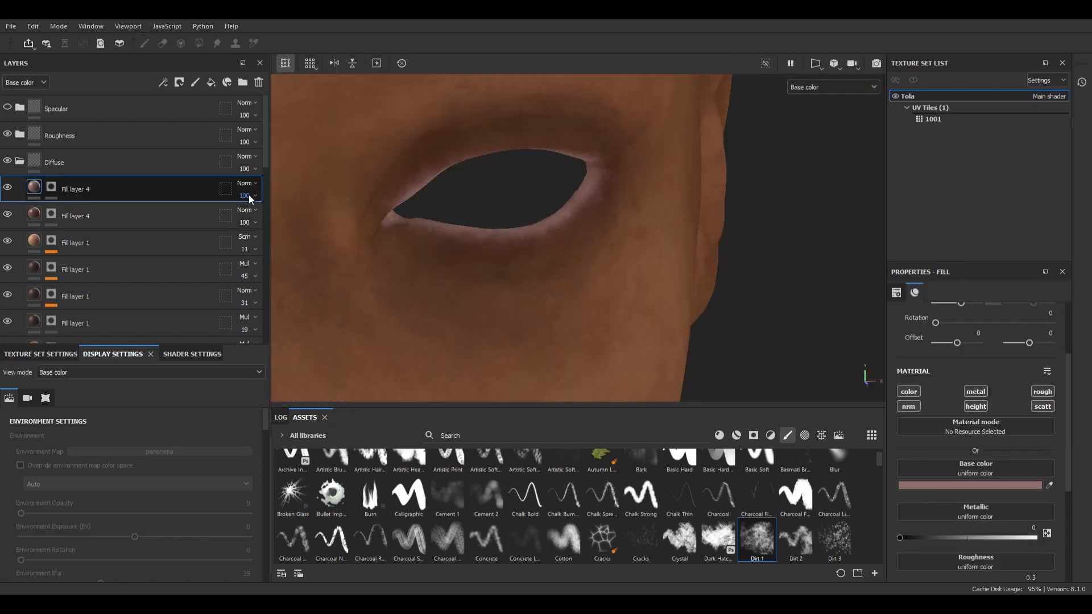
pyautogui.scroll(-2, 662, 200)
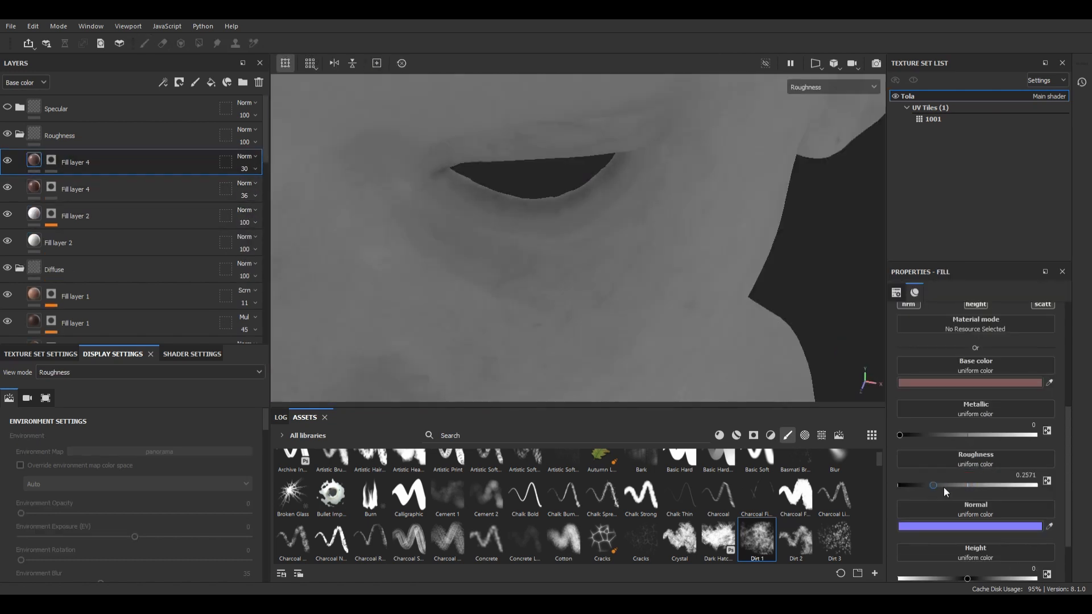
# Step: Set the roughness of the Roughness folder's uppermost eyelid fill layer to 0.298 and refine its mask below the eye
pyautogui.moveTo(943, 488); pyautogui.dragTo(944, 488)
pyautogui.click(50, 161)
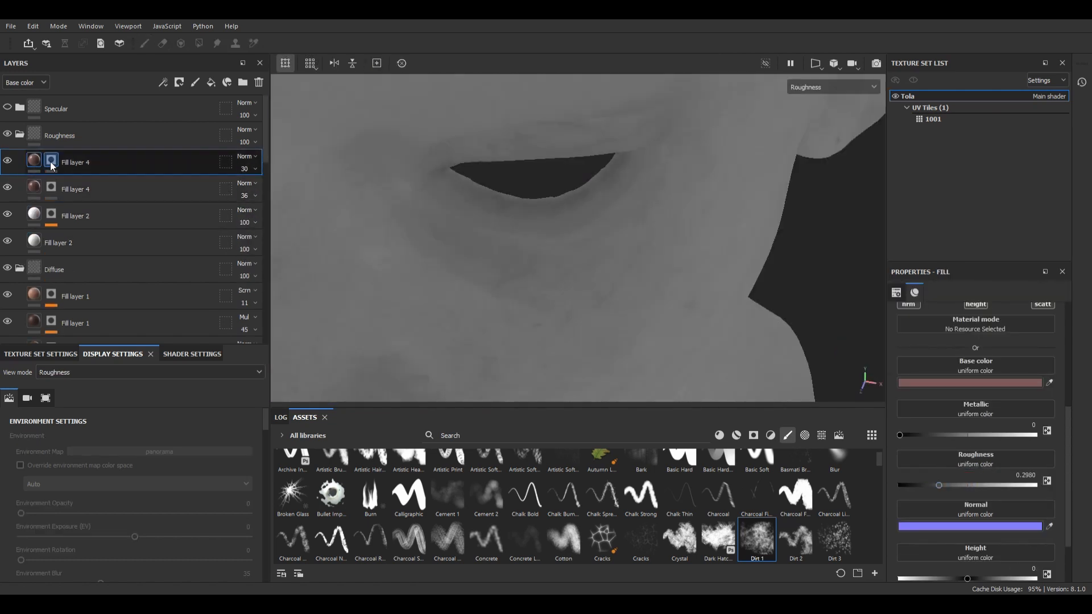
pyautogui.moveTo(520, 233)
pyautogui.keyDown('alt'); pyautogui.mouseDown()
pyautogui.moveTo(554, 212)
pyautogui.moveTo(611, 204)
pyautogui.mouseUp(); pyautogui.keyUp('alt')
pyautogui.scroll(-5, 602, 224)
pyautogui.press('m')
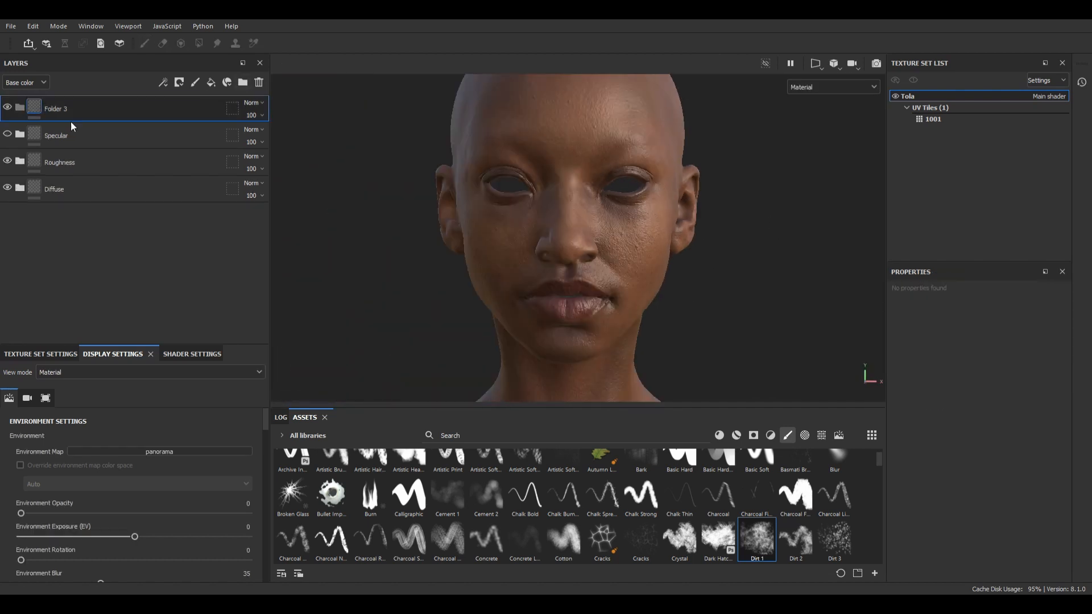
# Step: Rename the new folder Subsurface and add a fill layer inside it
pyautogui.doubleClick(80, 109)
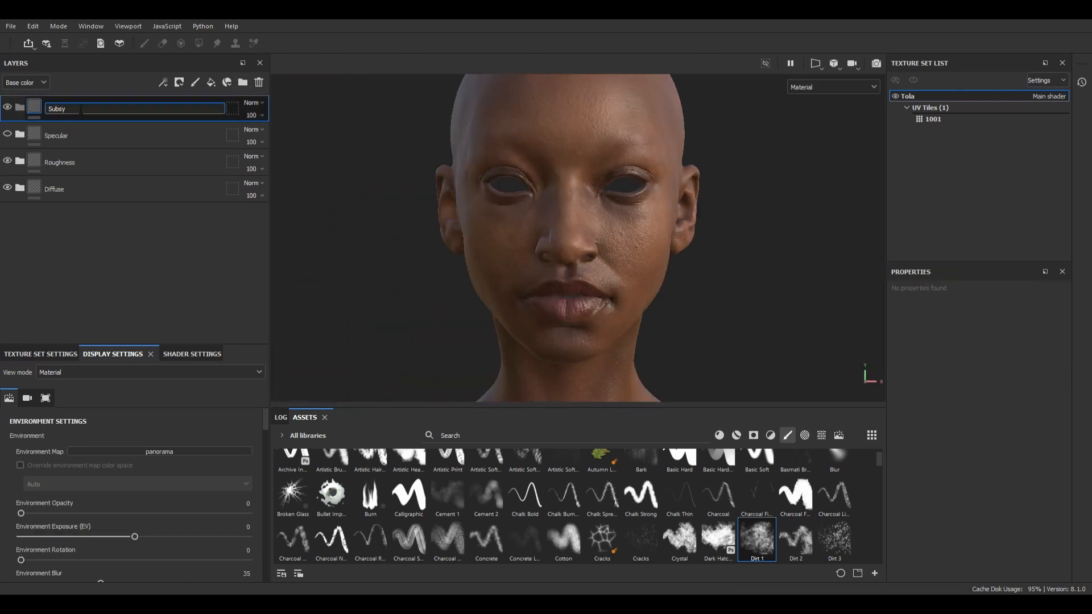
pyautogui.write('Subsurface')
pyautogui.press('Return')
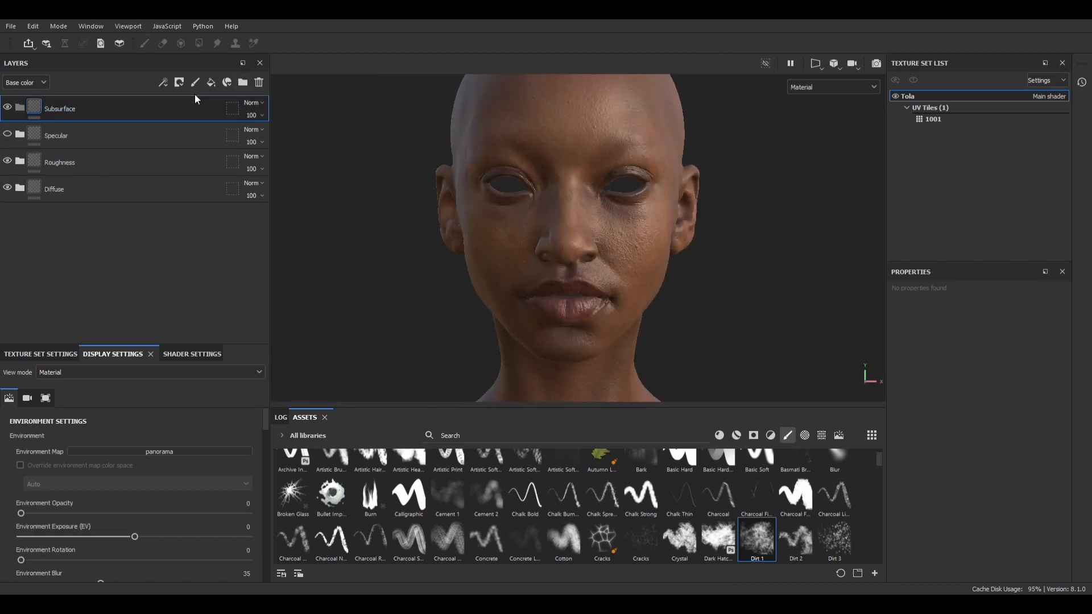
pyautogui.click(211, 82)
pyautogui.moveTo(90, 109); pyautogui.dragTo(100, 126)
pyautogui.scroll(3, 987, 343)
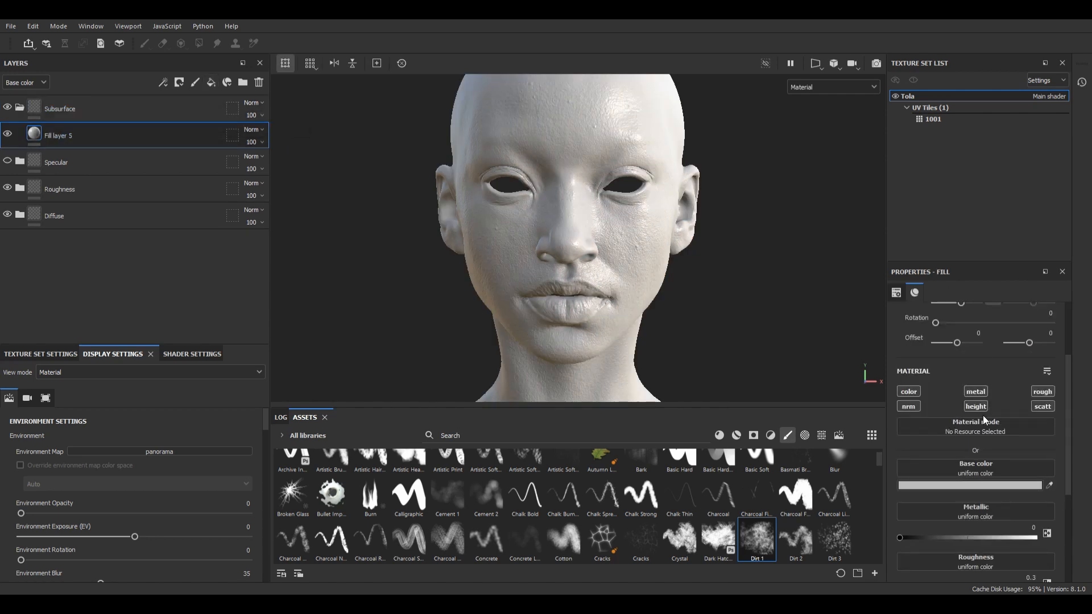
# Step: Disable the color, metal, rough, normal and height channels of the Subsurface fill layer, leaving only scattering enabled
pyautogui.click(977, 407)
pyautogui.click(976, 393)
pyautogui.click(912, 393)
pyautogui.click(911, 407)
pyautogui.click(1047, 395)
pyautogui.scroll(5, 617, 239)
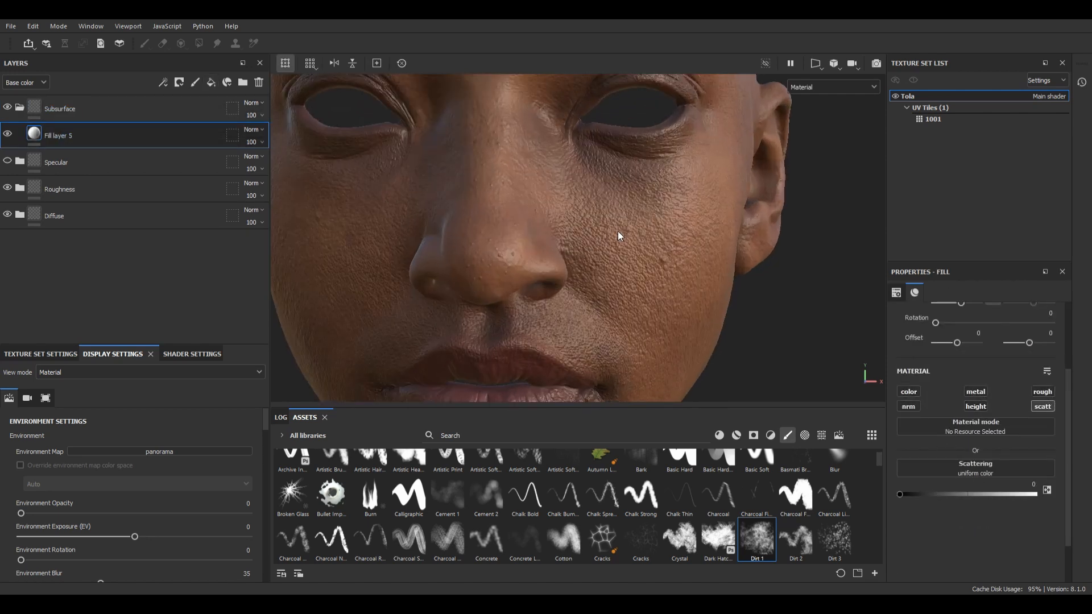
# Step: Duplicate the Subsurface fill layer, give the copy a texture-filled mask, and display the Scattering channel
pyautogui.hotkey('ctrl', 'd')
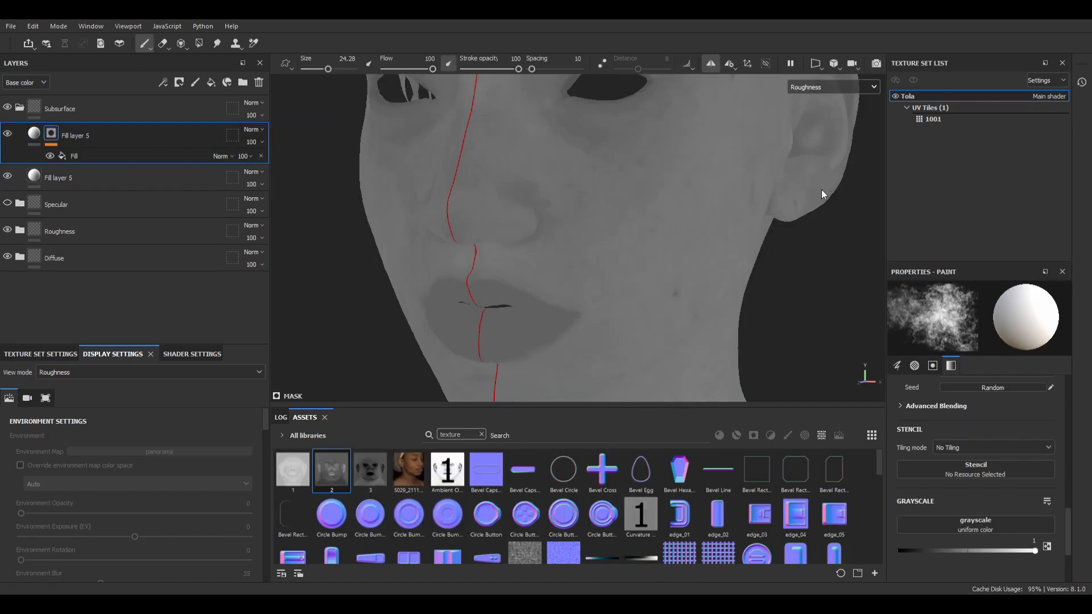
pyautogui.press('c')
pyautogui.press('c')
pyautogui.keyDown('alt'); pyautogui.moveTo(662, 244); pyautogui.dragTo(620, 241); pyautogui.keyUp('alt')
pyautogui.scroll(10, 1007, 463)
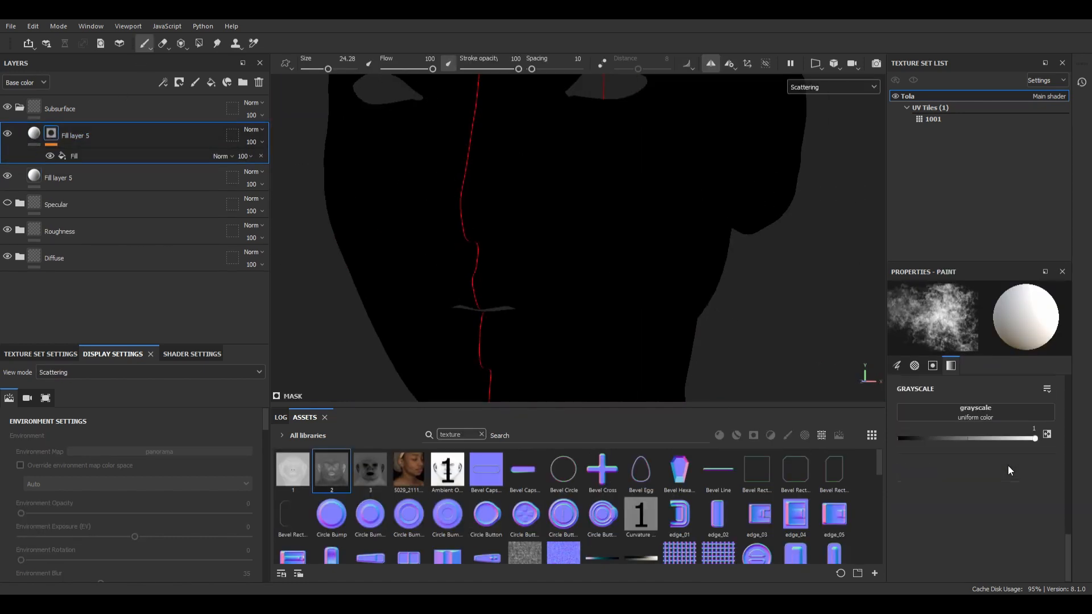
# Step: Set the scattering value of the masked Subsurface fill layer to 0.1306
pyautogui.click(32, 132)
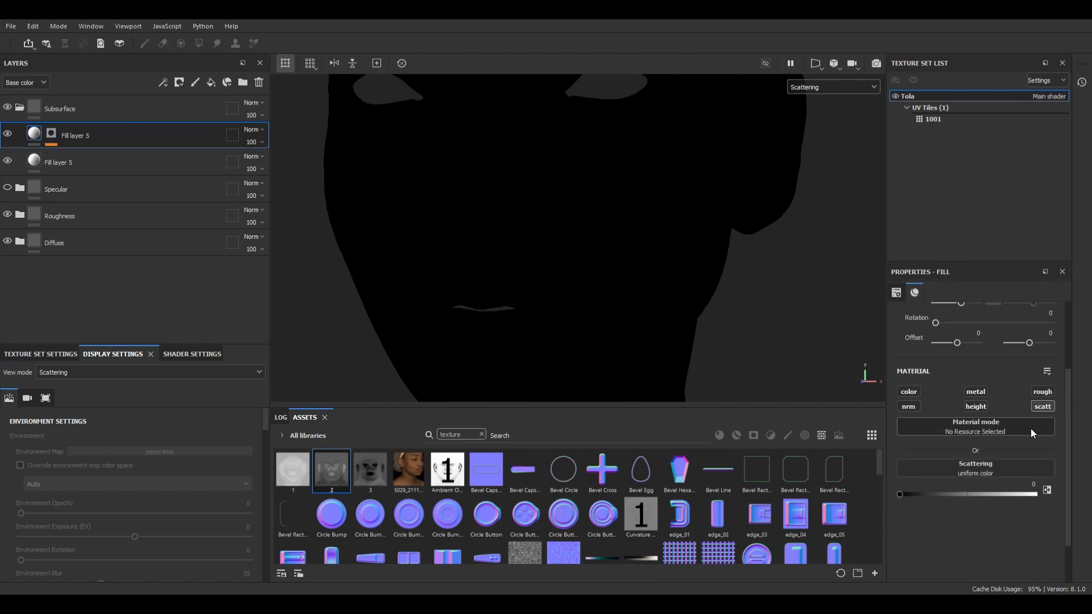
pyautogui.moveTo(929, 492); pyautogui.dragTo(916, 493)
pyautogui.scroll(-3, 590, 238)
pyautogui.scroll(4, 609, 128)
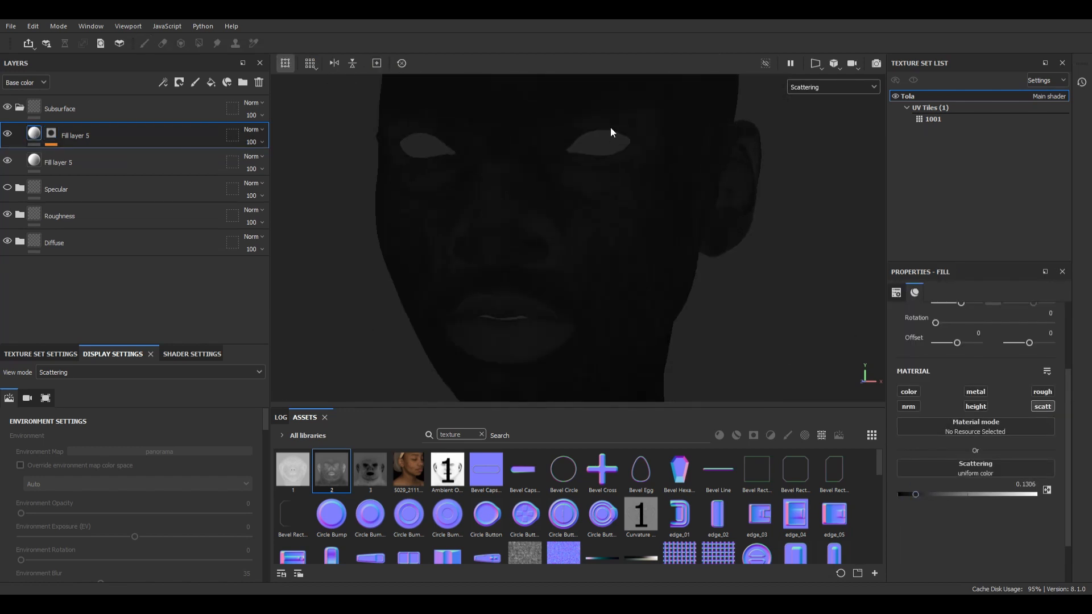
# Step: Slightly raise the scattering value of the unmasked base fill layer in the Subsurface folder and select the upper layer's mask
pyautogui.click(51, 133)
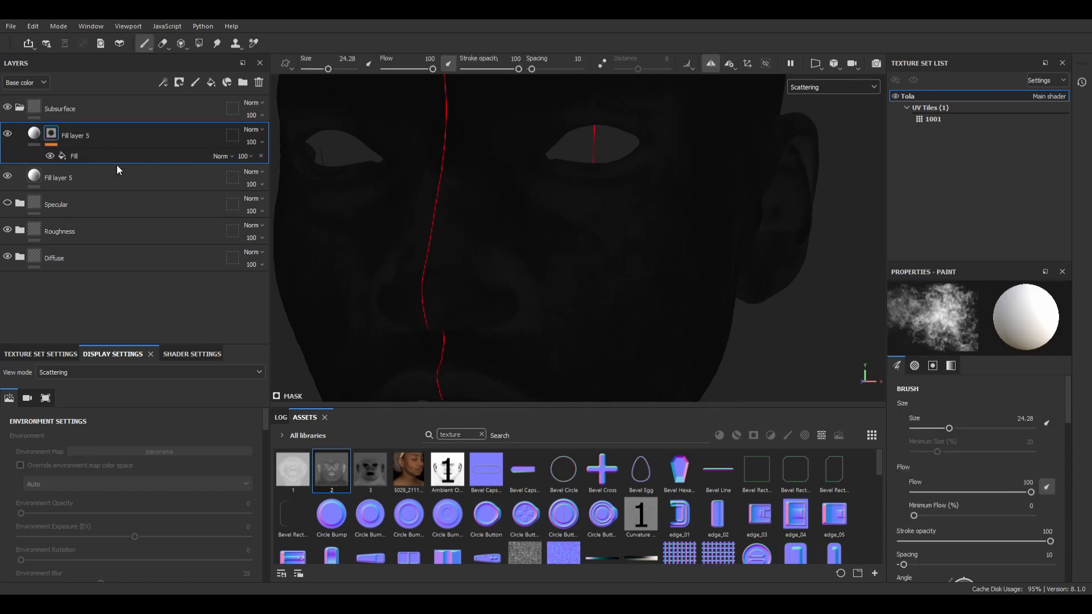
pyautogui.click(131, 180)
pyautogui.scroll(-3, 581, 274)
pyautogui.scroll(4, 581, 274)
pyautogui.scroll(-2, 470, 296)
pyautogui.keyDown('alt'); pyautogui.moveTo(469, 296); pyautogui.dragTo(608, 298); pyautogui.keyUp('alt')
pyautogui.scroll(-3, 456, 276)
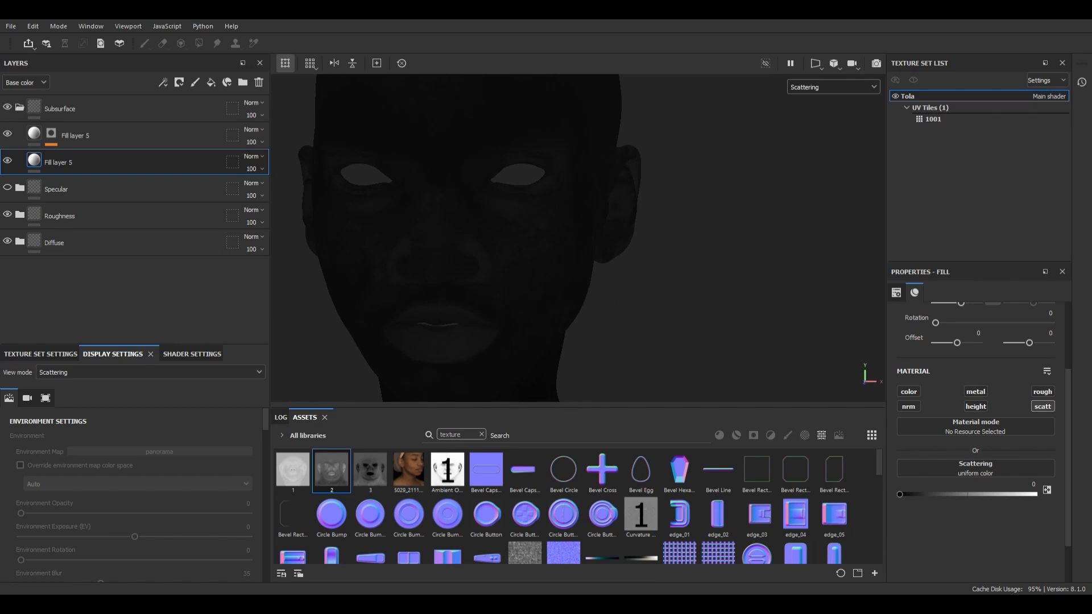
pyautogui.scroll(1, 449, 238)
pyautogui.keyDown('alt'); pyautogui.moveTo(435, 237); pyautogui.dragTo(449, 237); pyautogui.keyUp('alt')
pyautogui.moveTo(901, 495); pyautogui.dragTo(901, 494)
pyautogui.click(50, 135)
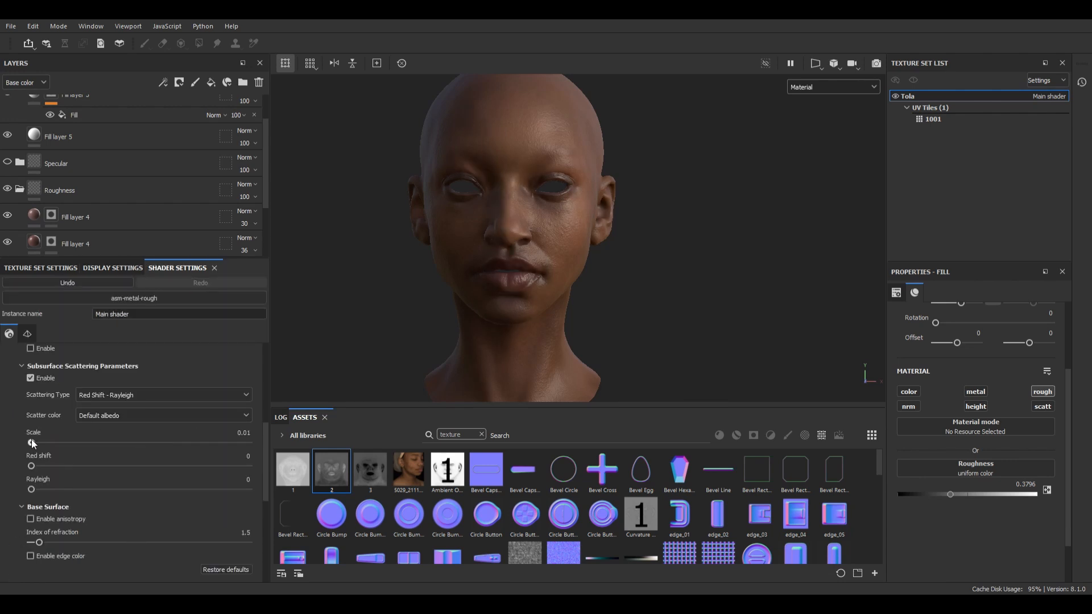
# Step: Set the shader's subsurface scattering scale to 0.04 in the material display
pyautogui.scroll(5, 564, 194)
pyautogui.keyDown('alt'); pyautogui.moveTo(564, 195); pyautogui.dragTo(693, 307); pyautogui.keyUp('alt')
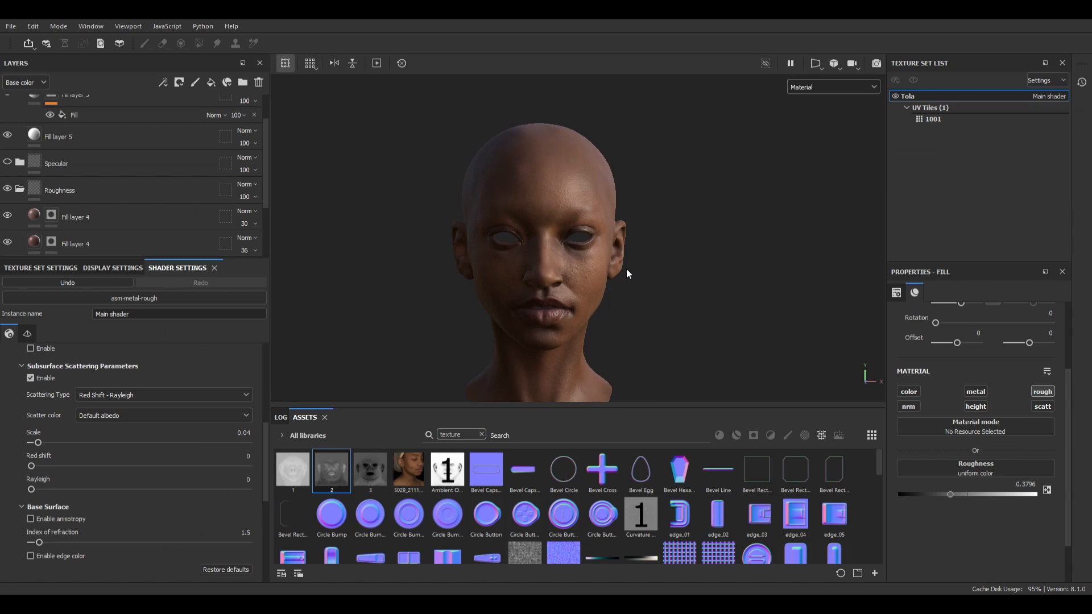
pyautogui.keyDown('alt'); pyautogui.moveTo(626, 268); pyautogui.dragTo(616, 267); pyautogui.keyUp('alt')
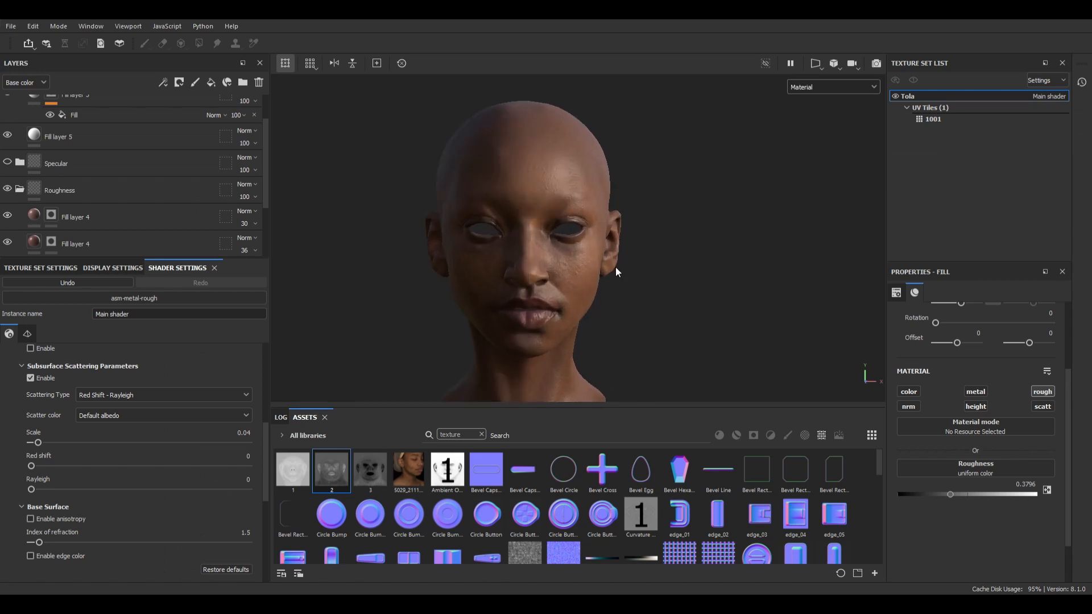
# Step: Turn off the viewport shadows and bring up the shader settings
pyautogui.click(113, 267)
pyautogui.scroll(9, 129, 395)
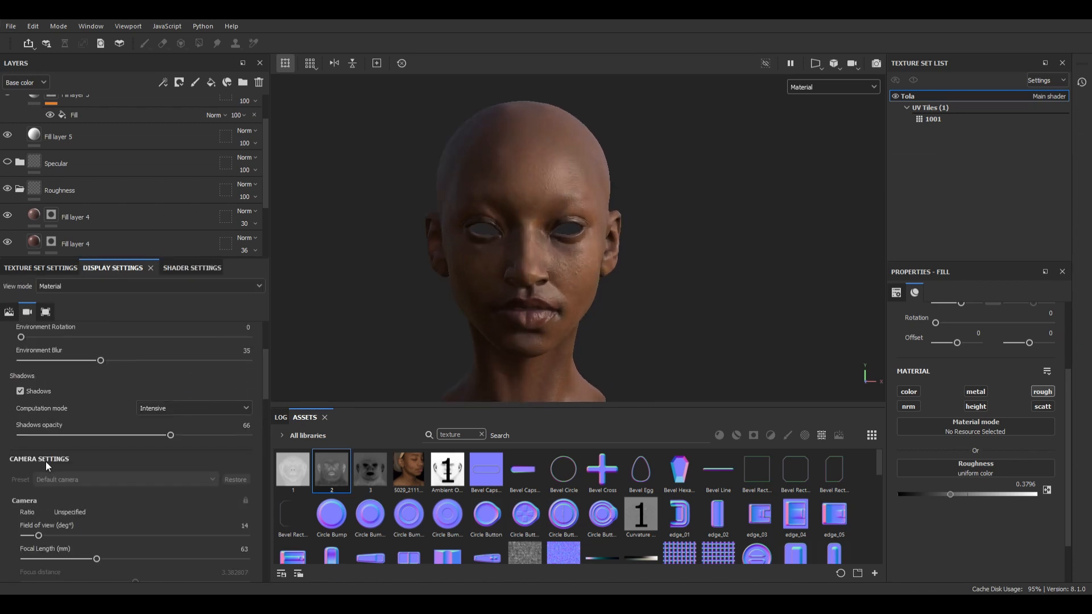
pyautogui.click(20, 392)
pyautogui.keyDown('alt'); pyautogui.moveTo(618, 258); pyautogui.dragTo(583, 259); pyautogui.keyUp('alt')
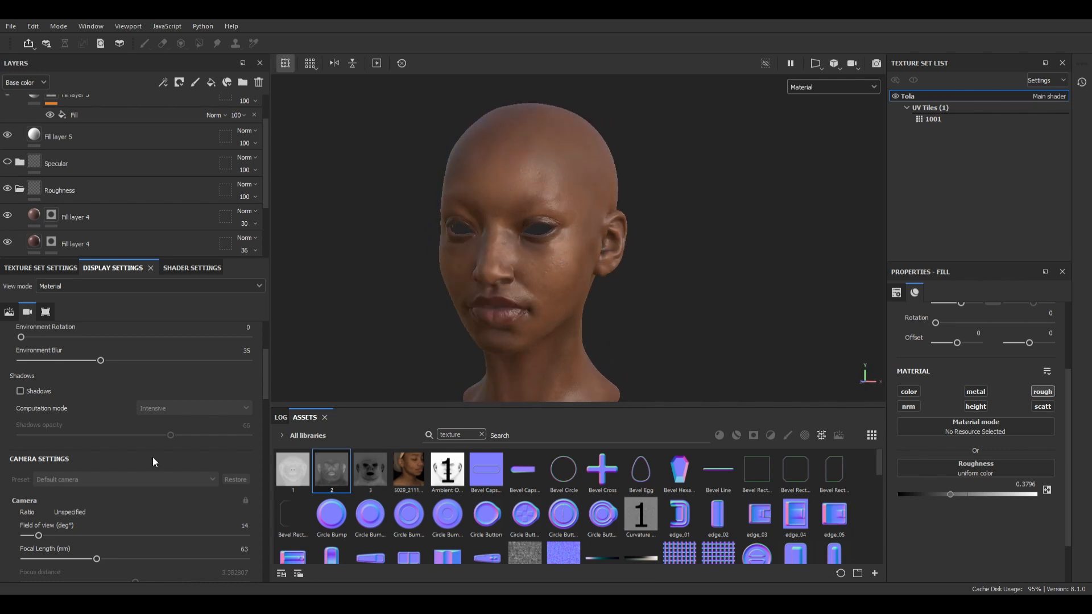
pyautogui.click(183, 268)
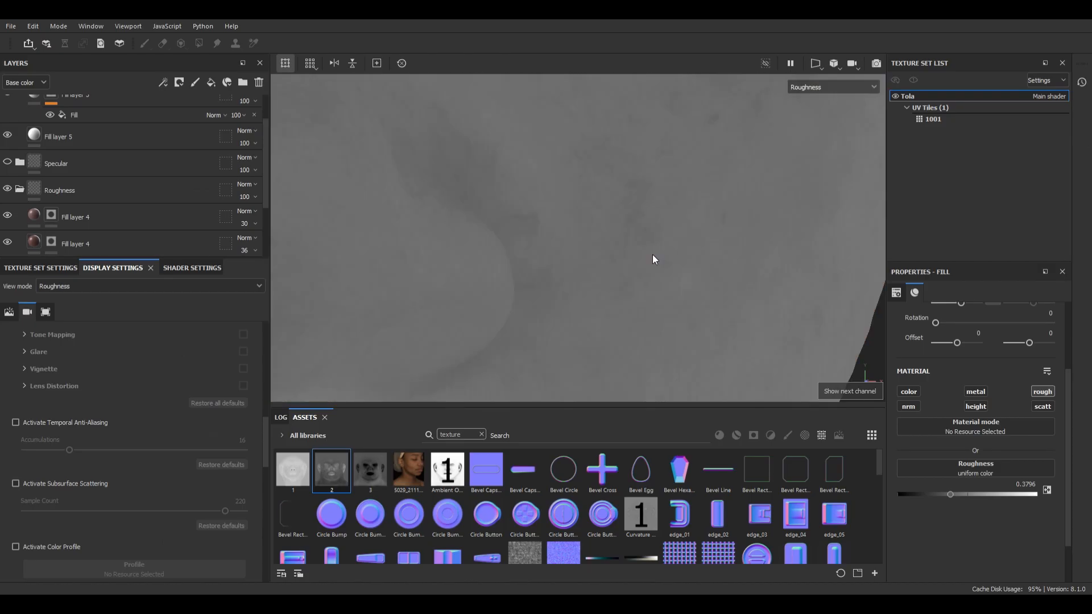
# Step: Examine the finished head from several angles in the material, base color and roughness displays
pyautogui.press('b')
pyautogui.press('b')
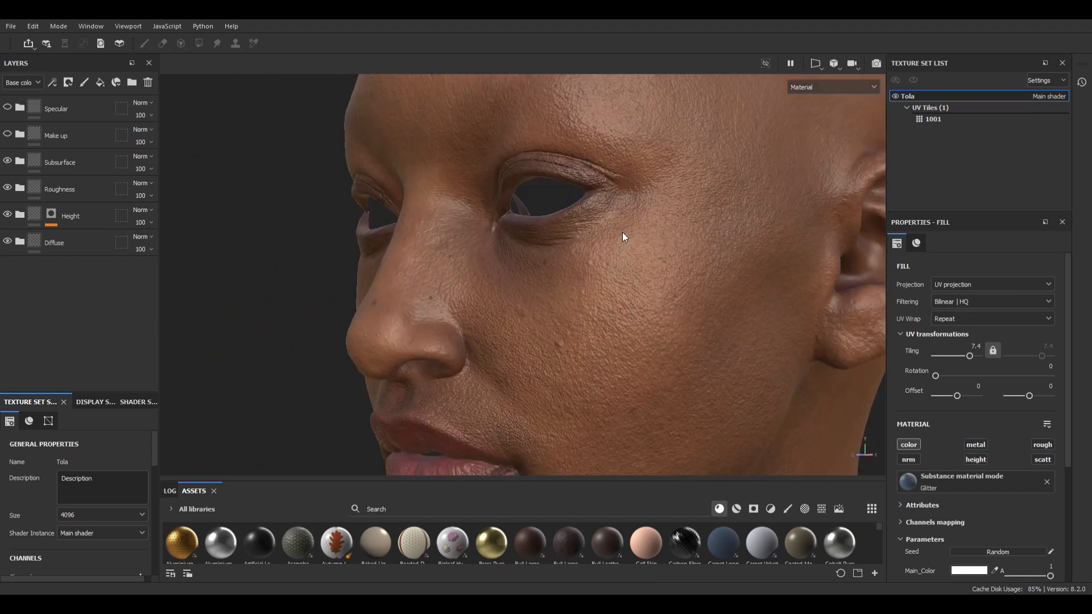
pyautogui.press('c')
pyautogui.keyDown('alt'); pyautogui.moveTo(560, 254); pyautogui.dragTo(574, 330); pyautogui.keyUp('alt')
pyautogui.keyDown('alt'); pyautogui.moveTo(575, 330); pyautogui.dragTo(578, 249, button='middle'); pyautogui.keyUp('alt')
pyautogui.keyDown('alt'); pyautogui.moveTo(578, 249); pyautogui.dragTo(700, 226); pyautogui.keyUp('alt')
pyautogui.keyDown('alt'); pyautogui.moveTo(700, 226); pyautogui.dragTo(619, 216, button='right'); pyautogui.keyUp('alt')
pyautogui.keyDown('alt'); pyautogui.moveTo(619, 216); pyautogui.dragTo(455, 231); pyautogui.keyUp('alt')
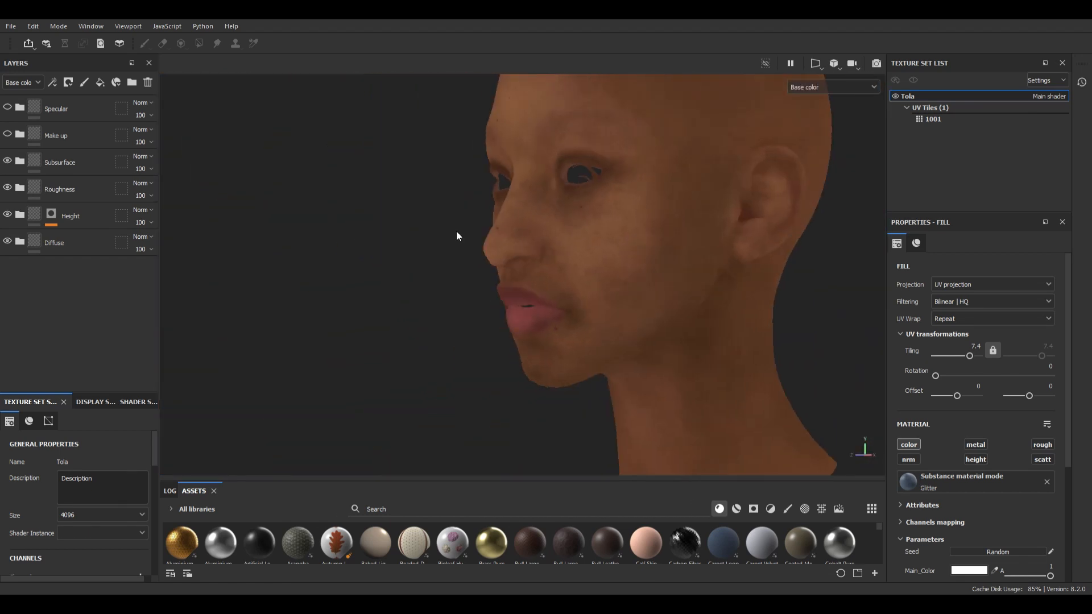
pyautogui.keyDown('alt'); pyautogui.moveTo(671, 256); pyautogui.dragTo(394, 177); pyautogui.keyUp('alt')
pyautogui.keyDown('alt'); pyautogui.moveTo(394, 178); pyautogui.dragTo(482, 265, button='right'); pyautogui.keyUp('alt')
pyautogui.press('c')
pyautogui.press('c')
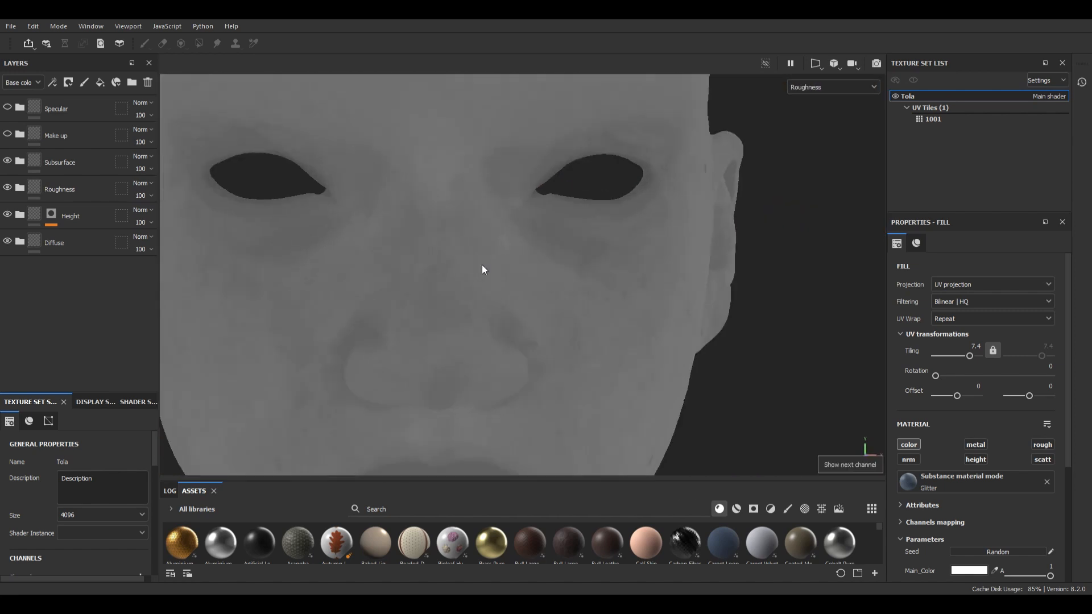
pyautogui.keyDown('alt'); pyautogui.moveTo(482, 264); pyautogui.dragTo(492, 252); pyautogui.keyUp('alt')
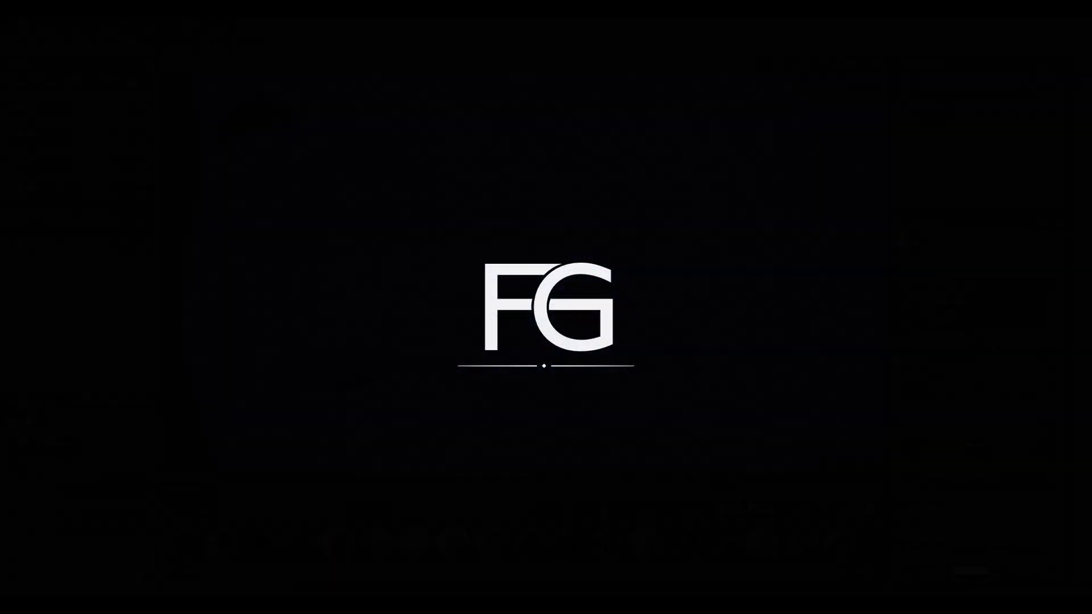